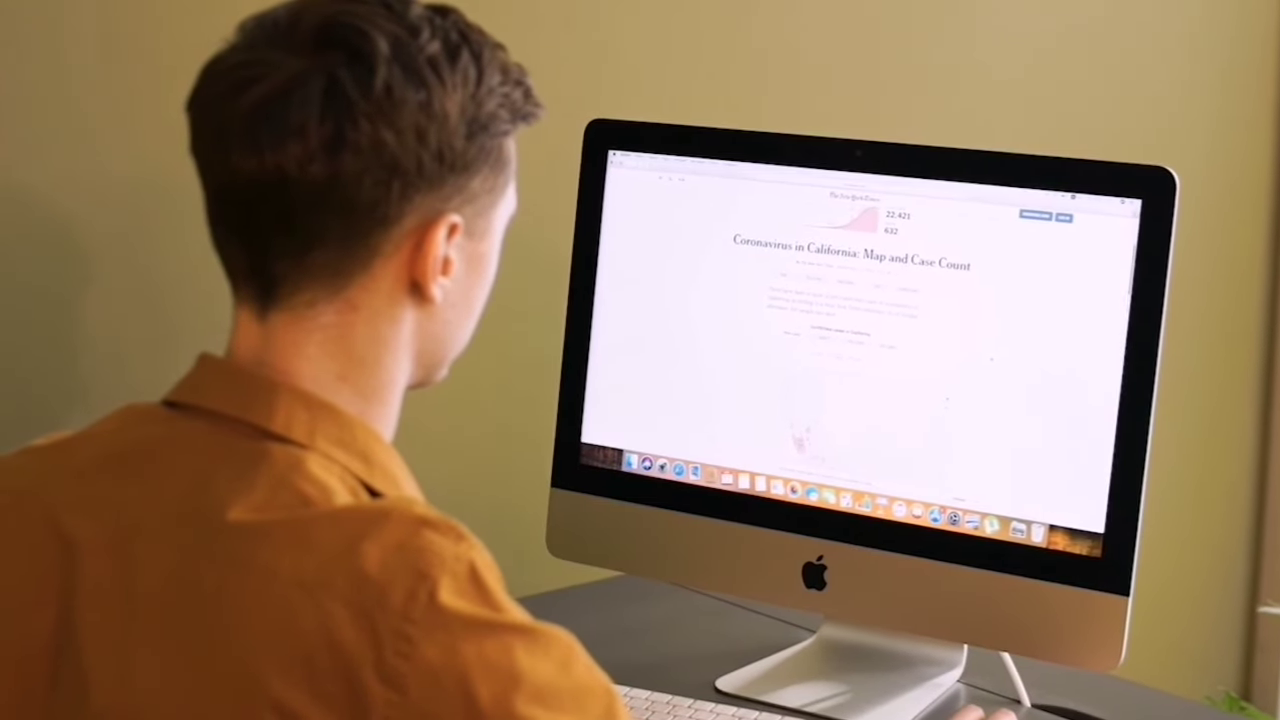
scroll(860, 330, down, 3)
scroll(870, 330, down, 2)
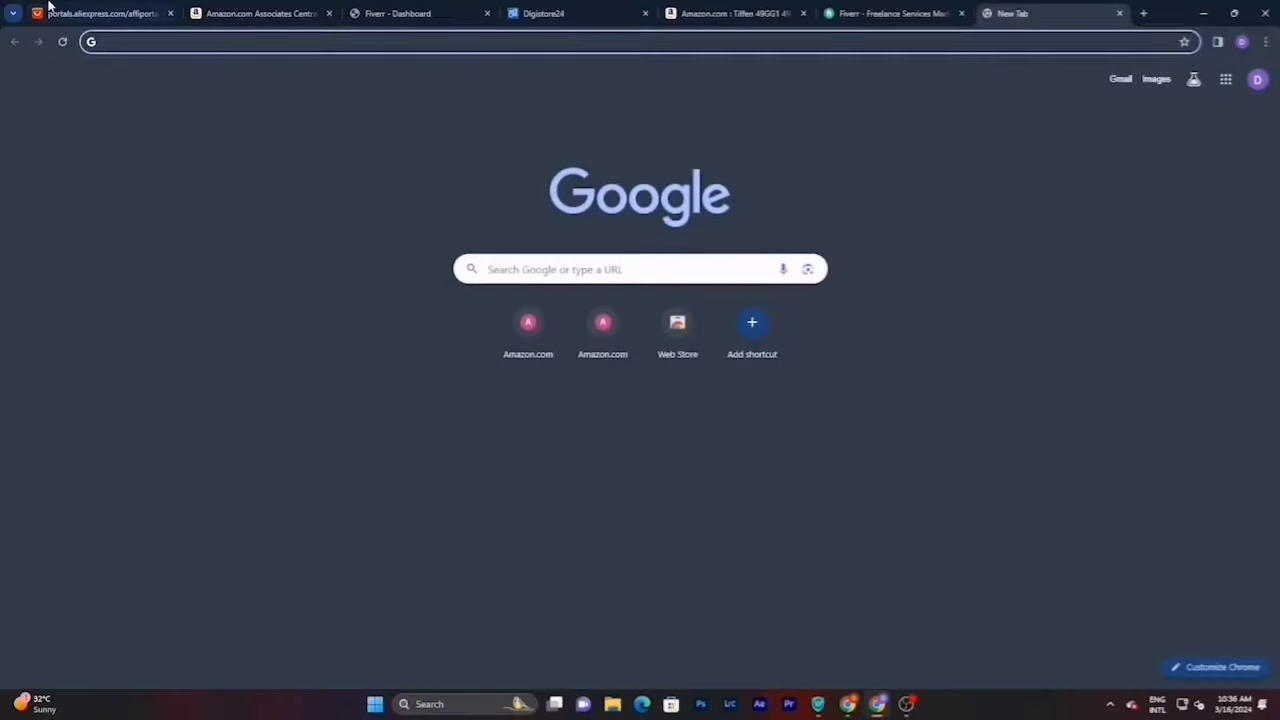
- Open the Ad Center in AliExpress Portals and check the estimated commissions on the Hot Deals products
click(62, 8)
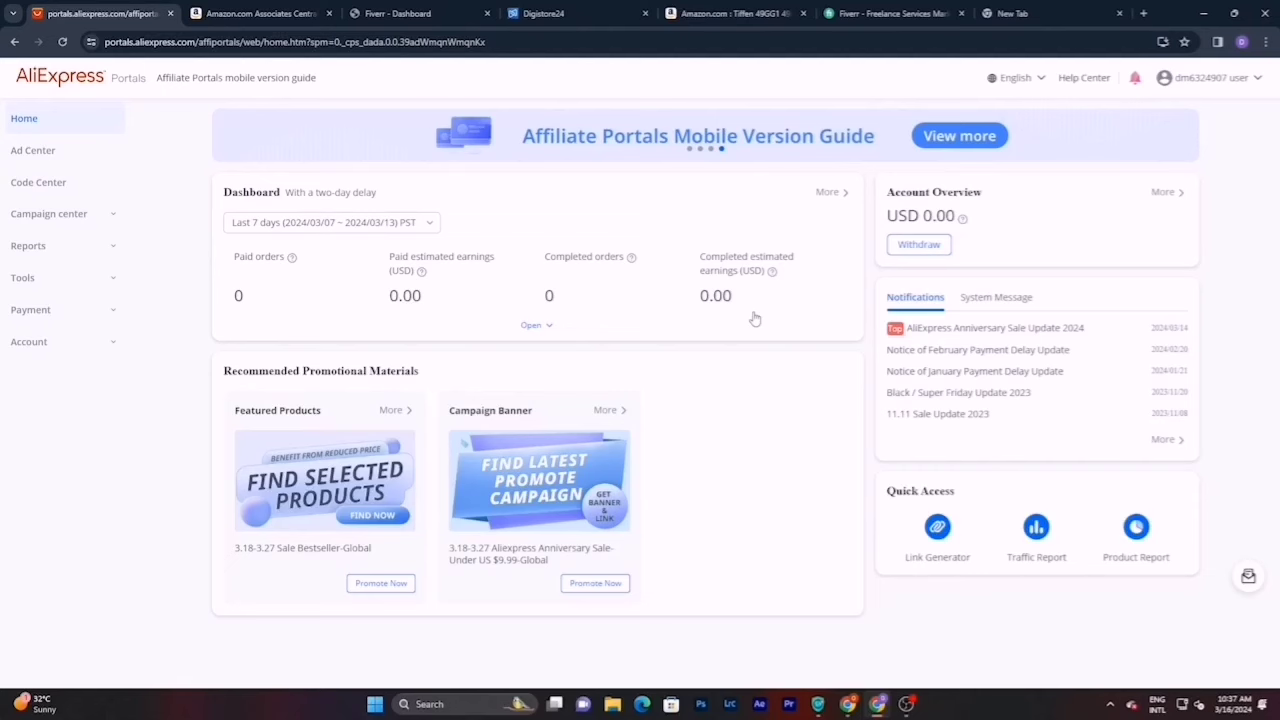
click(57, 158)
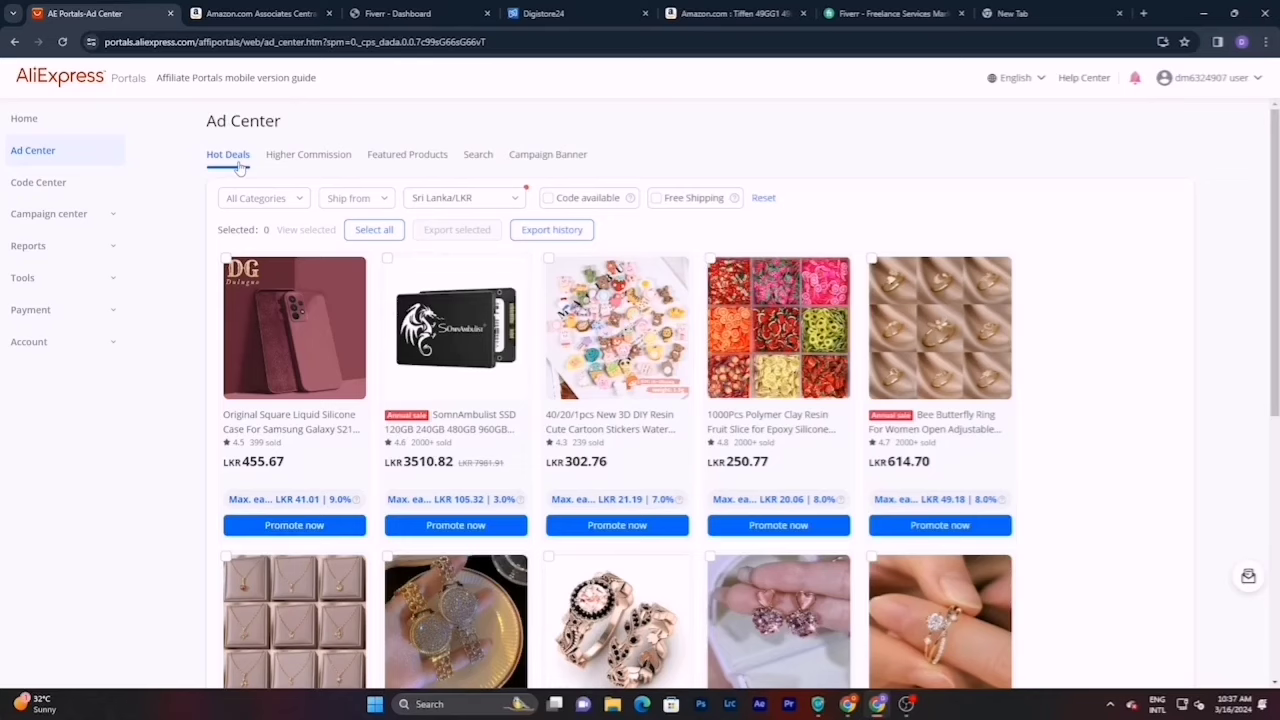
scroll(240, 168, down, 1)
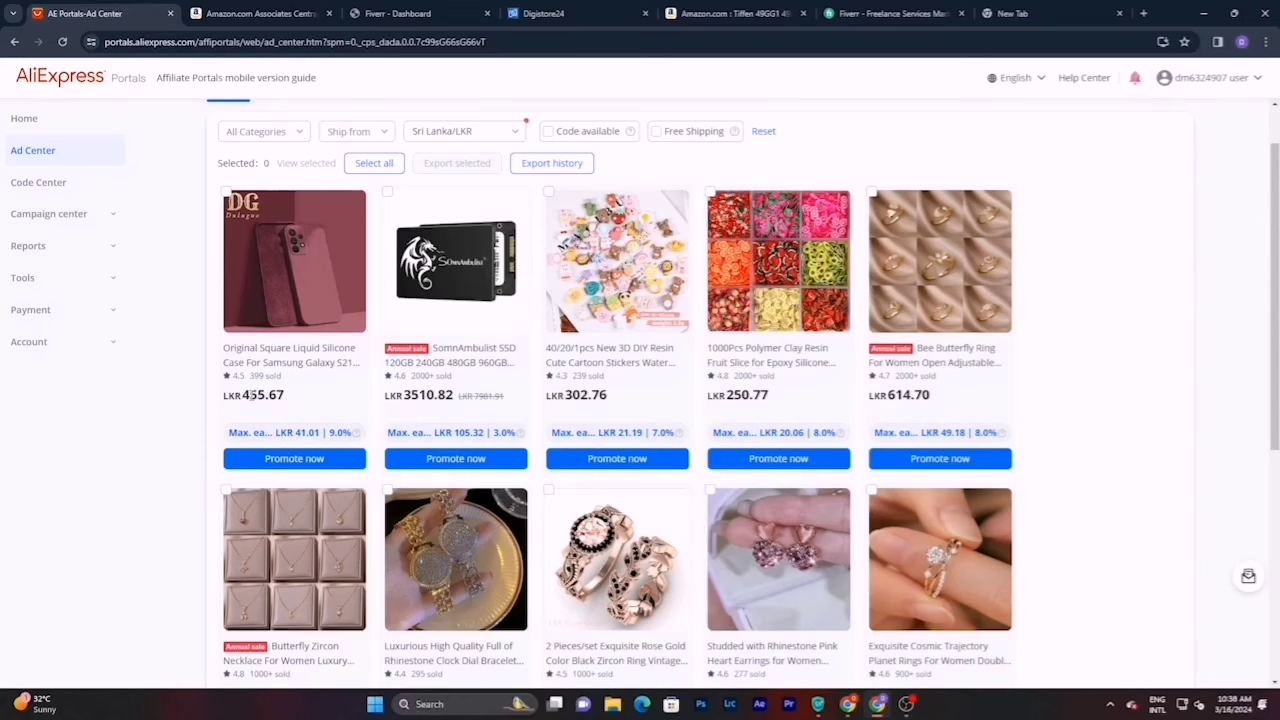
mouse_move(303, 436)
mouse_move(458, 432)
scroll(328, 225, up, 1)
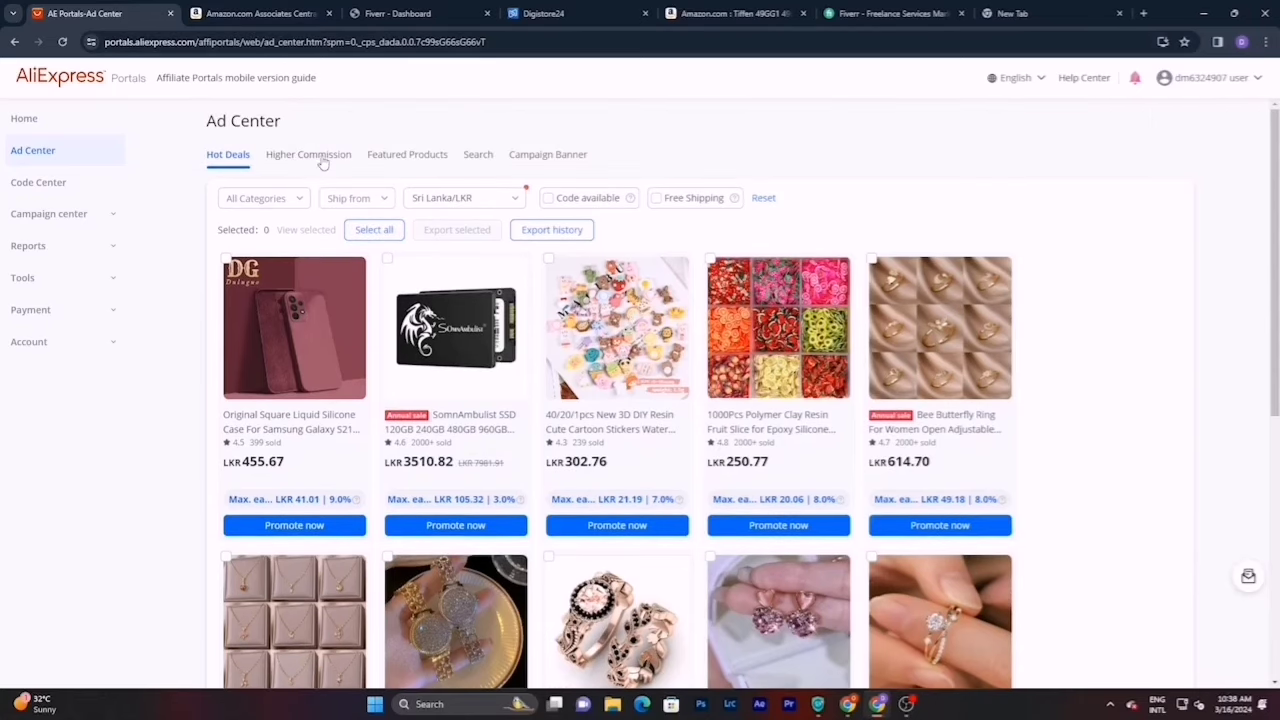
scroll(645, 310, down, 2)
scroll(640, 345, down, 3)
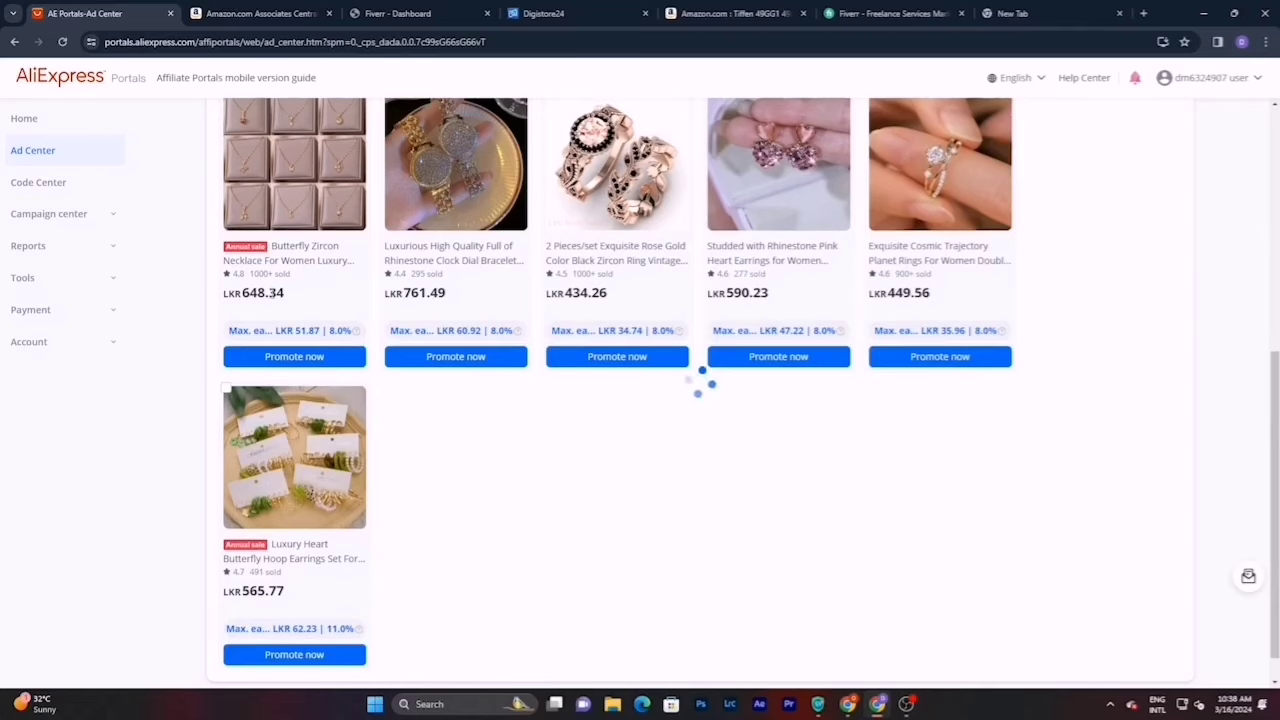
scroll(444, 320, up, 5)
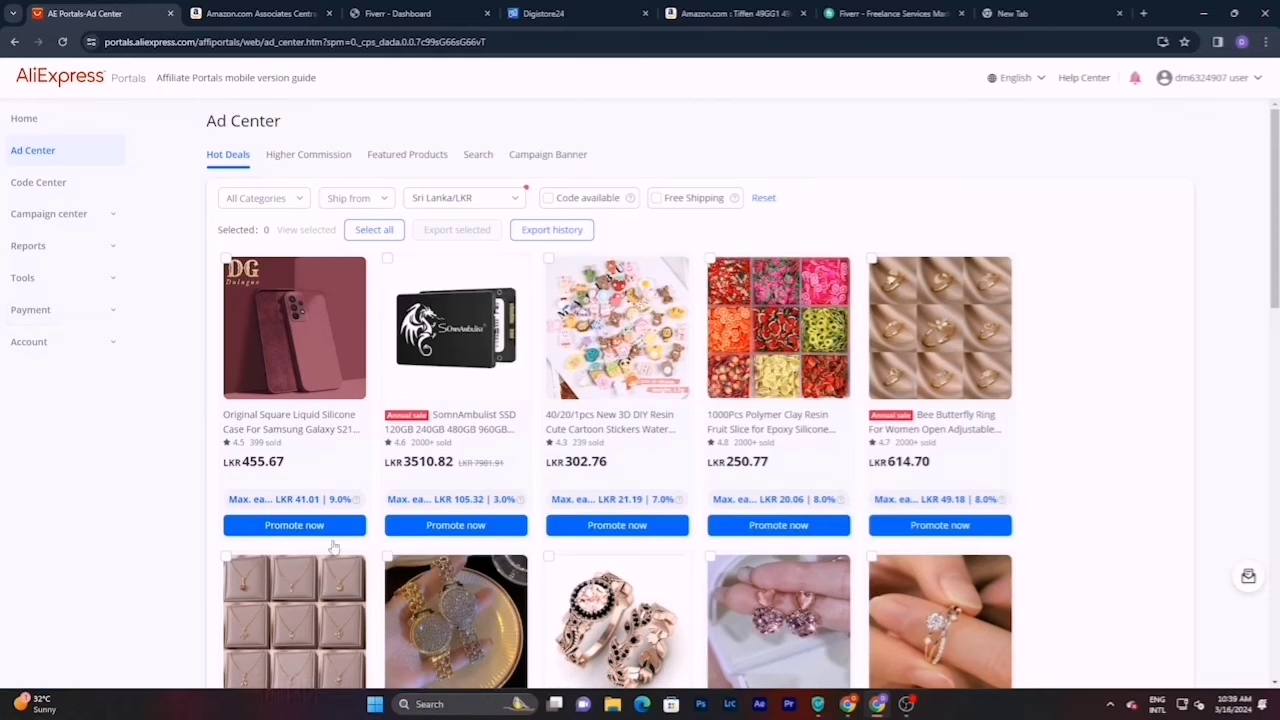
- Open the promo items for the Samsung Galaxy square silicone case and copy its promo material
scroll(318, 528, down, 2)
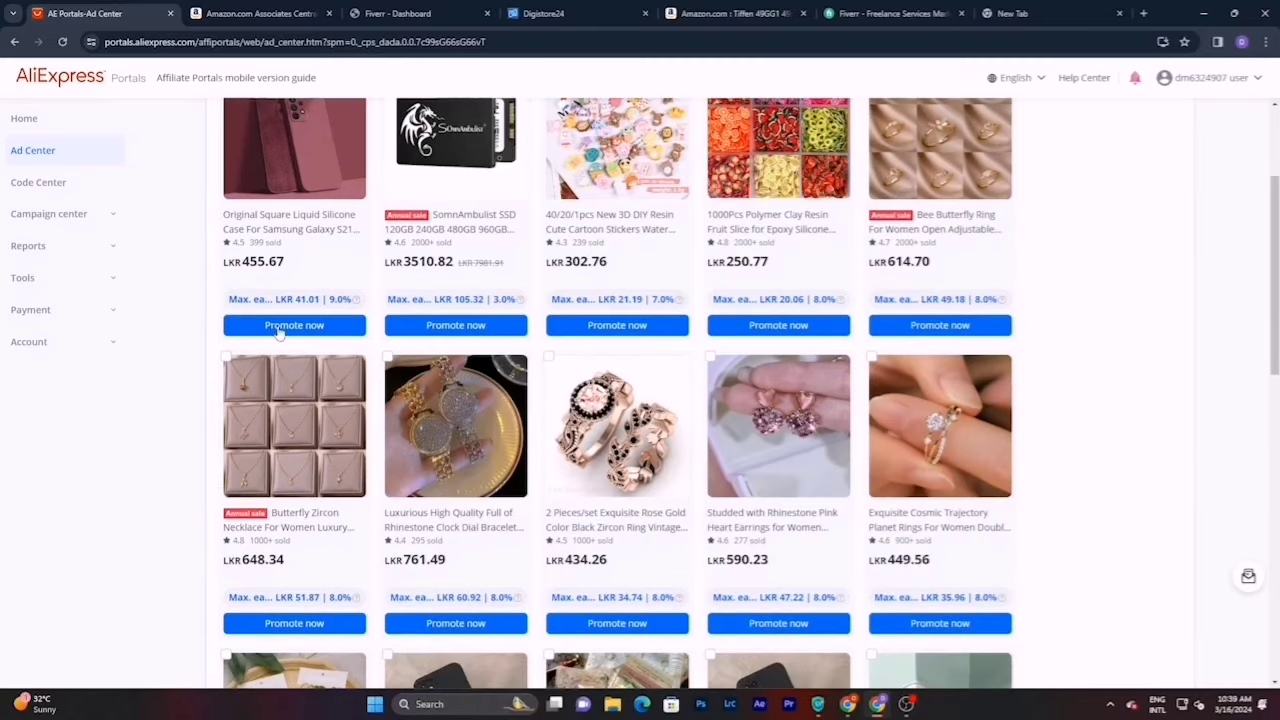
click(285, 327)
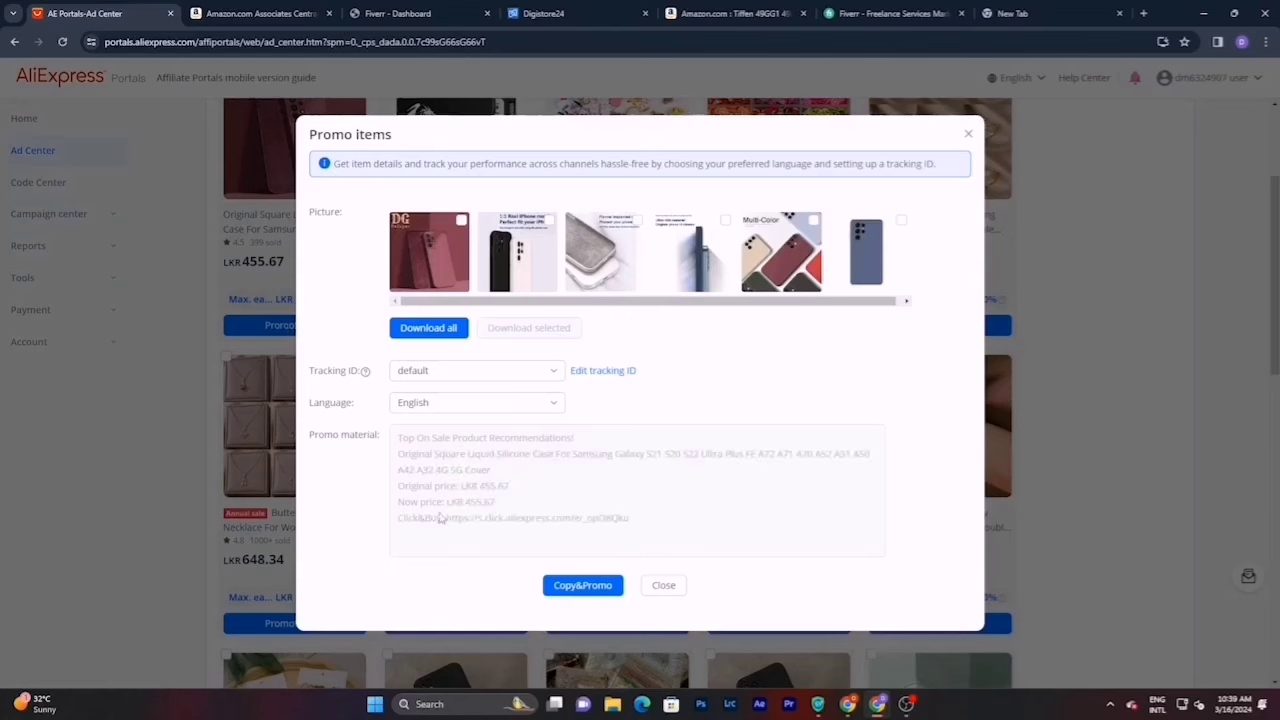
click(582, 588)
click(580, 586)
- Select the first three product pictures in the silicone case's promo items for download
click(447, 330)
click(461, 220)
click(549, 220)
click(637, 221)
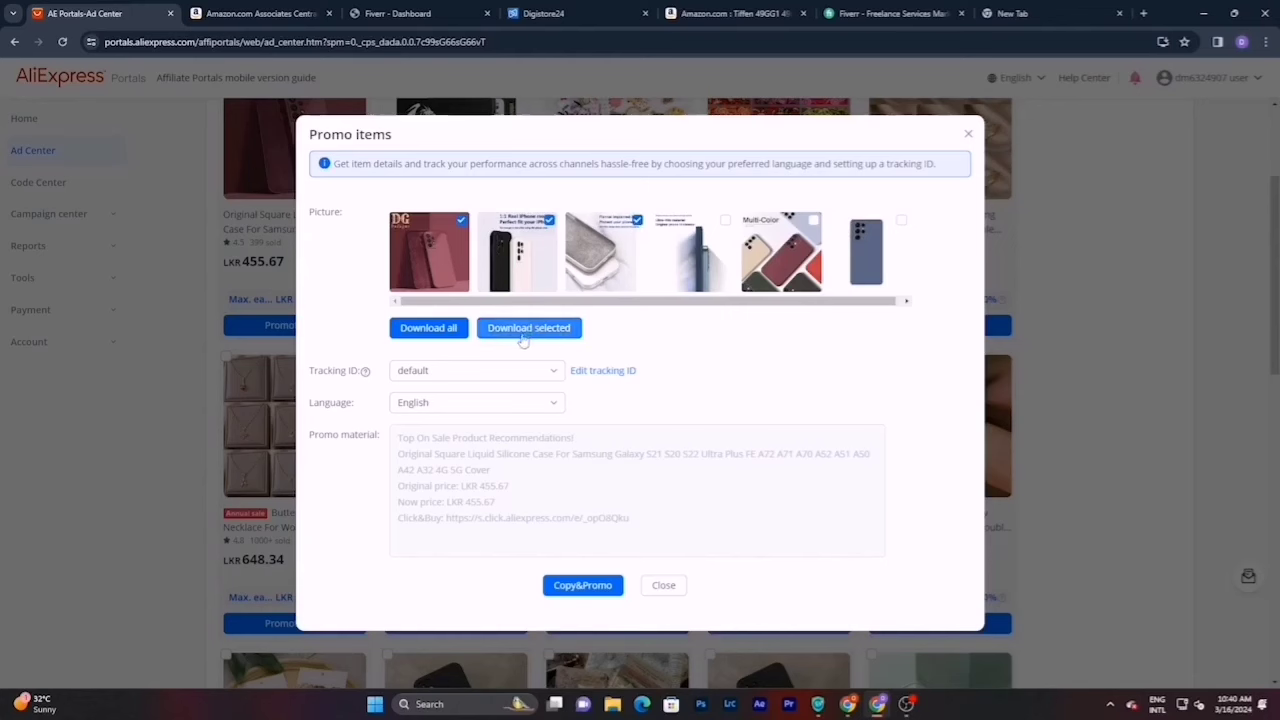
- Clear the selection of the first three product pictures and close the promo items
click(461, 220)
click(549, 220)
click(637, 221)
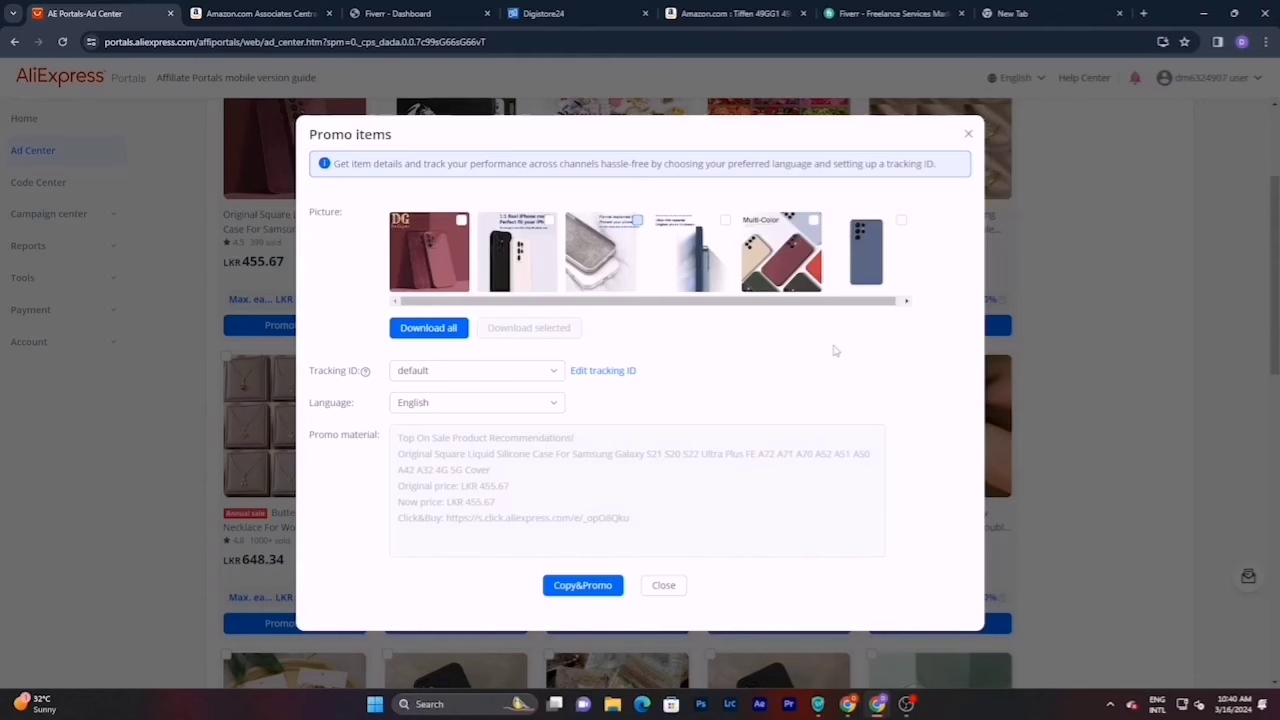
click(968, 133)
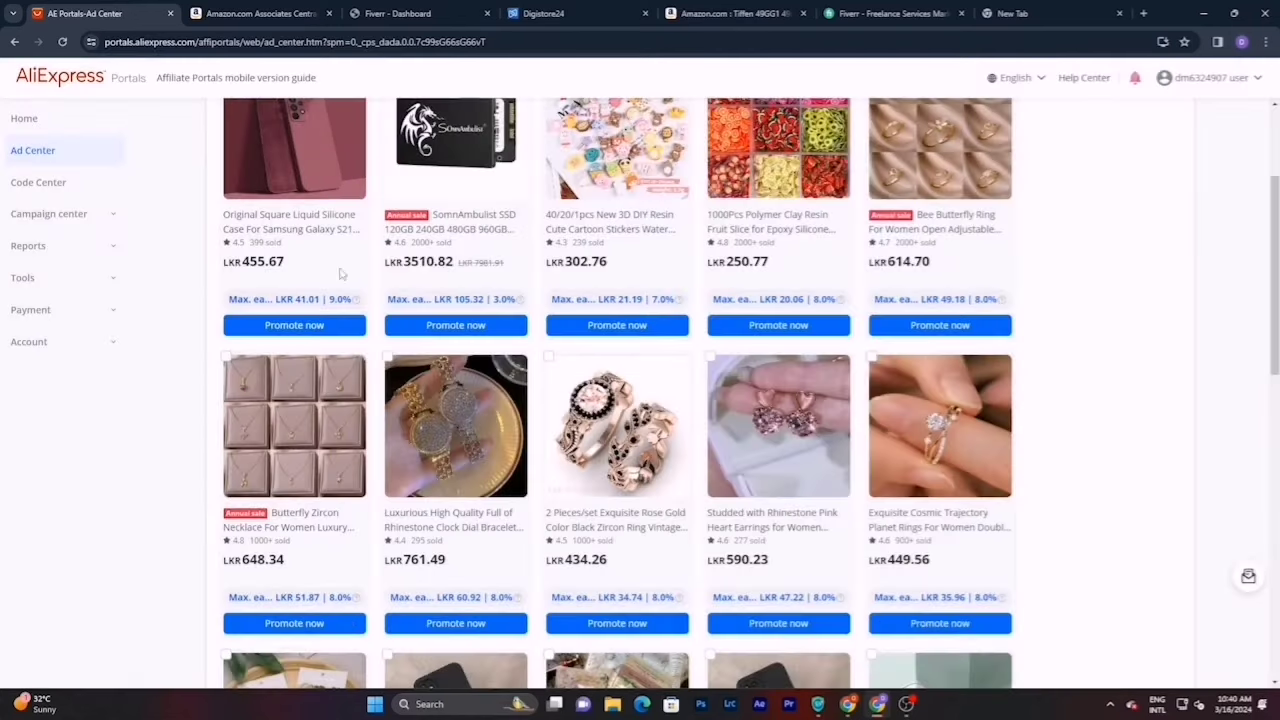
- Show the Higher Commission products and check the estimated commission for the electric mini waffle maker
scroll(465, 302, up, 2)
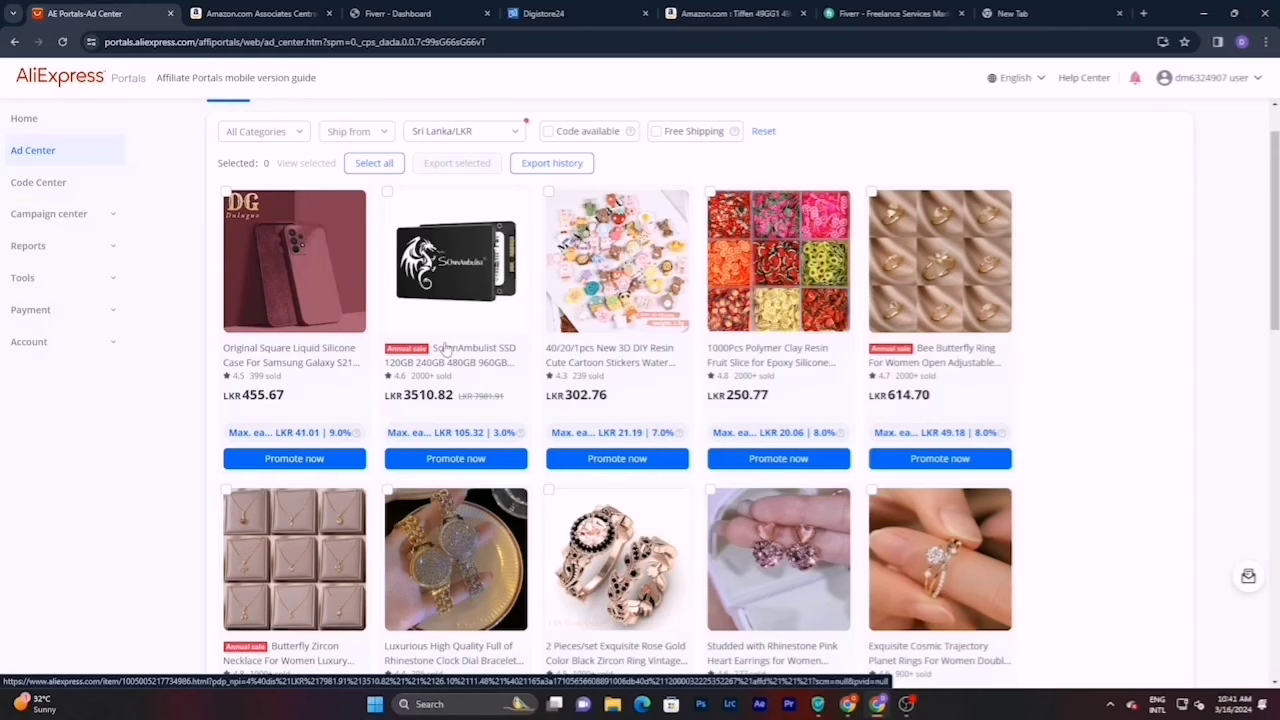
scroll(536, 381, down, 2)
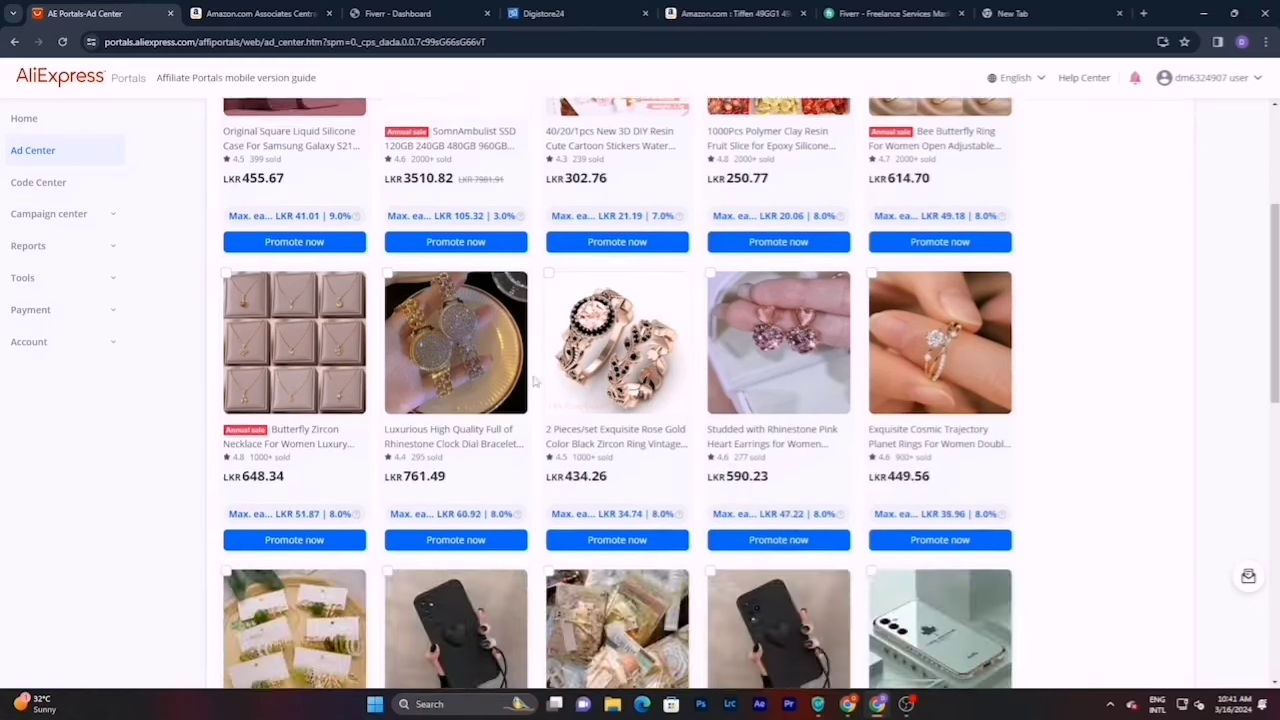
scroll(533, 381, down, 5)
scroll(533, 379, up, 8)
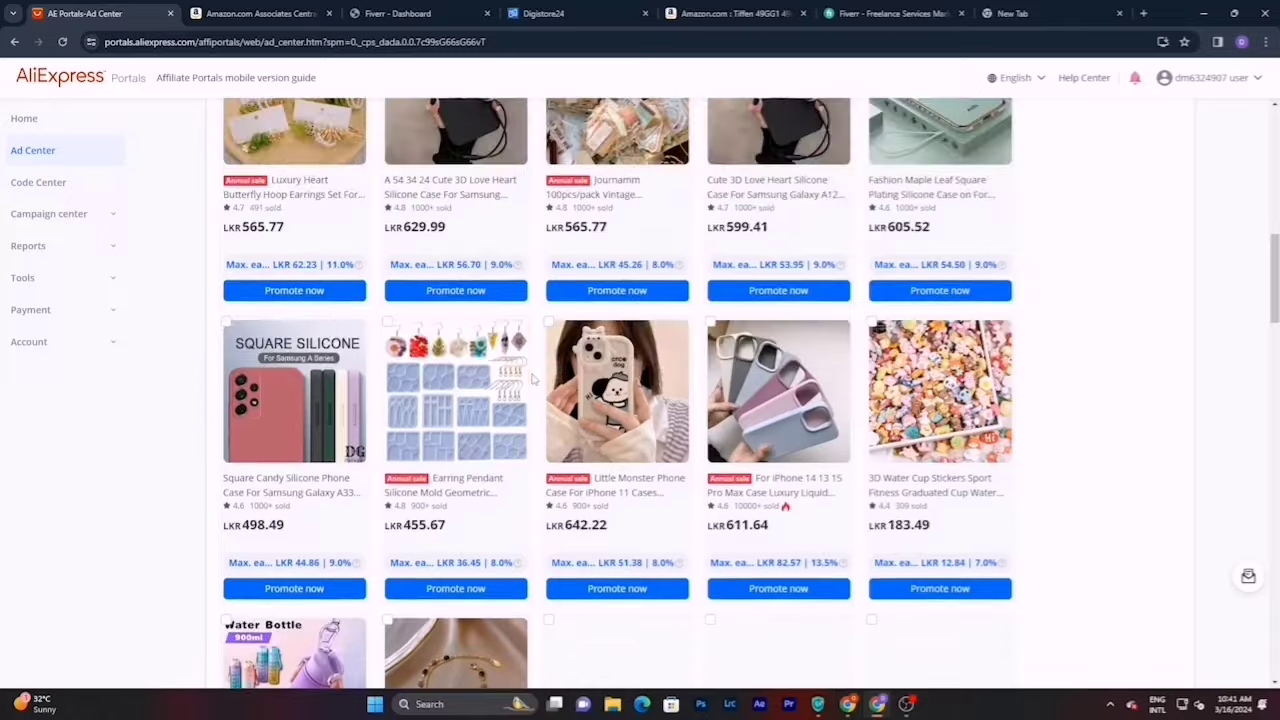
scroll(533, 379, up, 3)
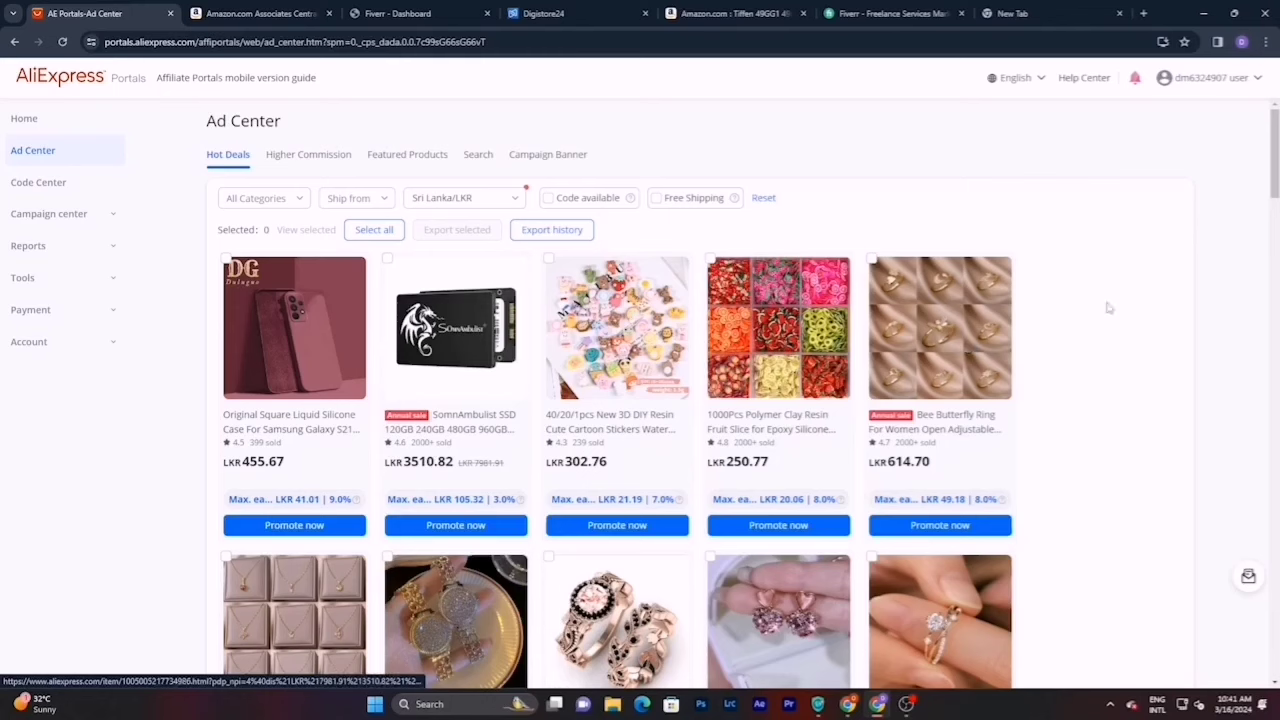
click(315, 162)
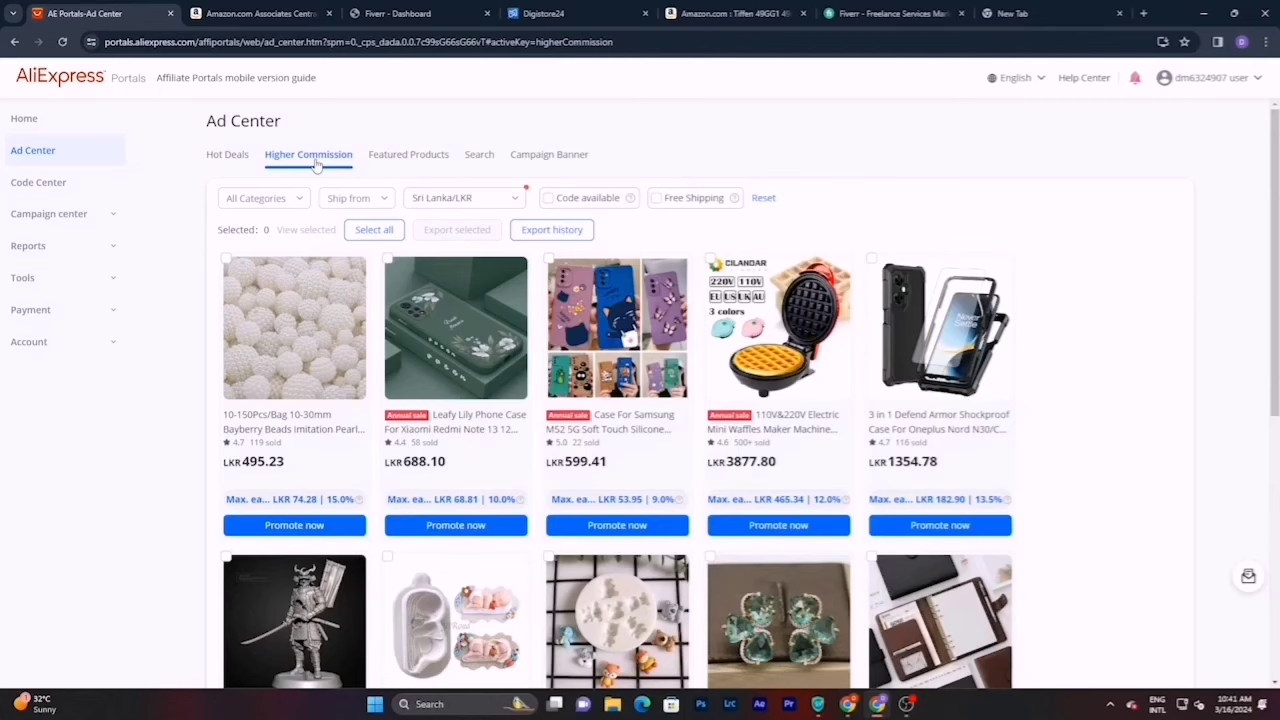
scroll(859, 321, down, 2)
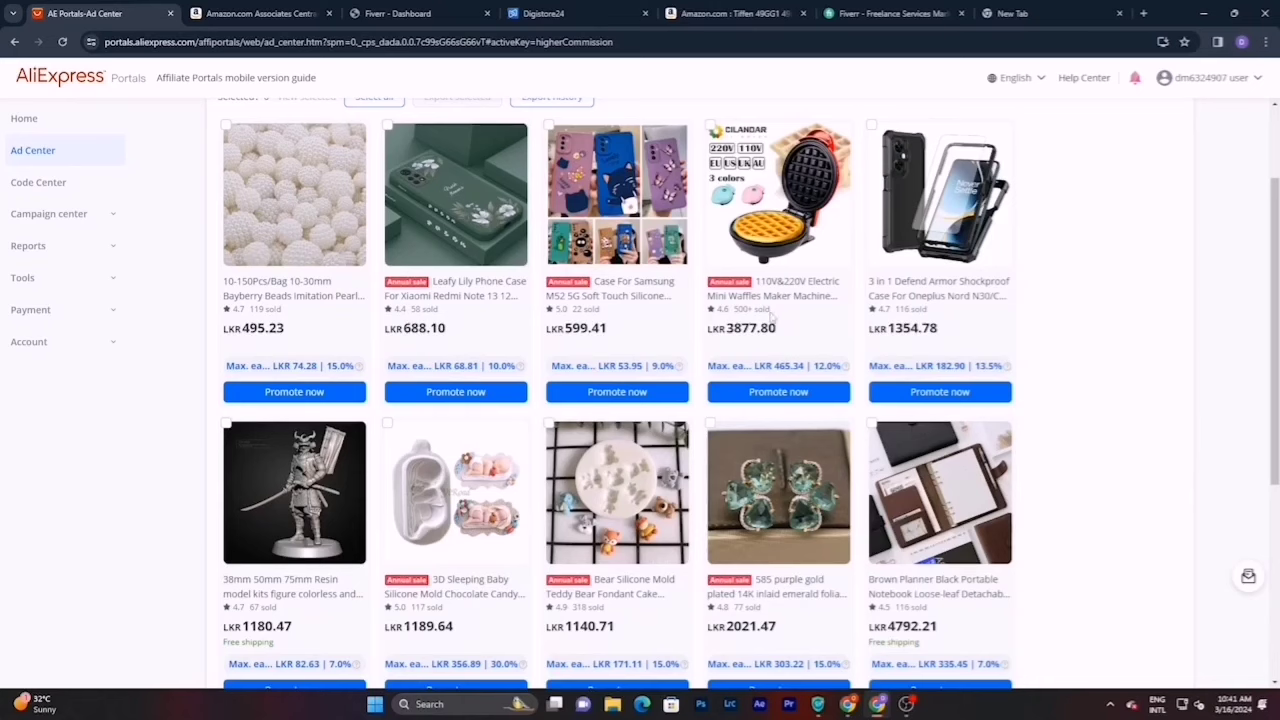
scroll(711, 387, up, 1)
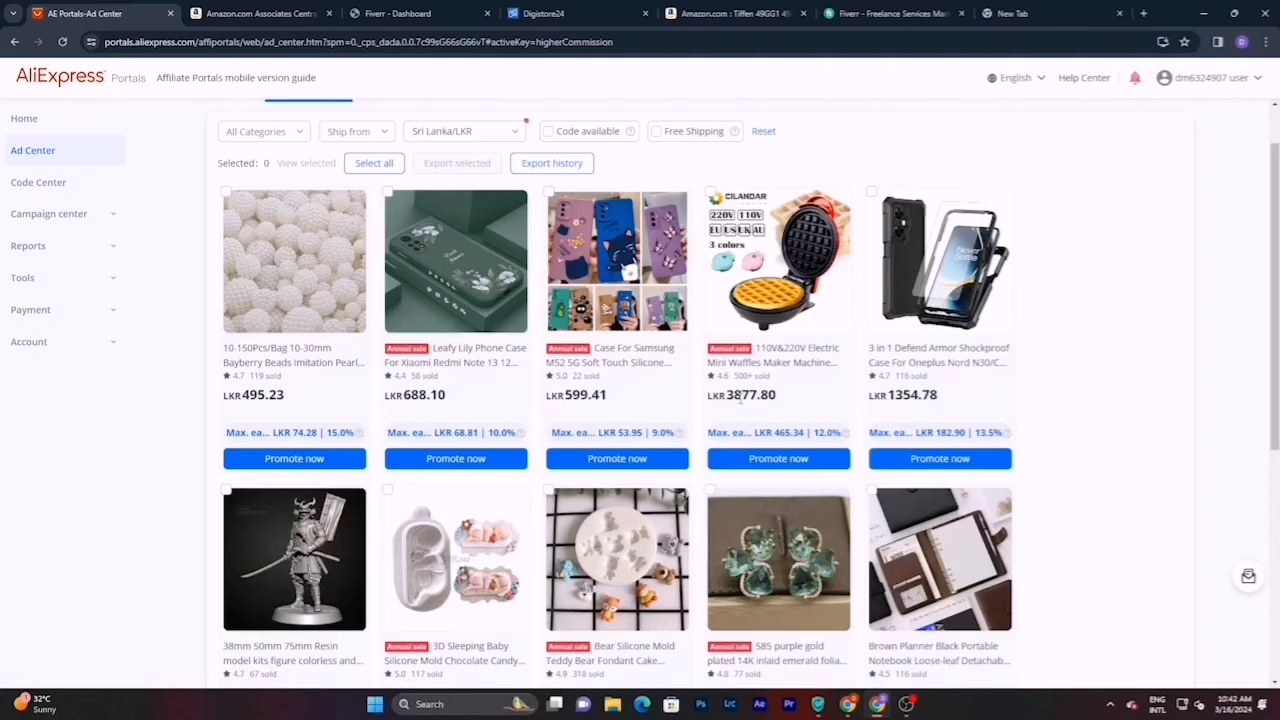
mouse_move(785, 432)
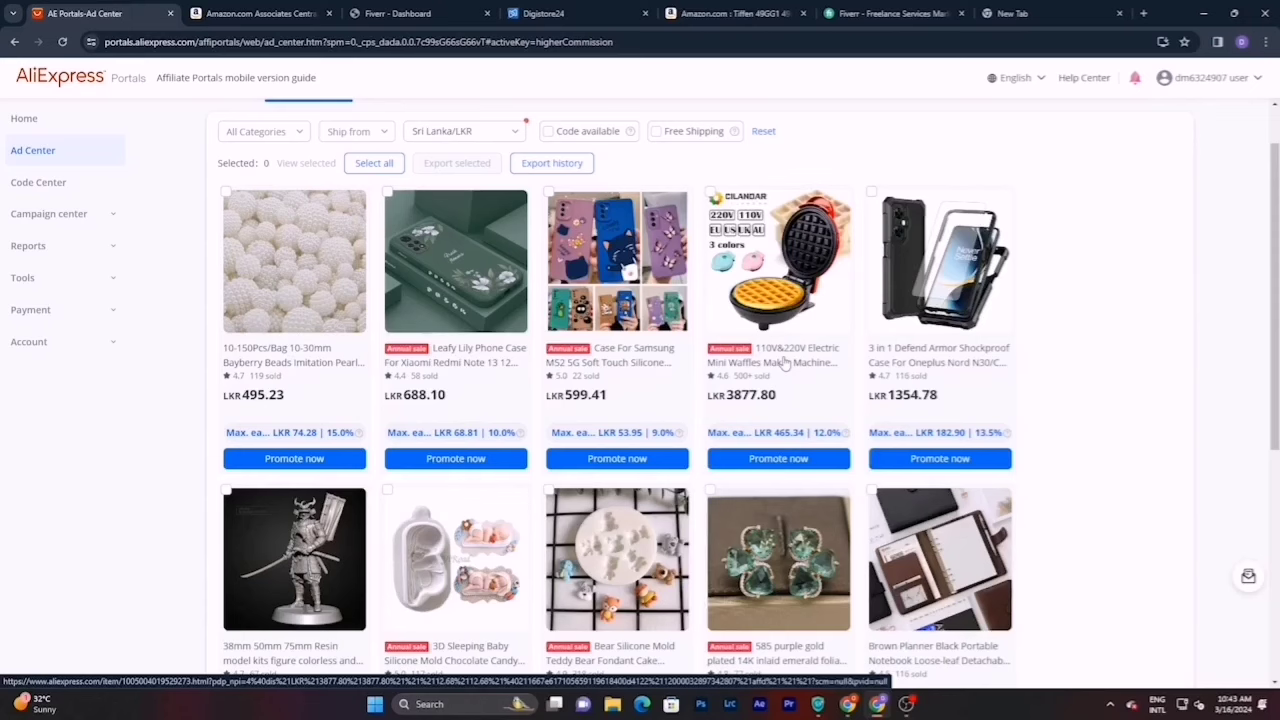
- Check the estimated direct and indirect commissions for the emerald earrings and the blue sapphire in the Higher Commission list
scroll(785, 363, down, 1)
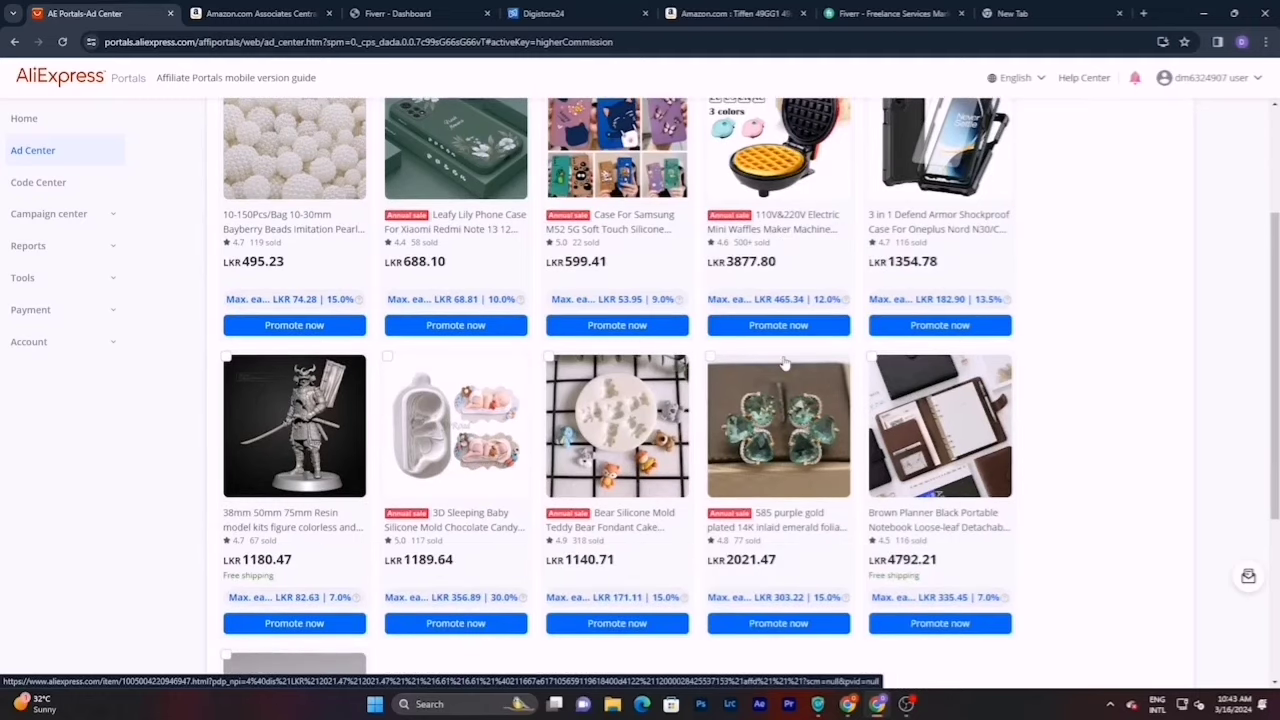
scroll(785, 363, down, 2)
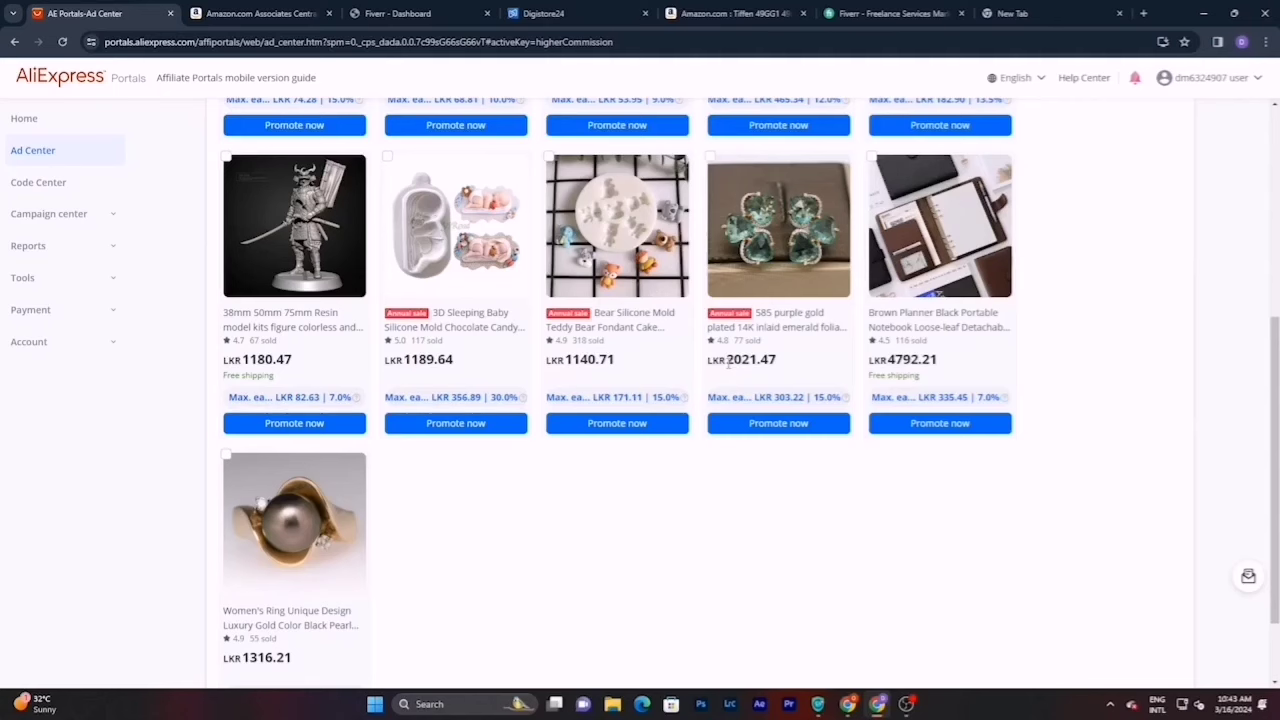
mouse_move(772, 398)
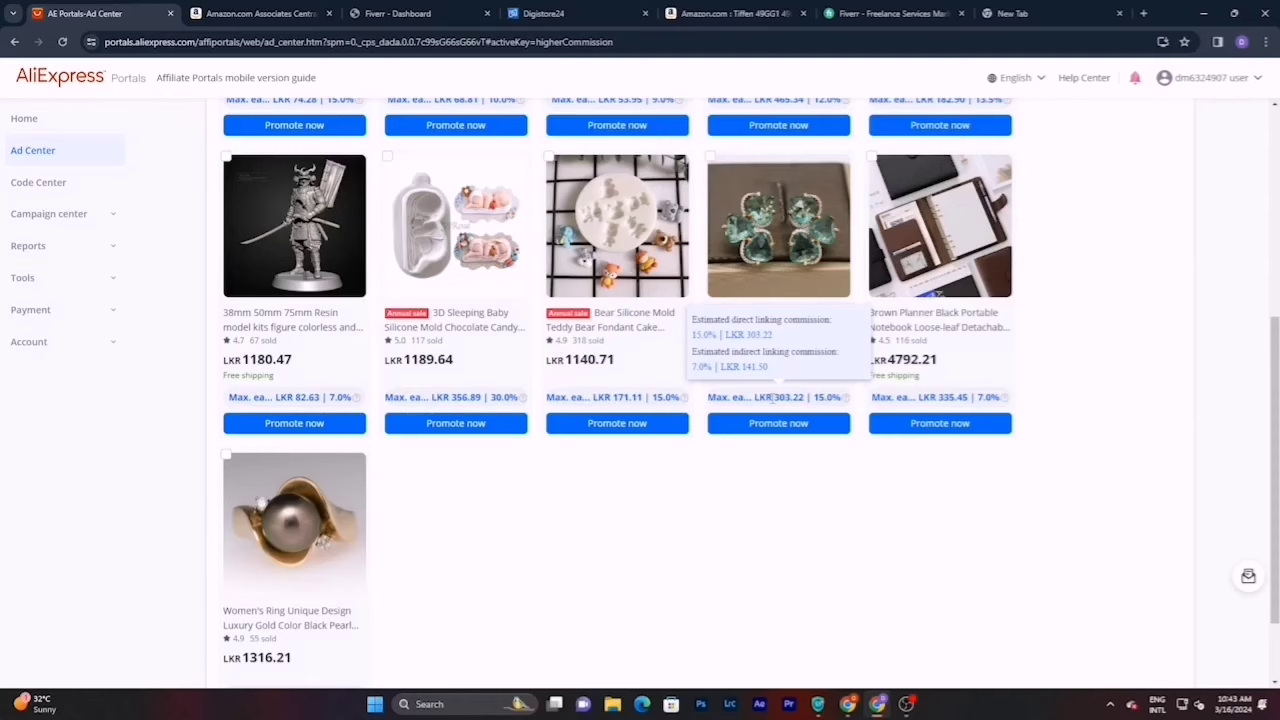
scroll(888, 308, down, 1)
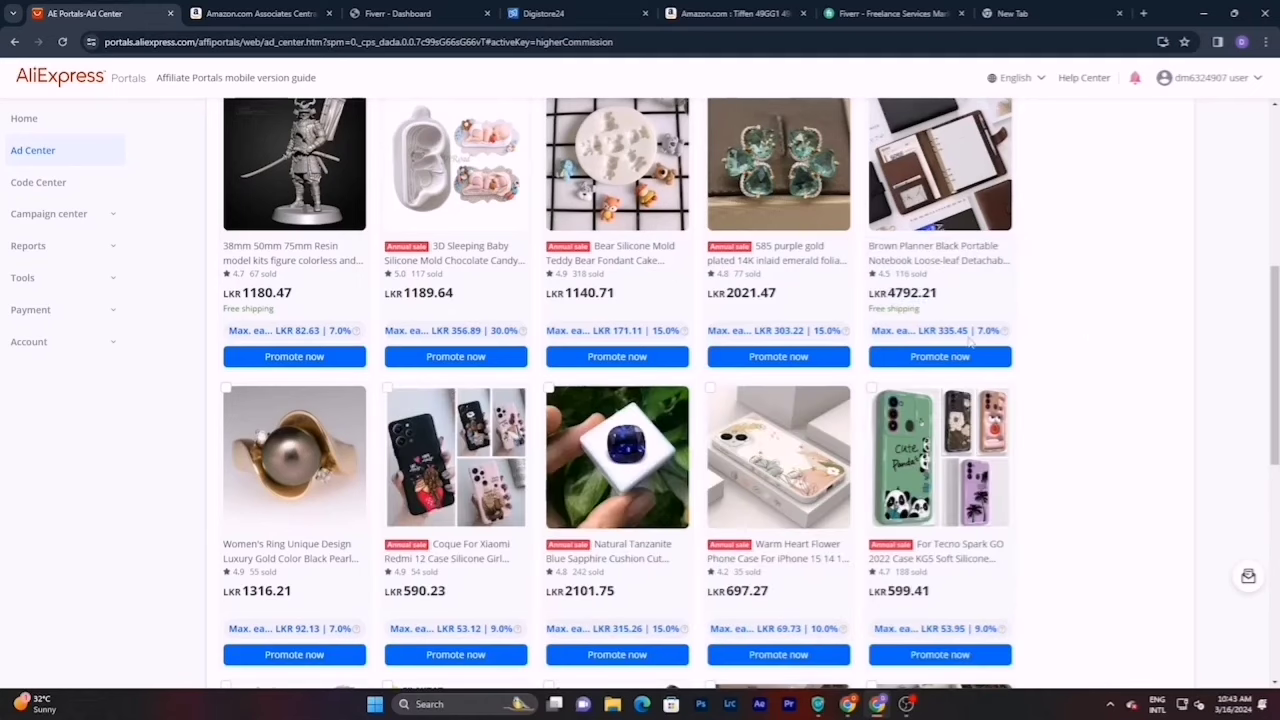
scroll(1088, 336, down, 3)
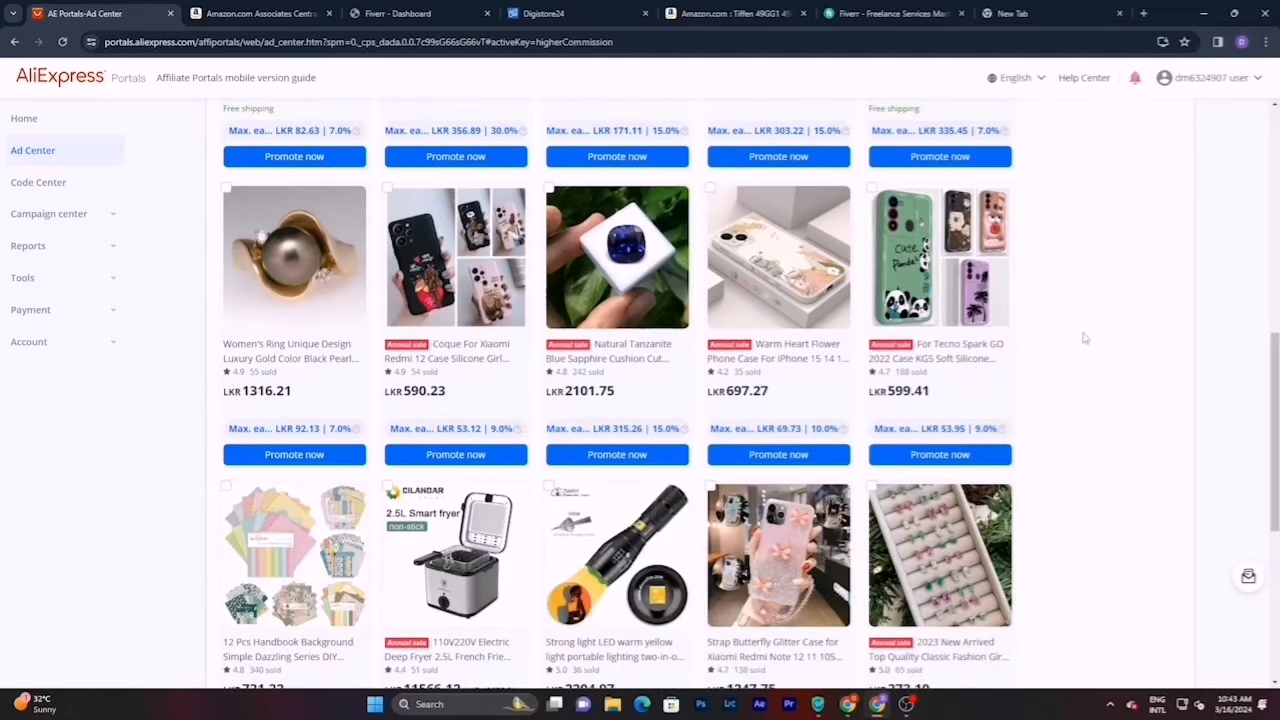
scroll(1085, 338, down, 2)
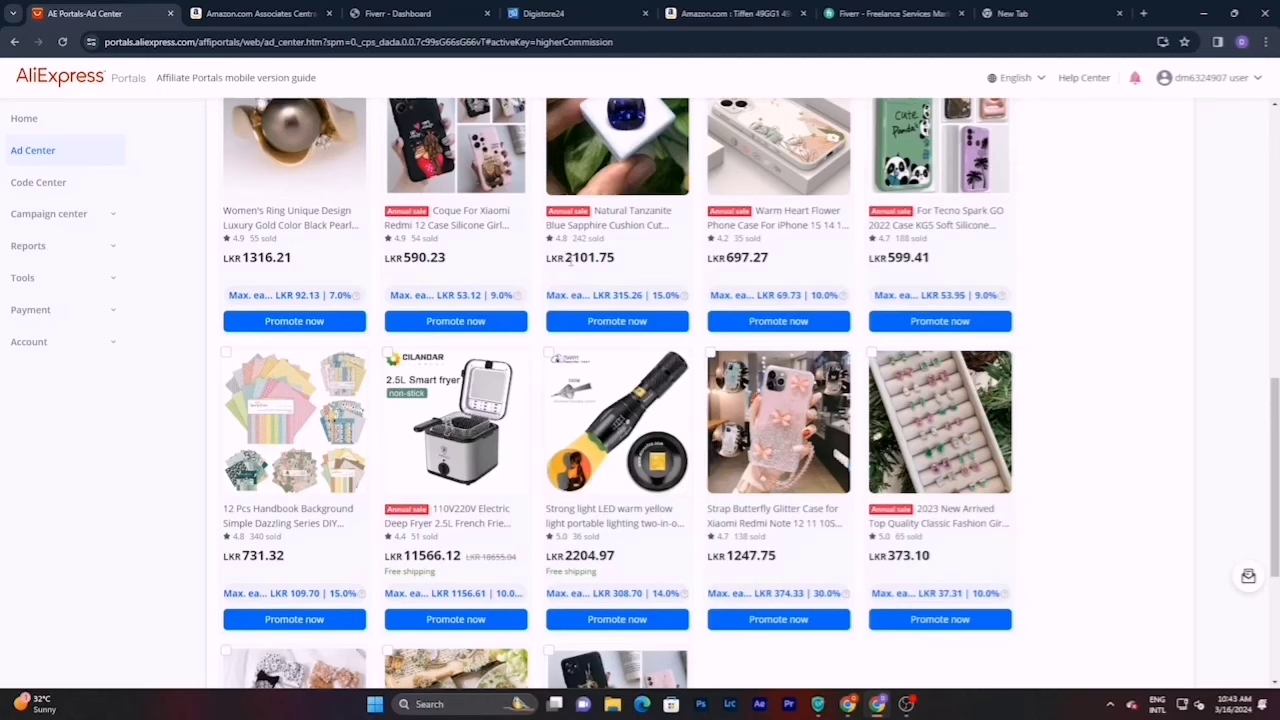
mouse_move(614, 292)
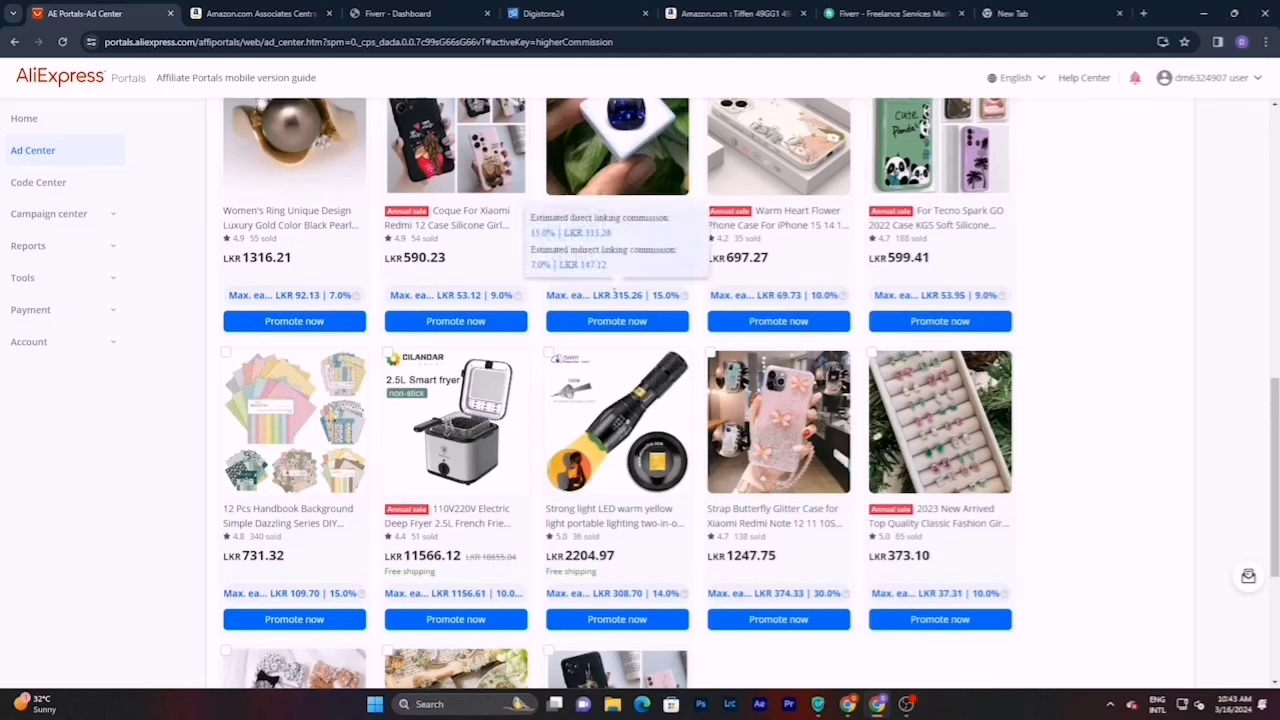
- Check the estimated commissions for the IWISS crimping tool and the crystal wedding jewelry set among the Higher Commission products
scroll(614, 292, down, 3)
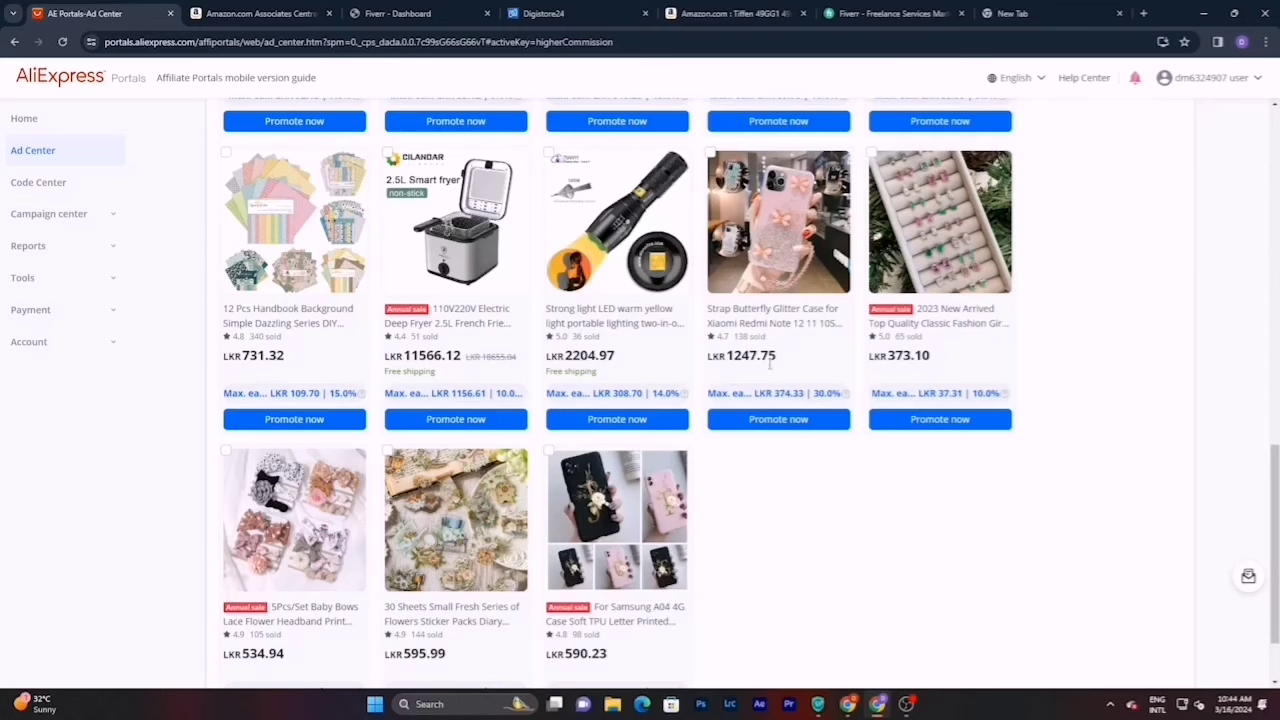
scroll(770, 366, down, 1)
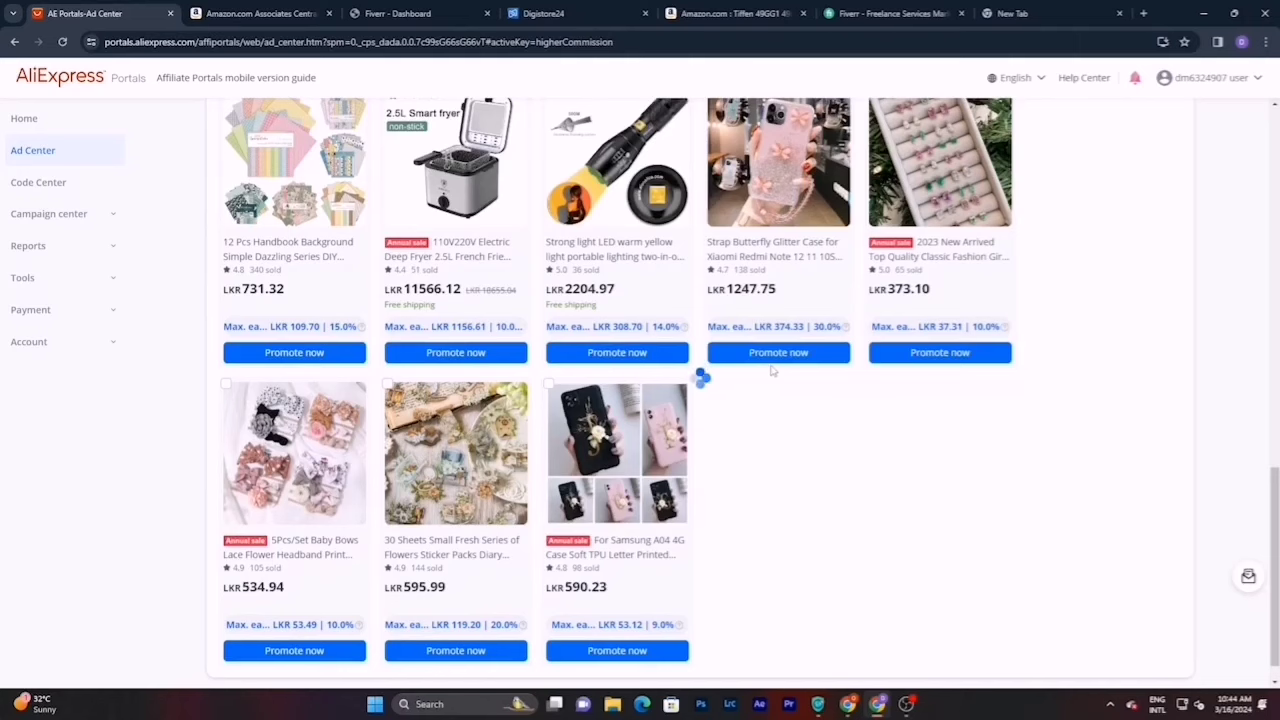
scroll(771, 370, down, 3)
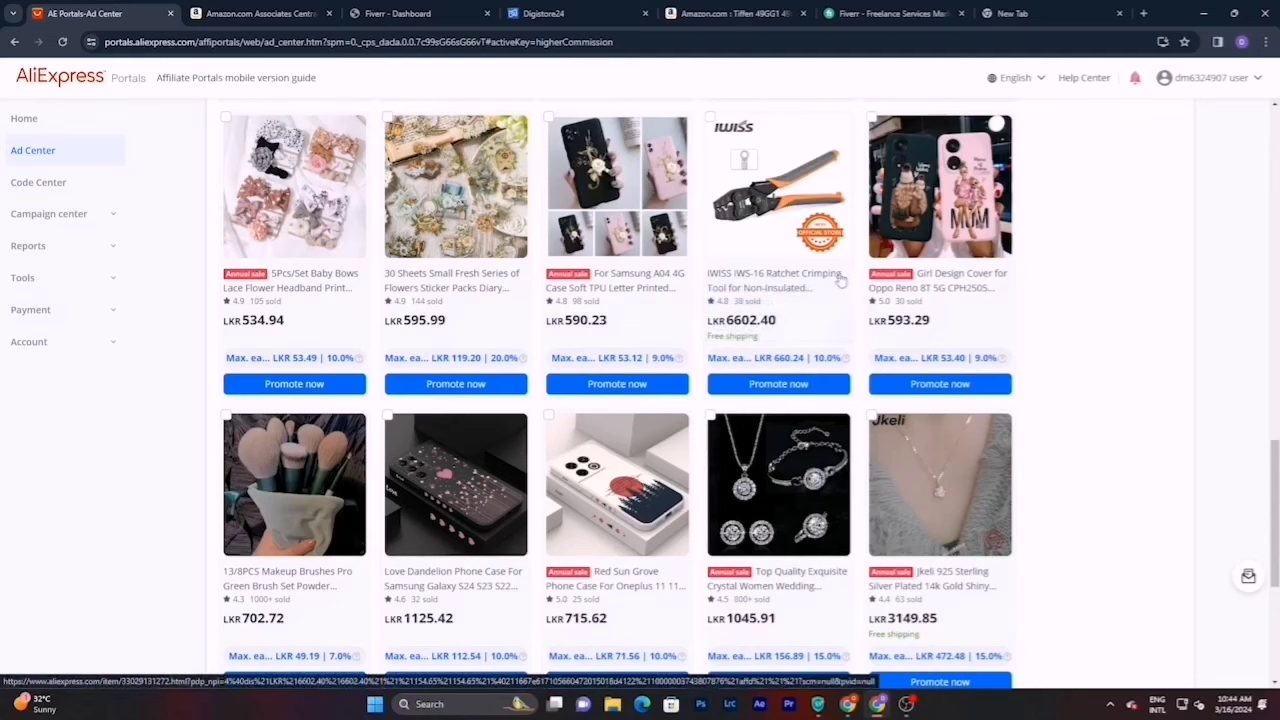
mouse_move(792, 358)
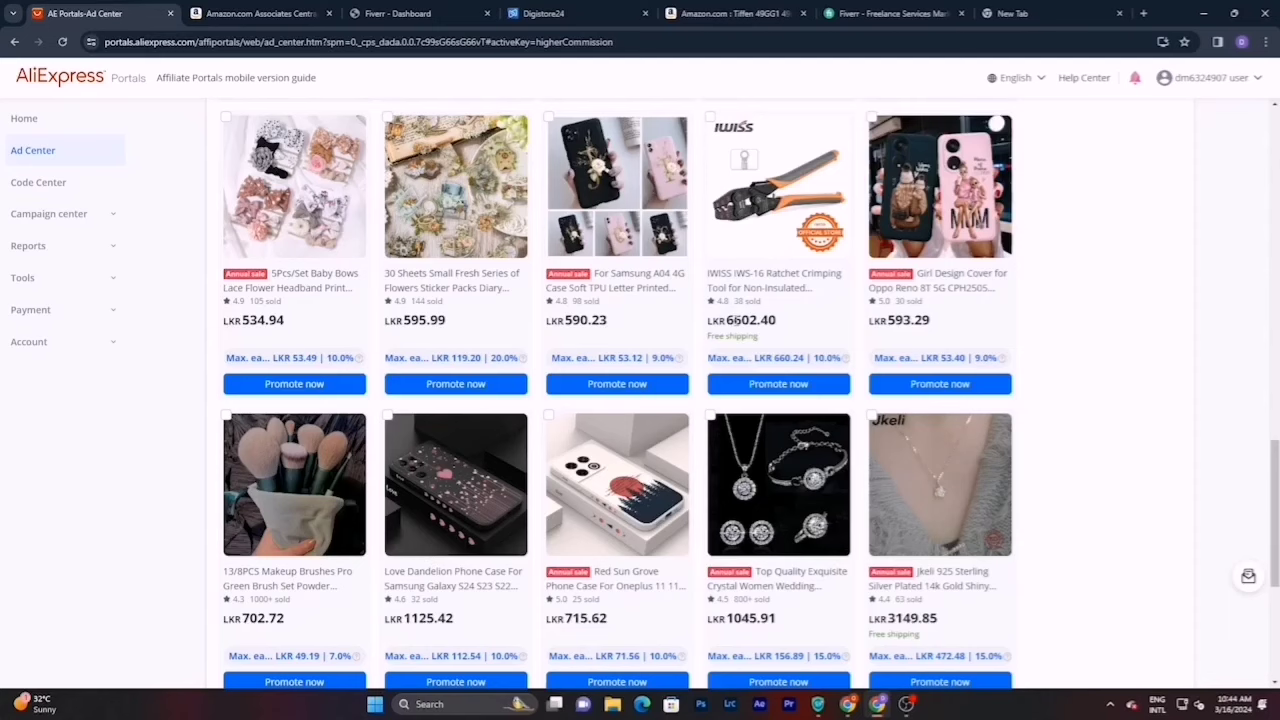
scroll(826, 320, down, 2)
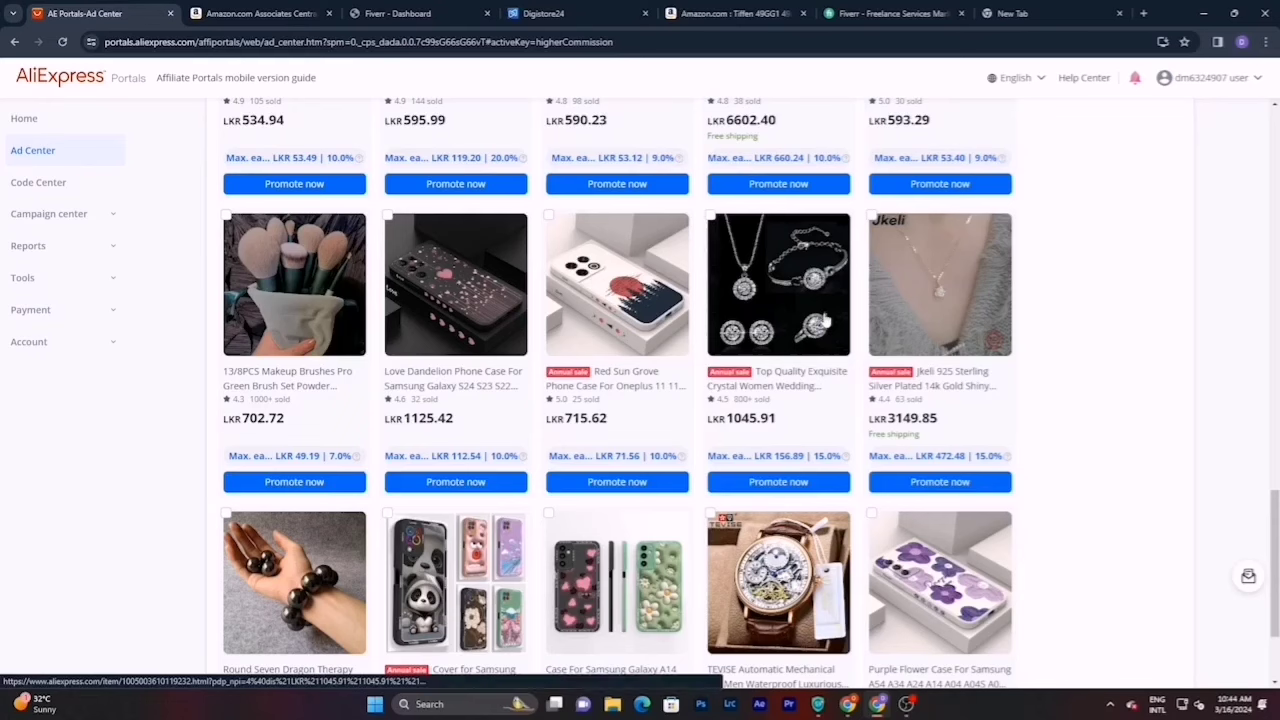
scroll(826, 320, down, 2)
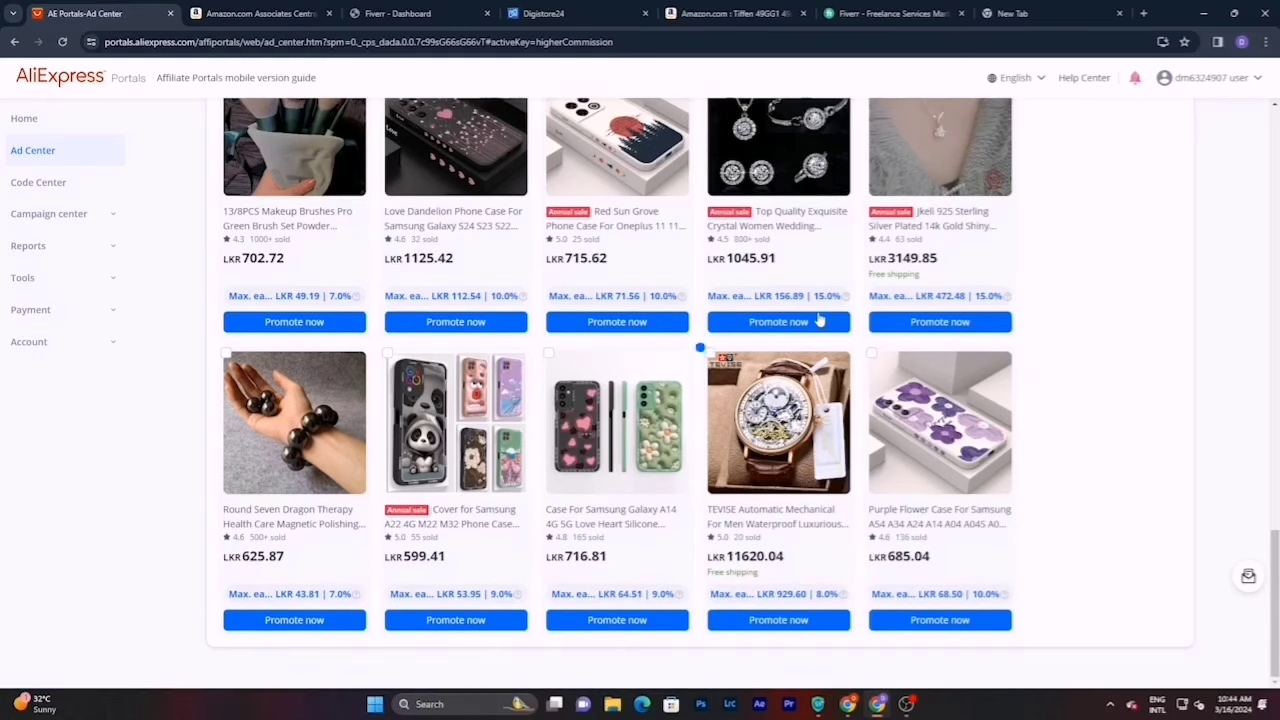
mouse_move(785, 300)
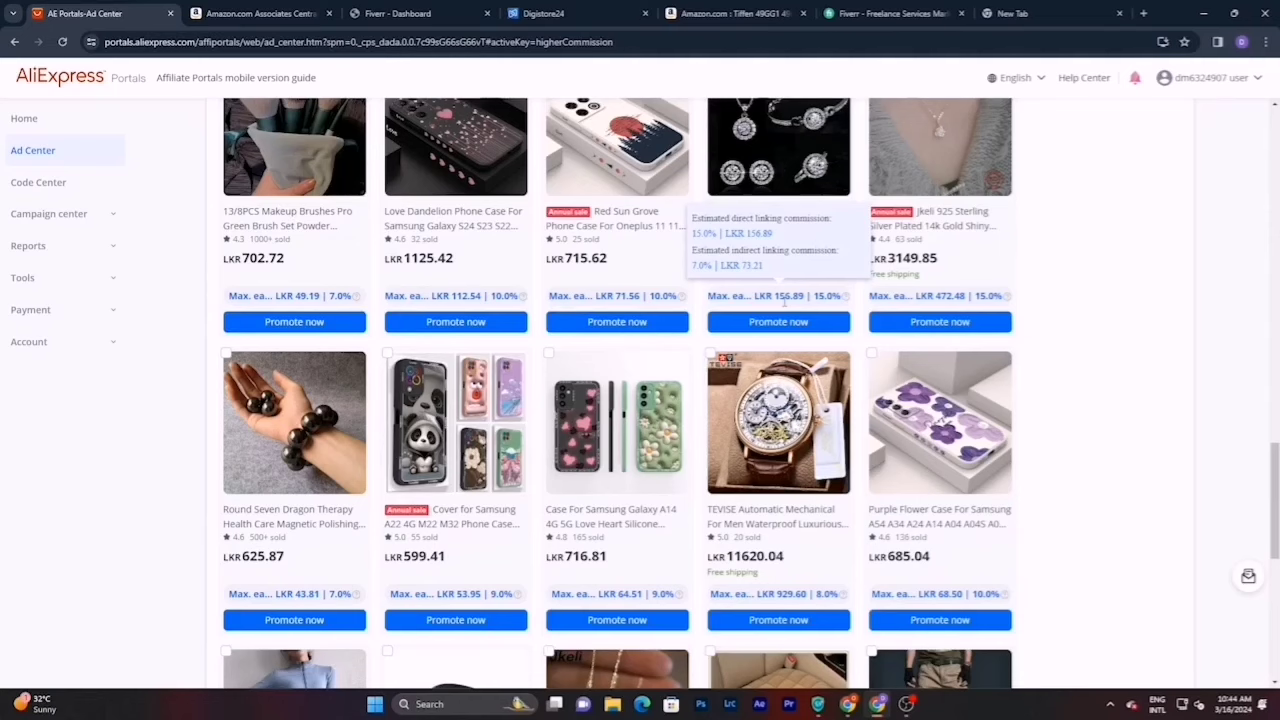
scroll(784, 300, down, 3)
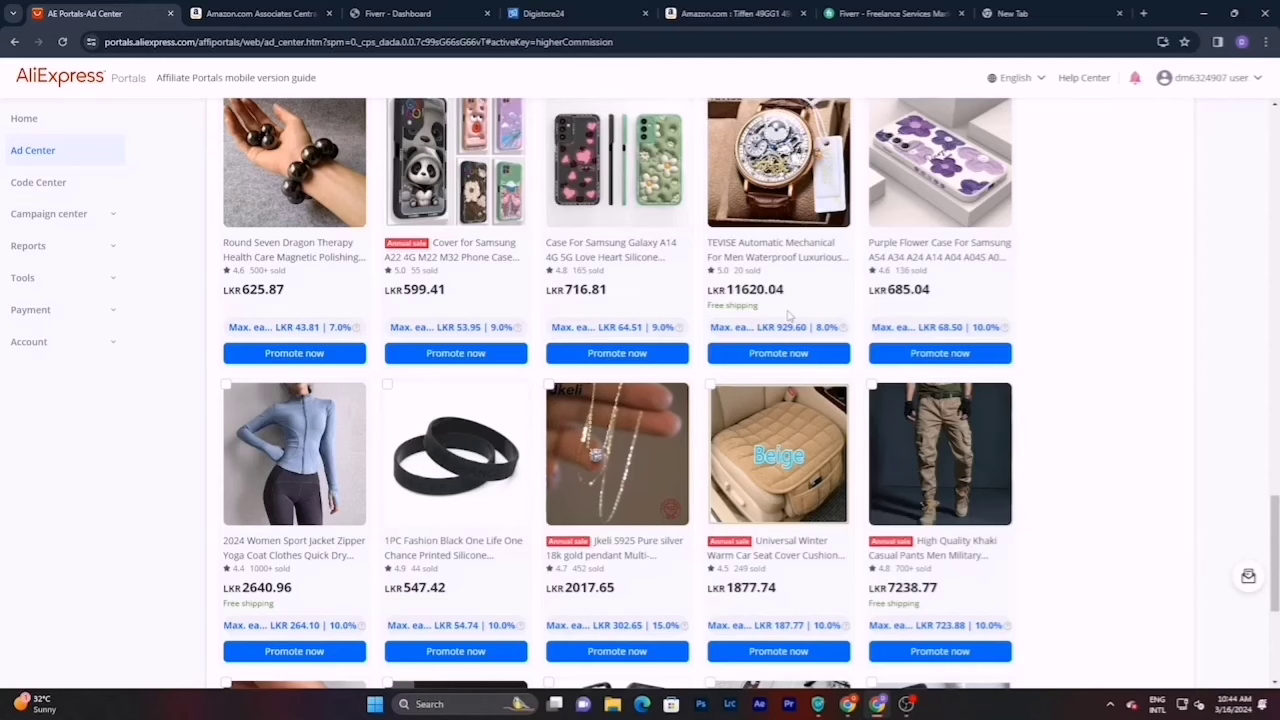
- Browse the rest of the Higher Commission products and check the estimated commissions for the khaki casual pants
scroll(789, 315, down, 2)
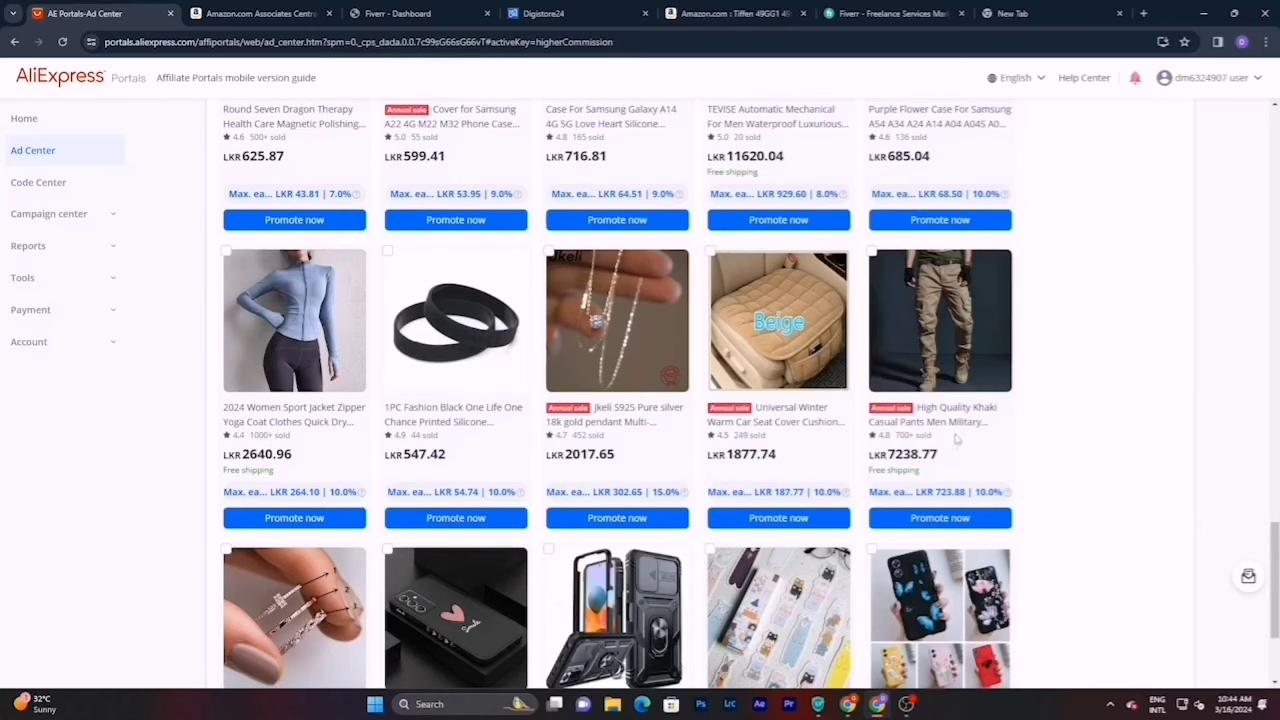
scroll(925, 440, down, 2)
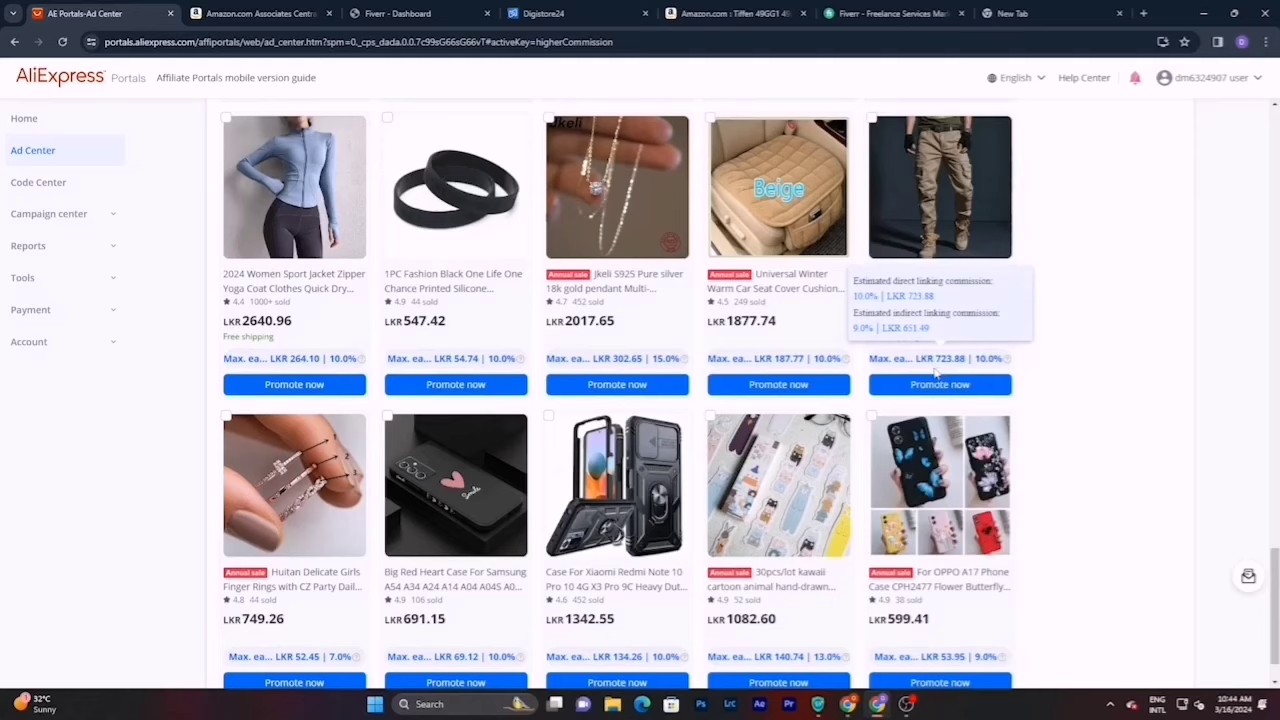
scroll(938, 372, down, 1)
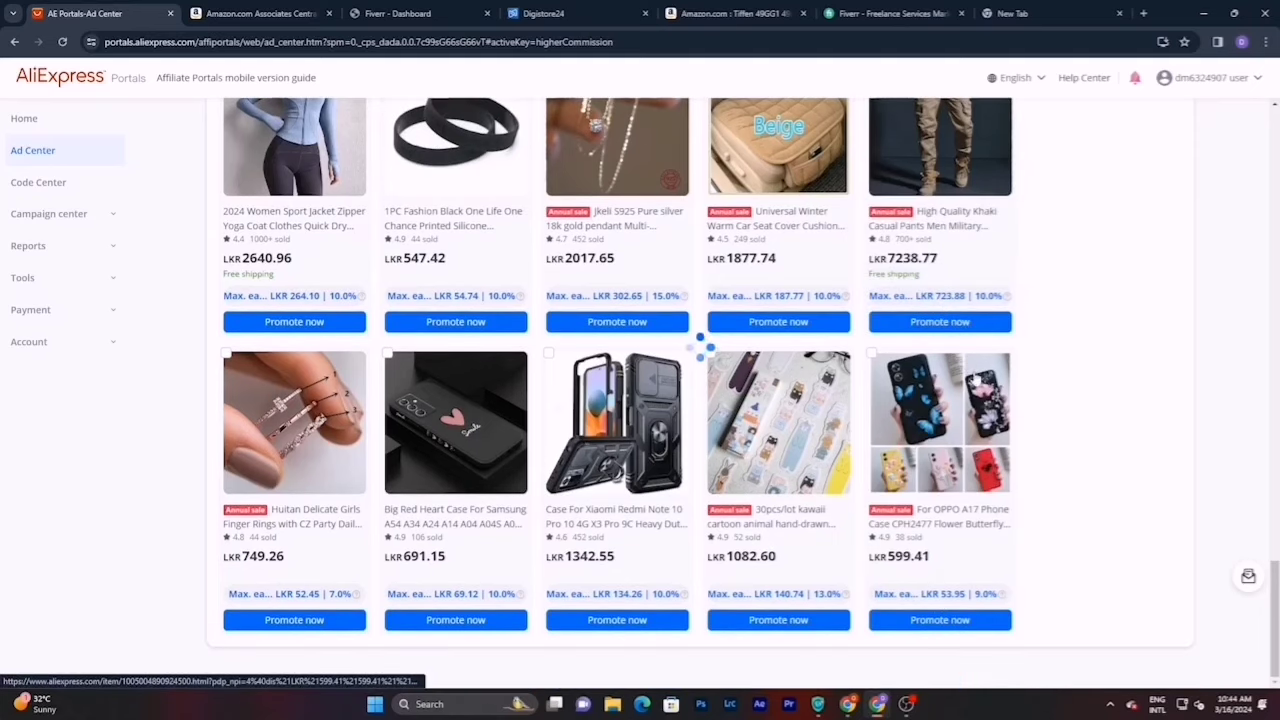
scroll(793, 390, down, 10)
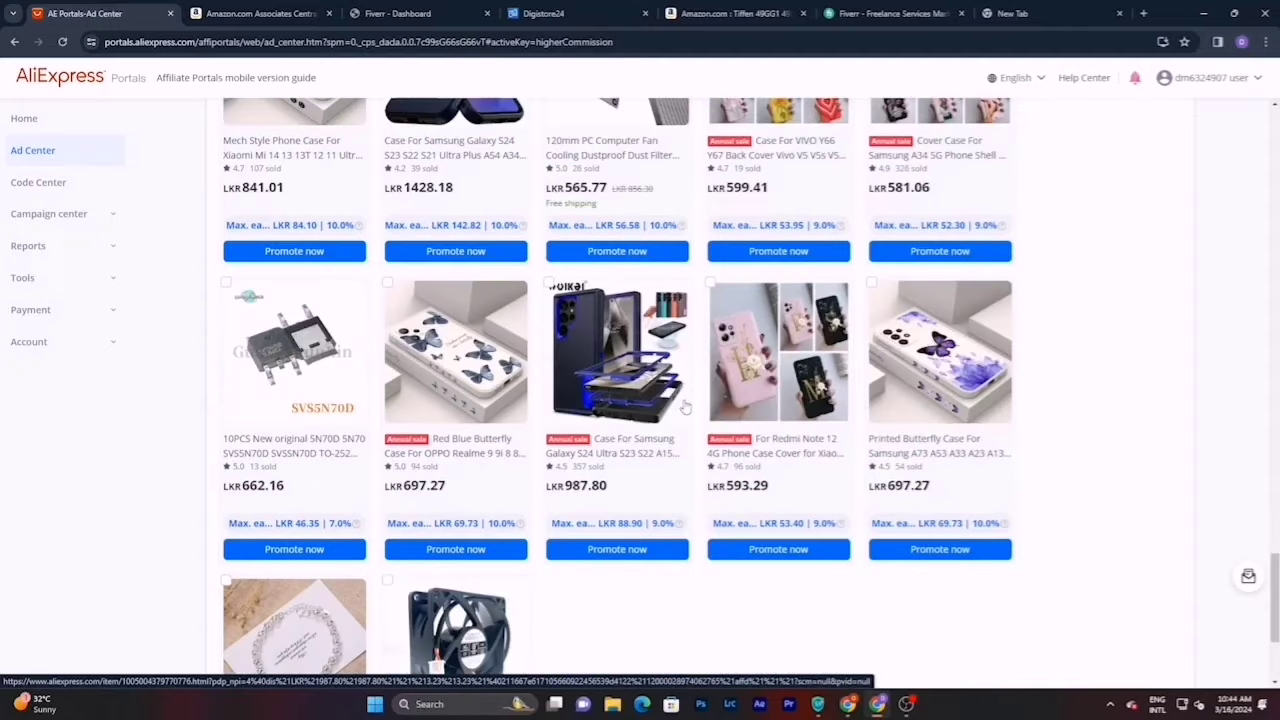
scroll(685, 405, up, 20)
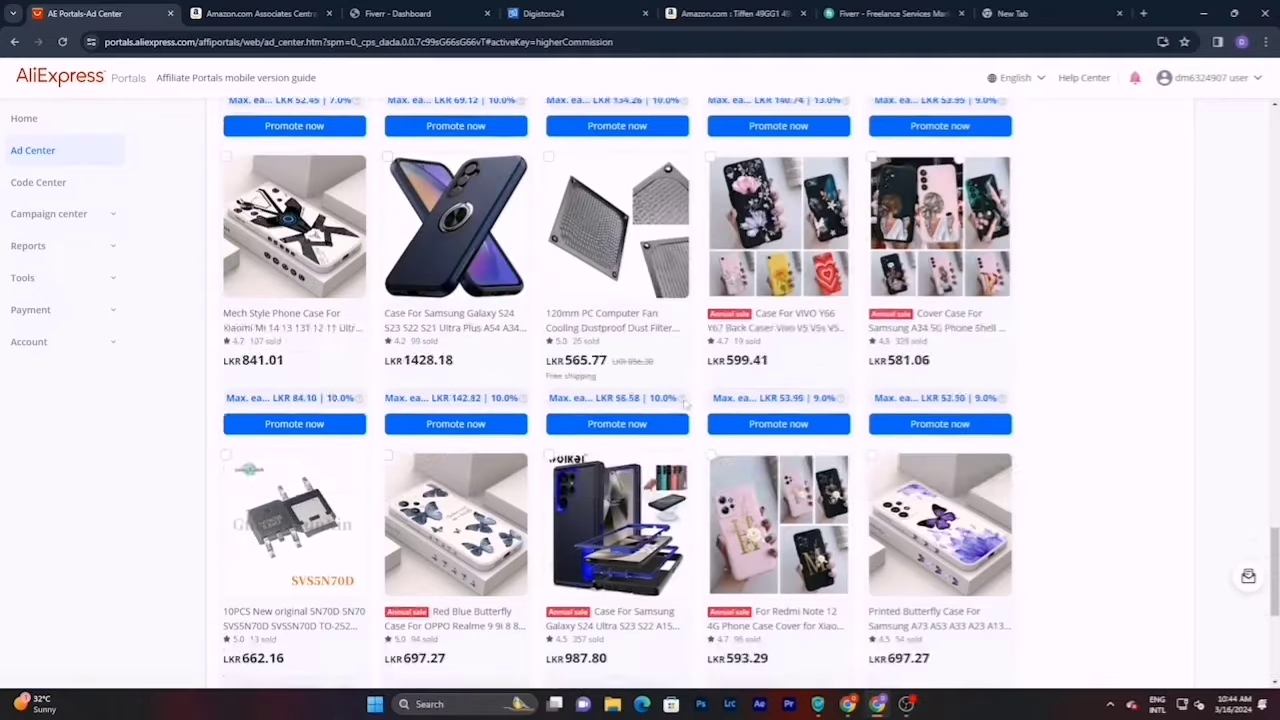
scroll(685, 405, up, 10)
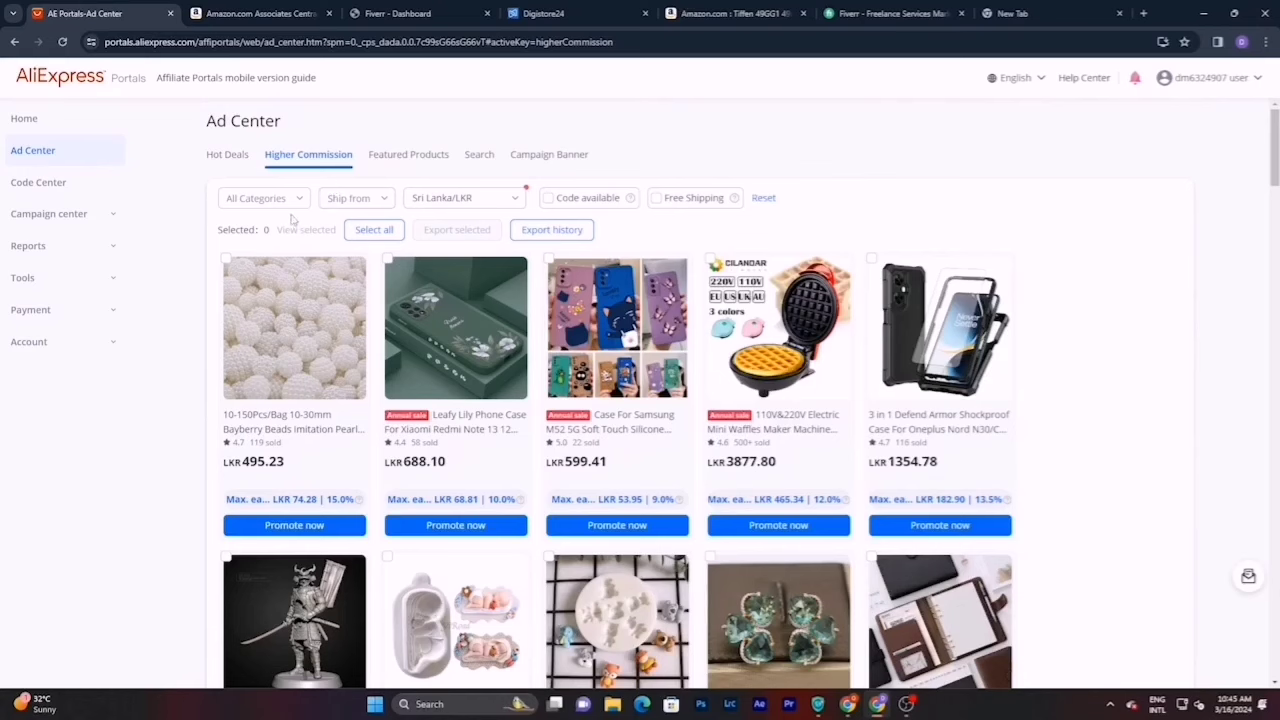
- Look through the available ship-to countries for the Higher Commission products and leave the country unchanged
click(510, 201)
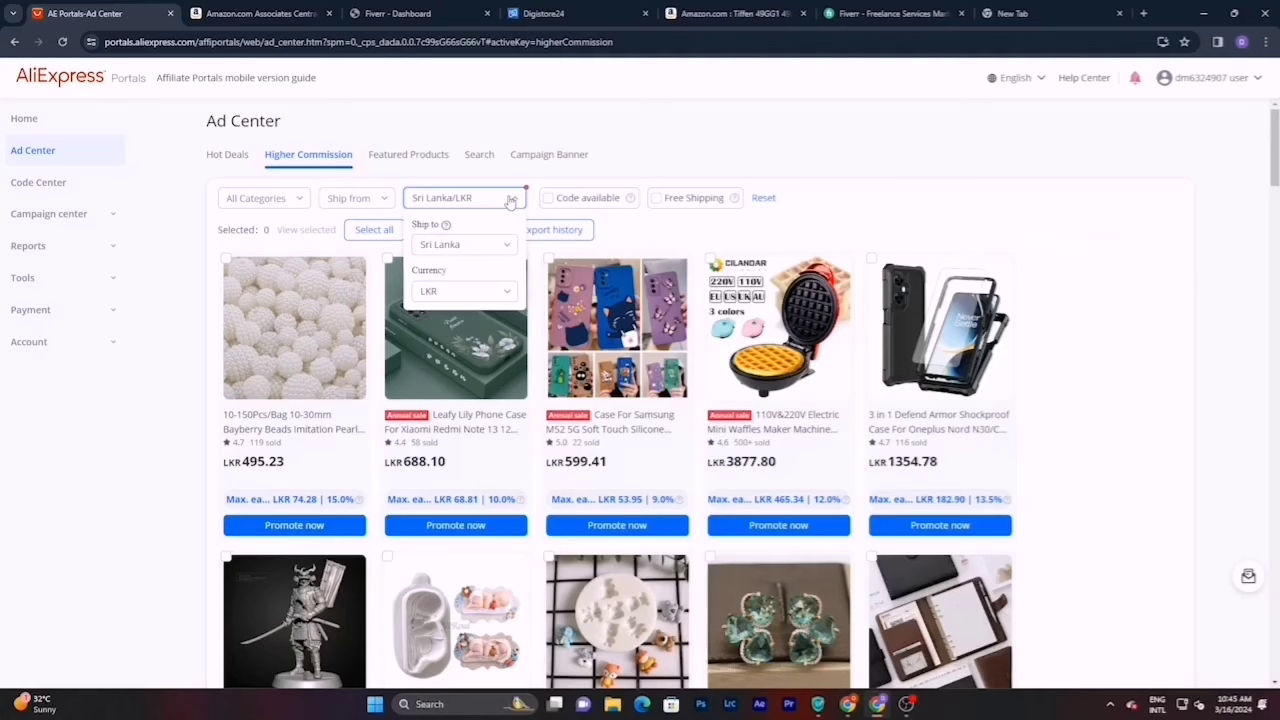
click(477, 244)
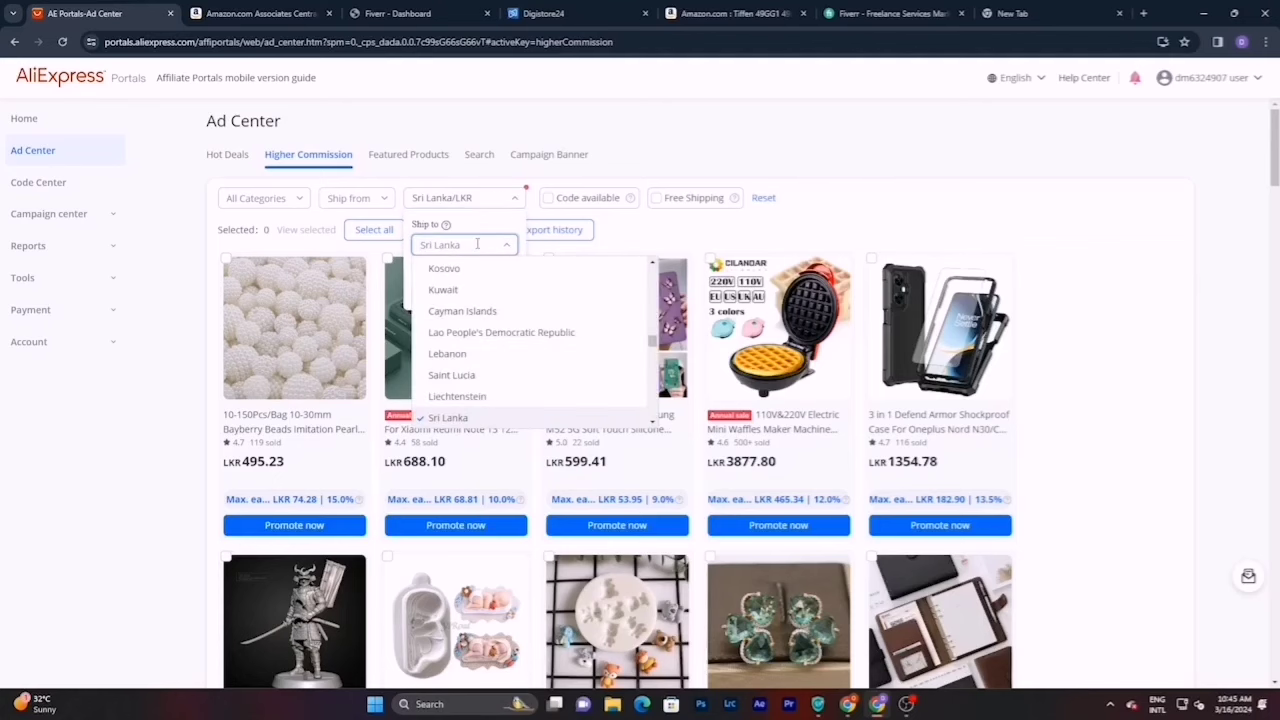
scroll(478, 350, down, 10)
scroll(478, 350, up, 10)
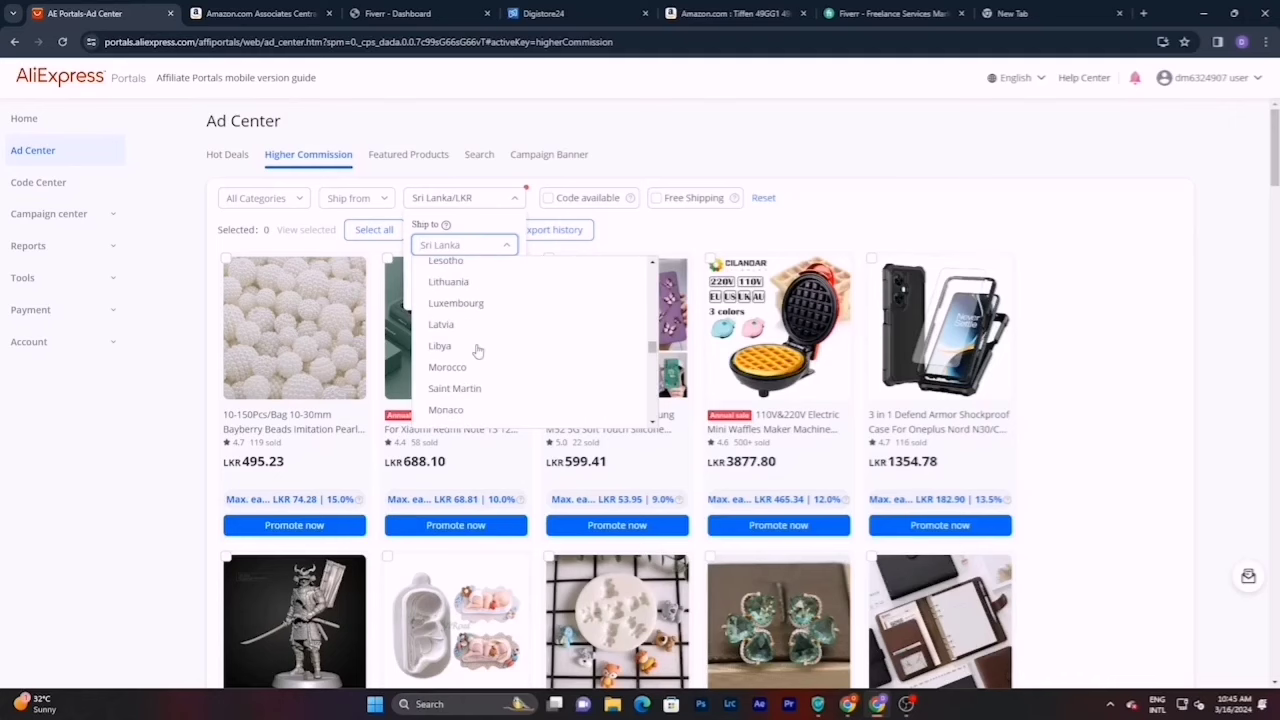
click(620, 177)
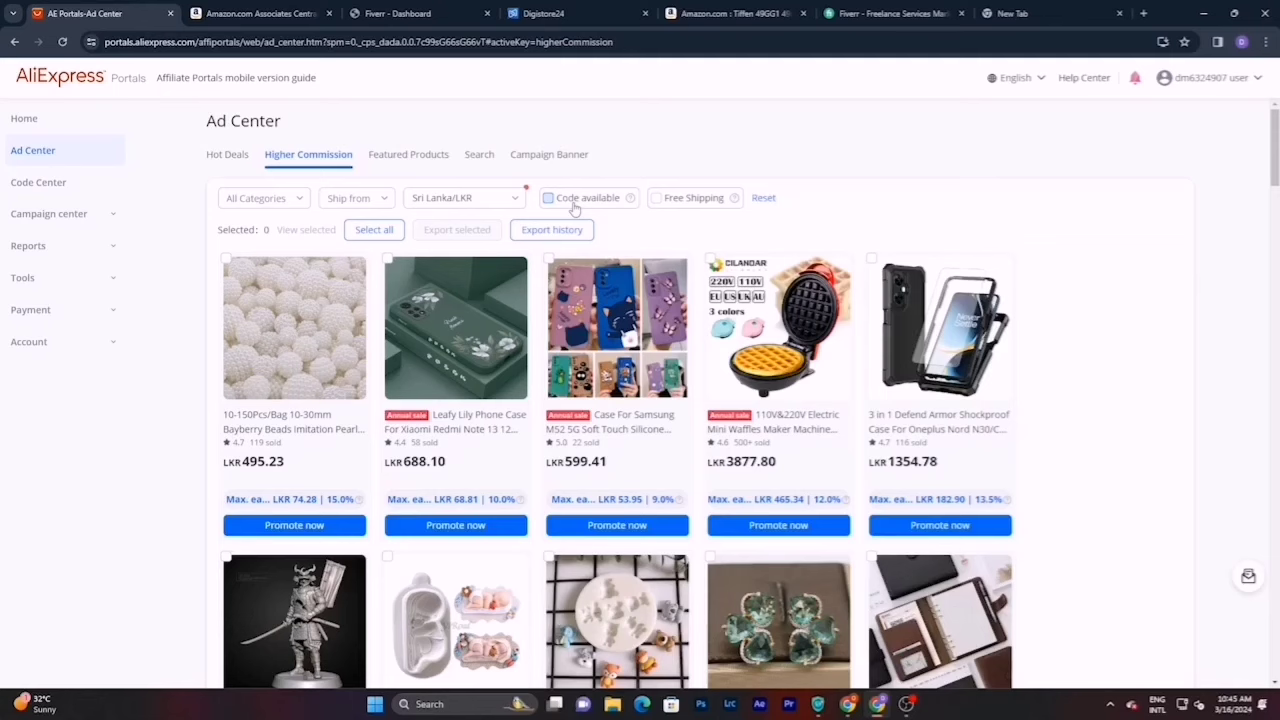
- Filter the Higher Commission products by the Home Appliances category
click(291, 203)
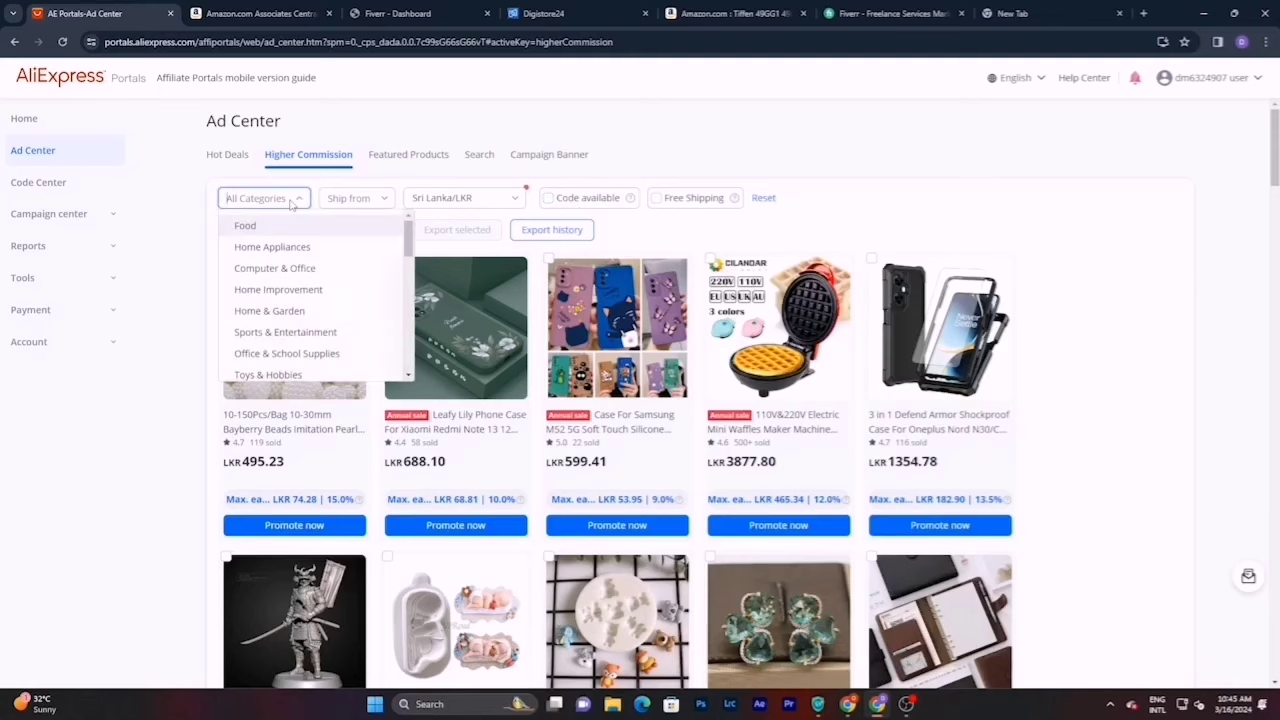
click(269, 252)
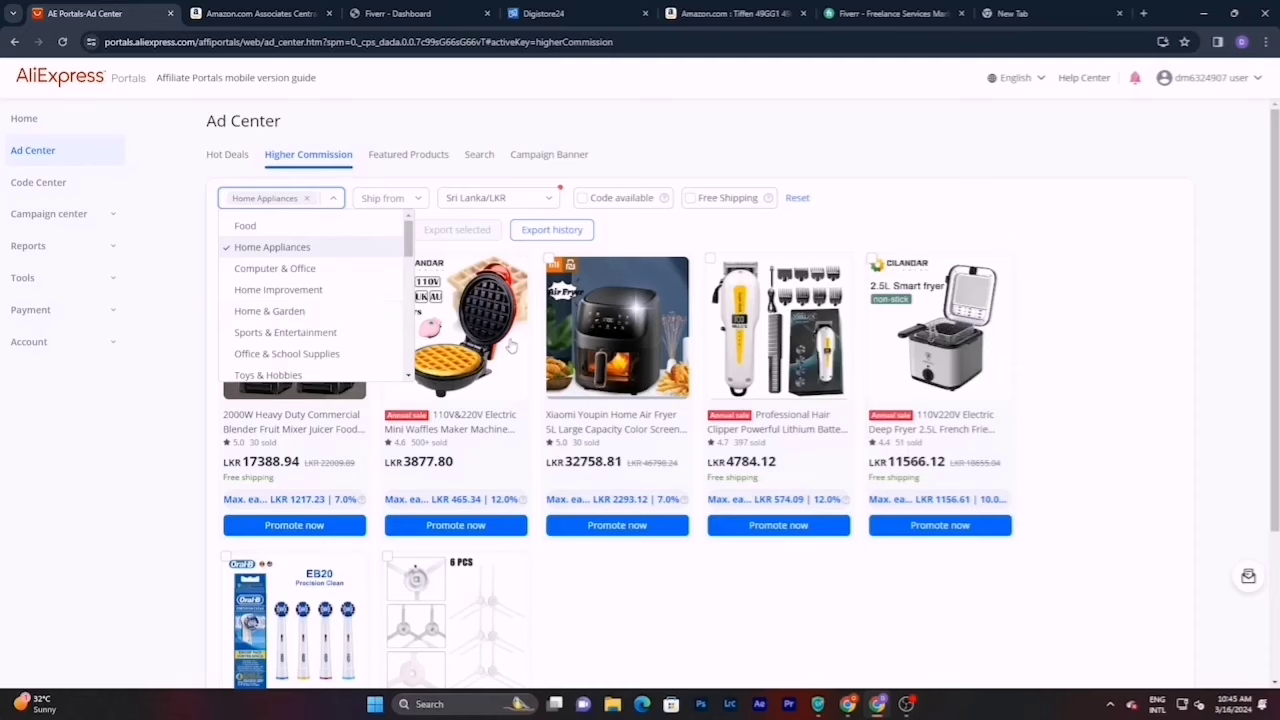
scroll(505, 380, down, 2)
click(568, 485)
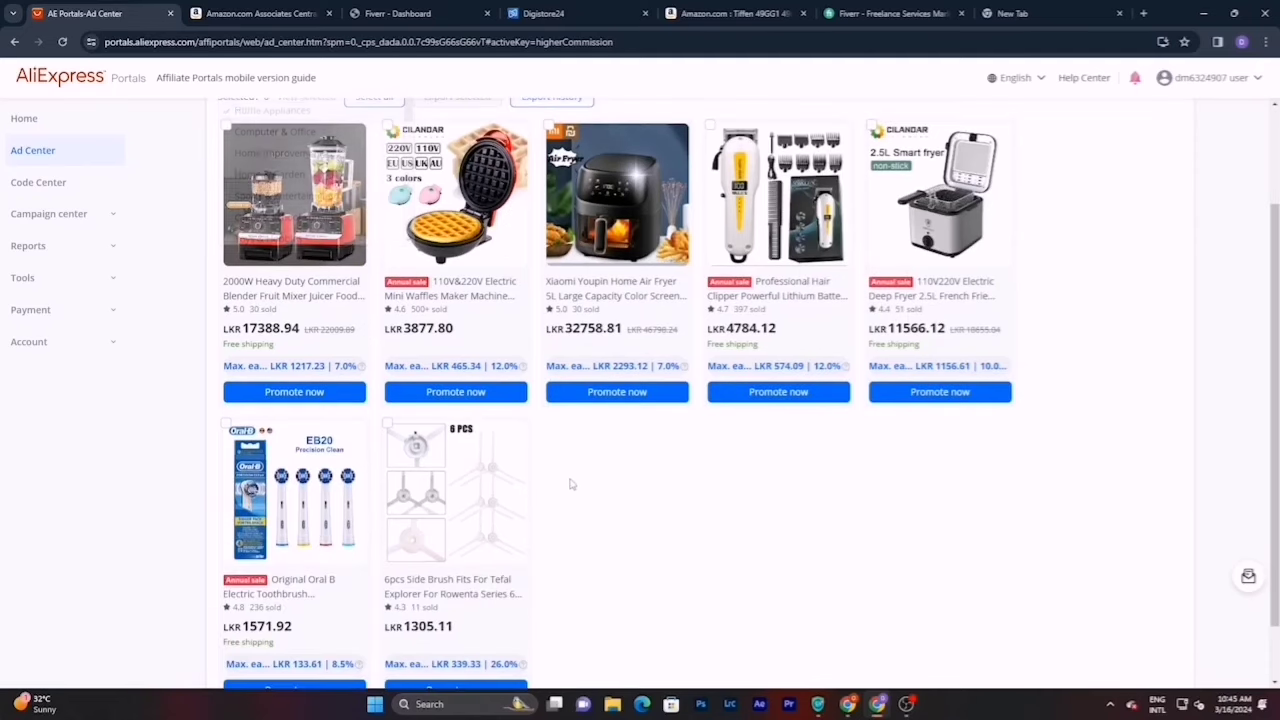
- Check the estimated direct and indirect commissions for the Xiaomi air fryer and the Chinese medicine grinder among the home appliances
scroll(590, 414, down, 1)
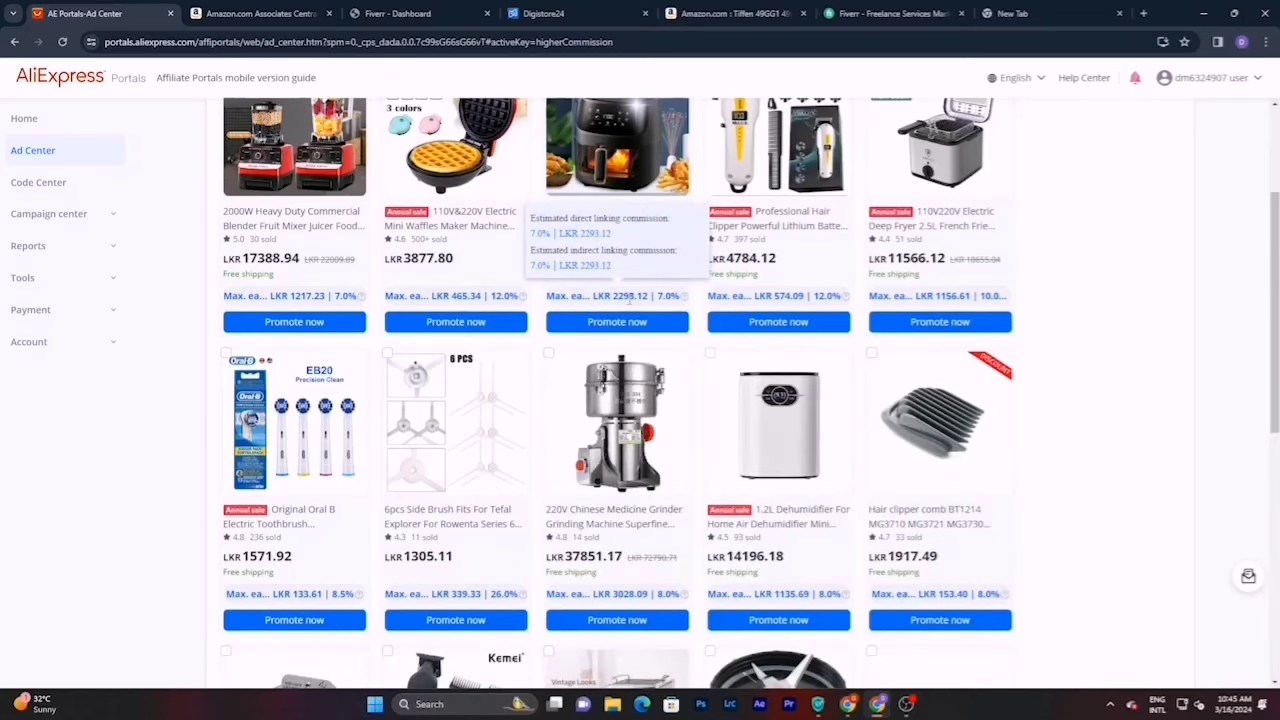
scroll(667, 297, down, 2)
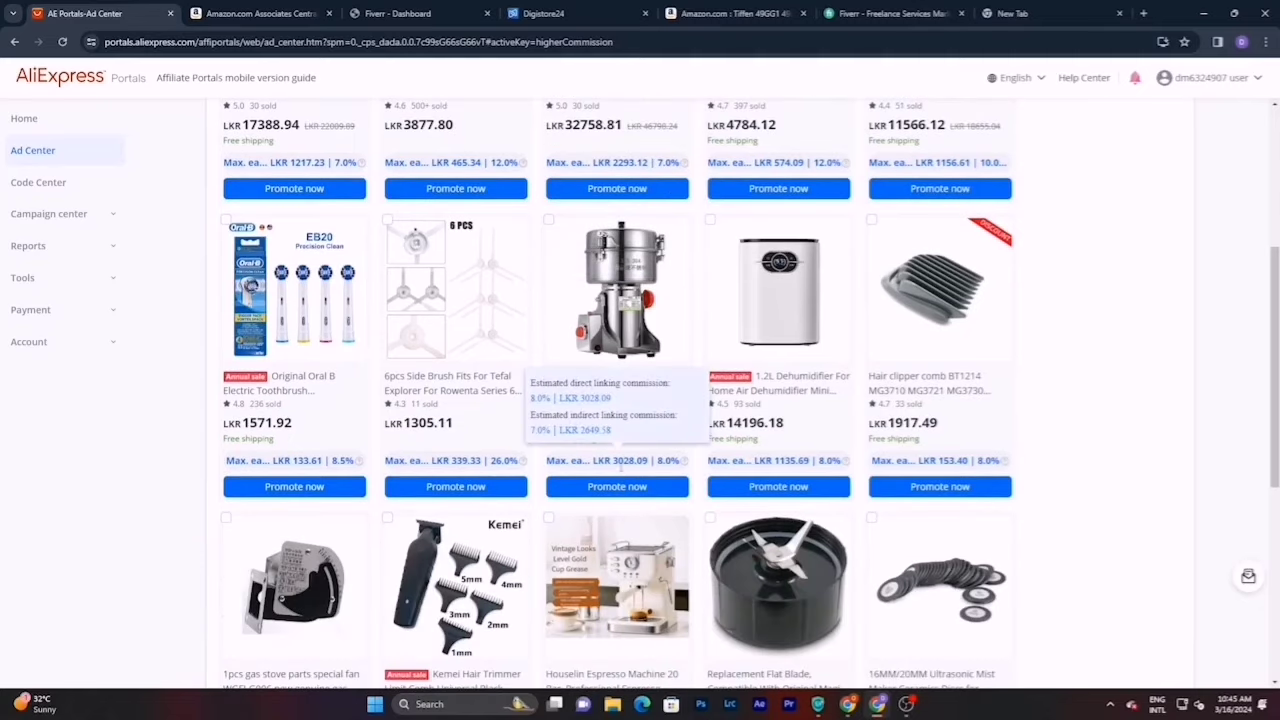
scroll(760, 475, down, 4)
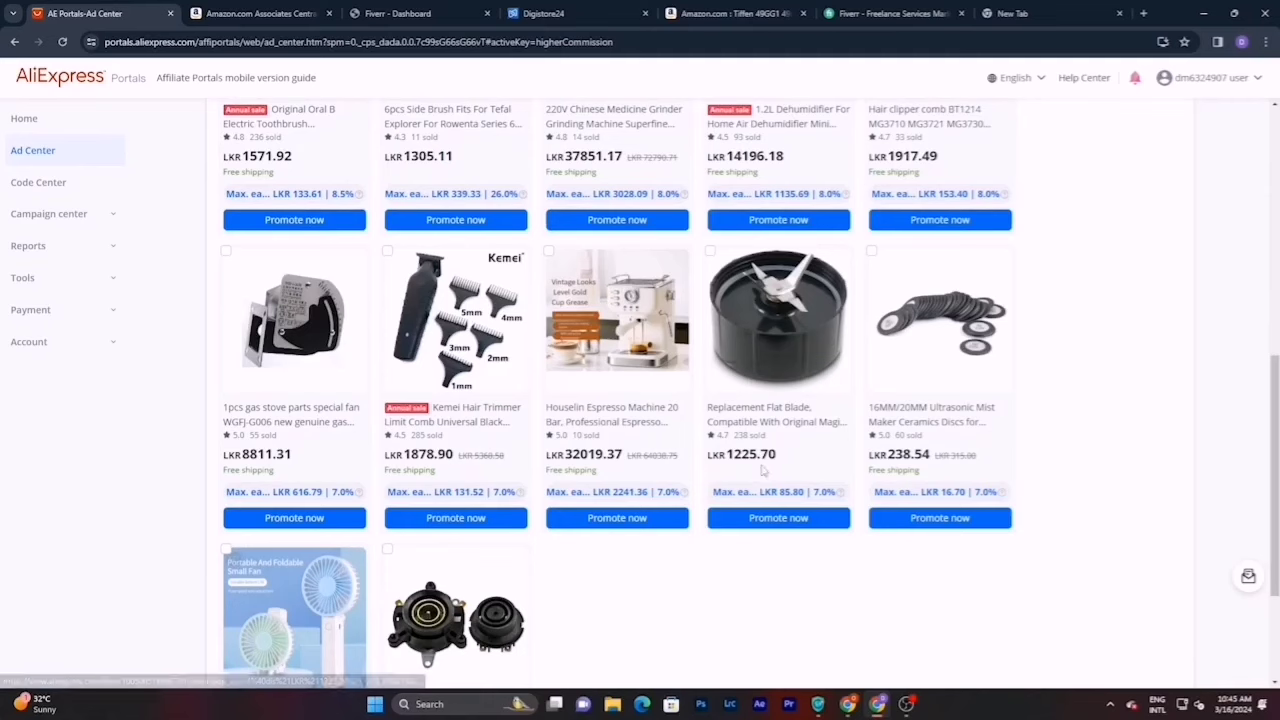
scroll(763, 468, up, 9)
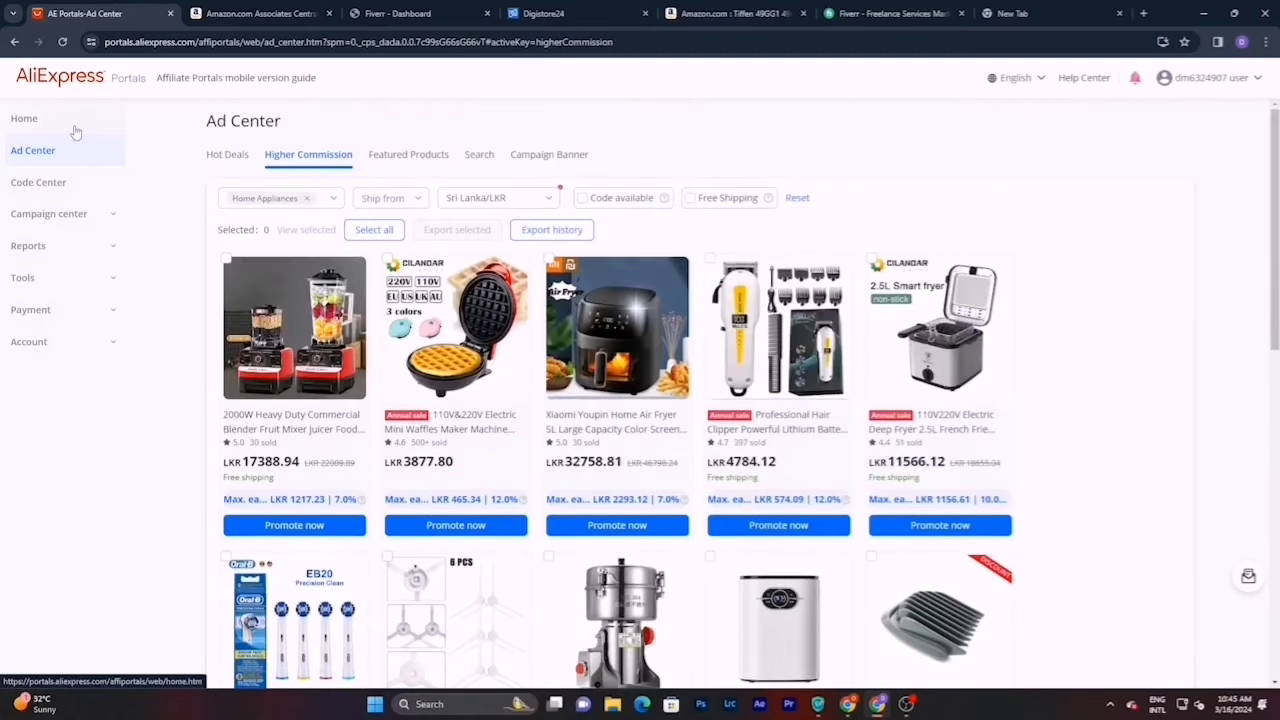
- Look through the other product categories available for filtering the Higher Commission list
click(287, 199)
scroll(285, 310, down, 3)
scroll(287, 318, down, 3)
scroll(293, 295, up, 8)
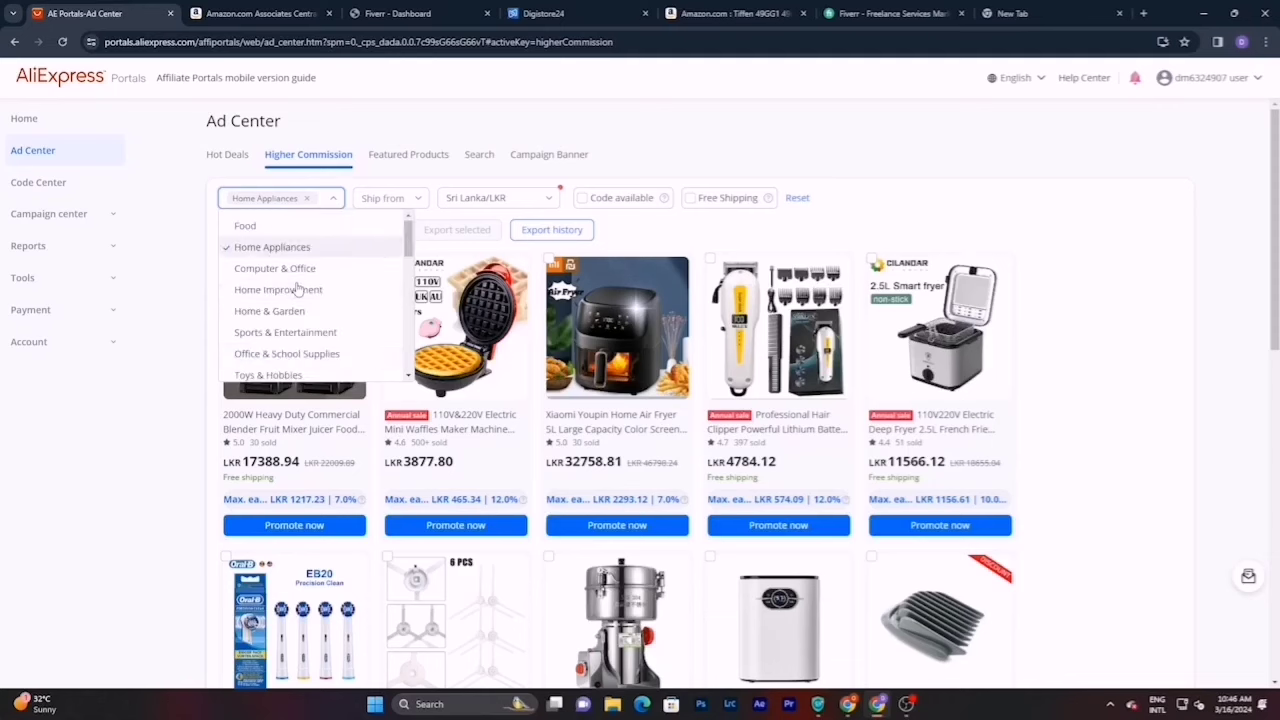
- View the Featured Products list and the Ad Center's product search page
click(416, 158)
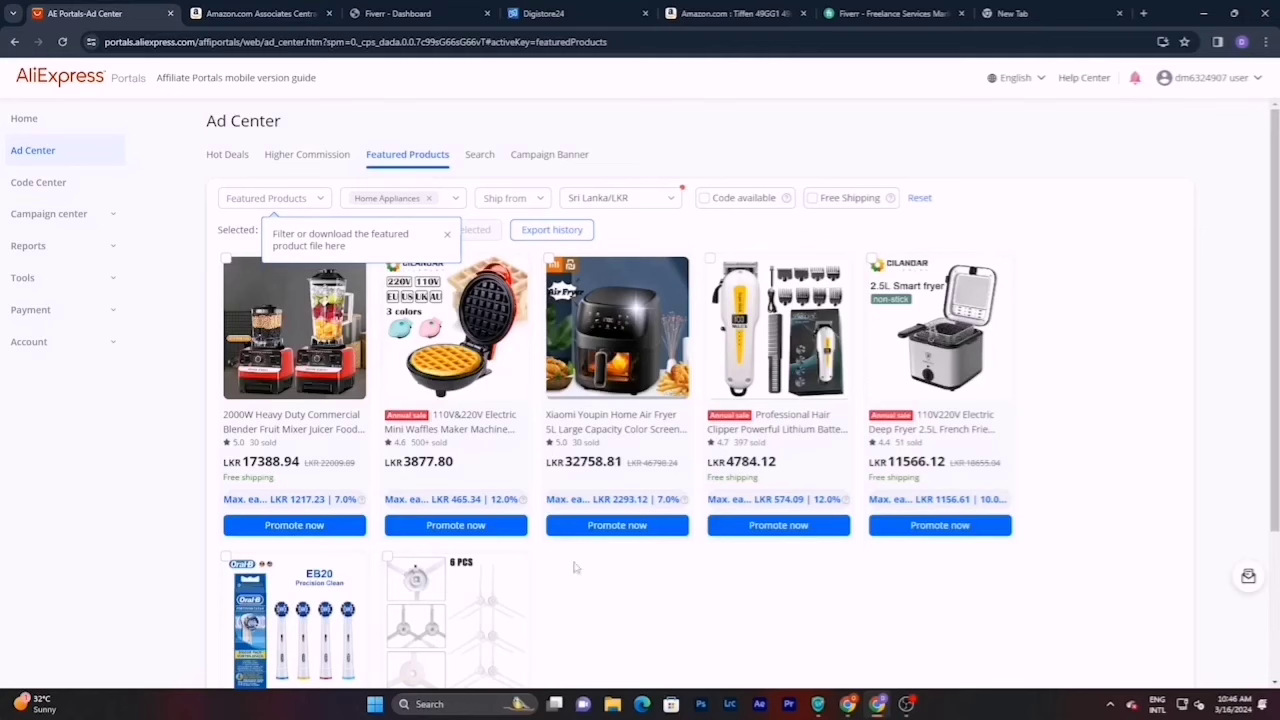
click(487, 160)
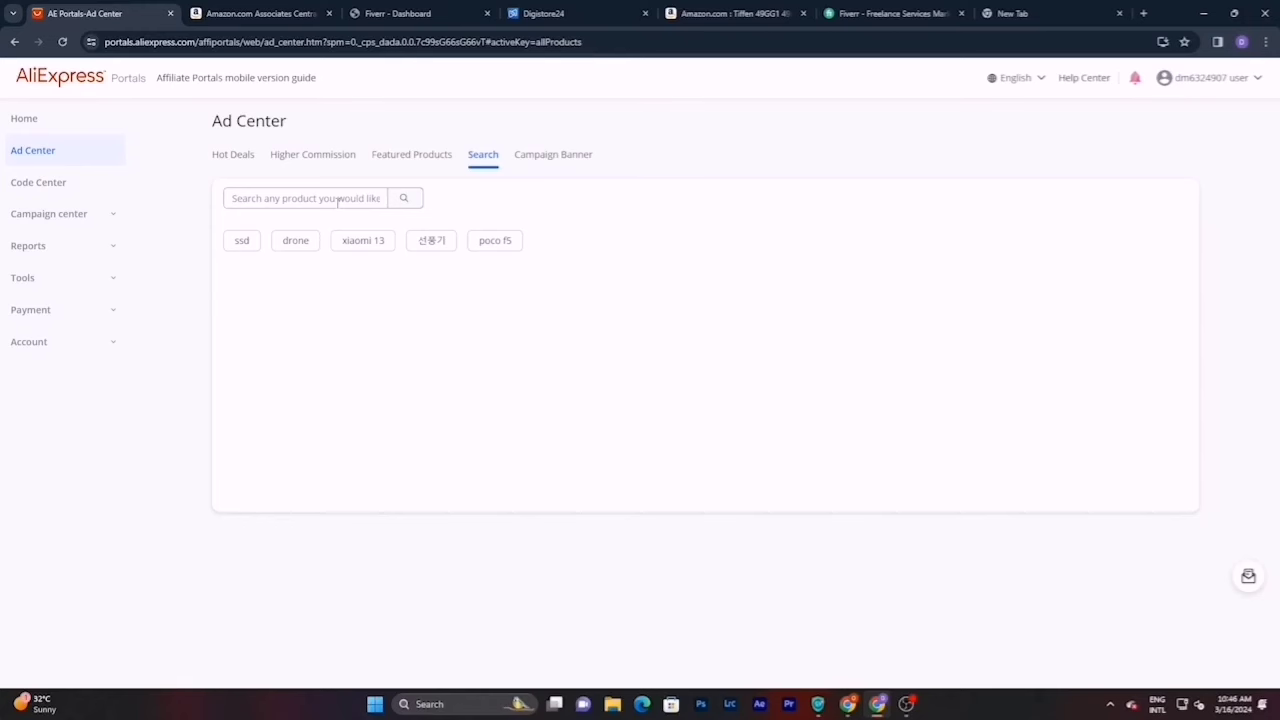
- Show the campaign banners and examine the listed events, their ship-to countries and promotion periods
click(555, 160)
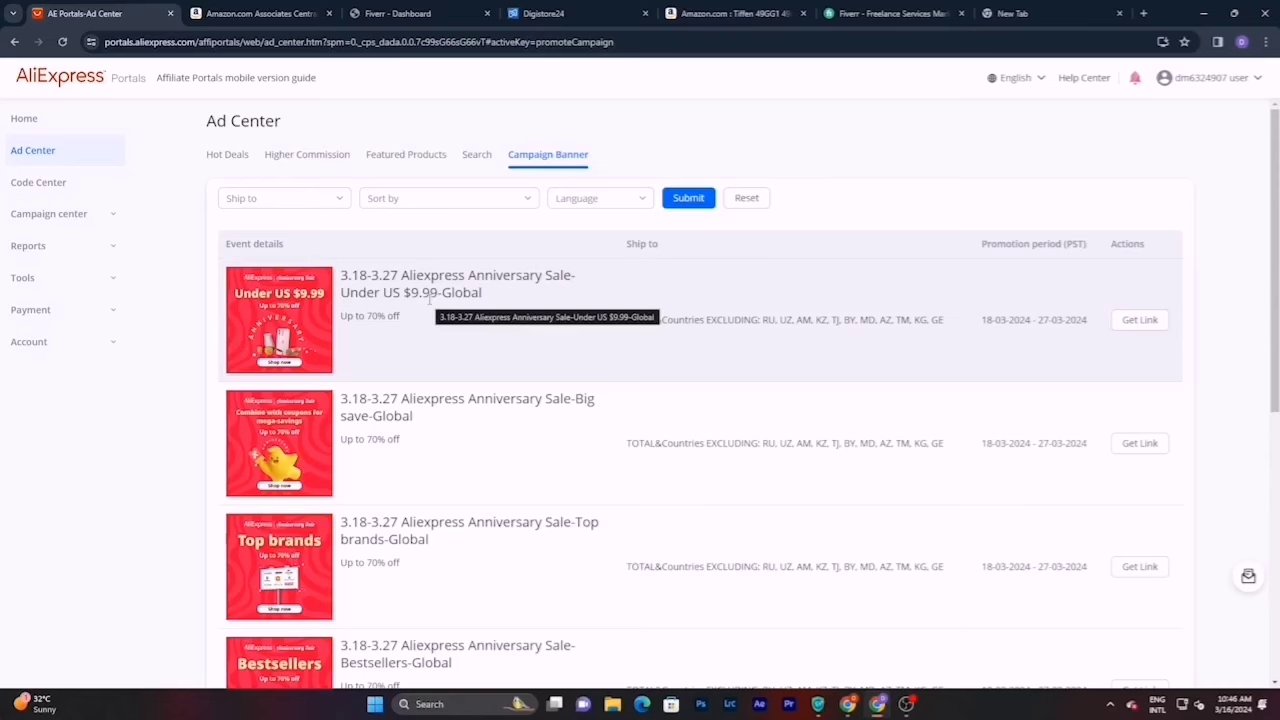
scroll(430, 300, down, 1)
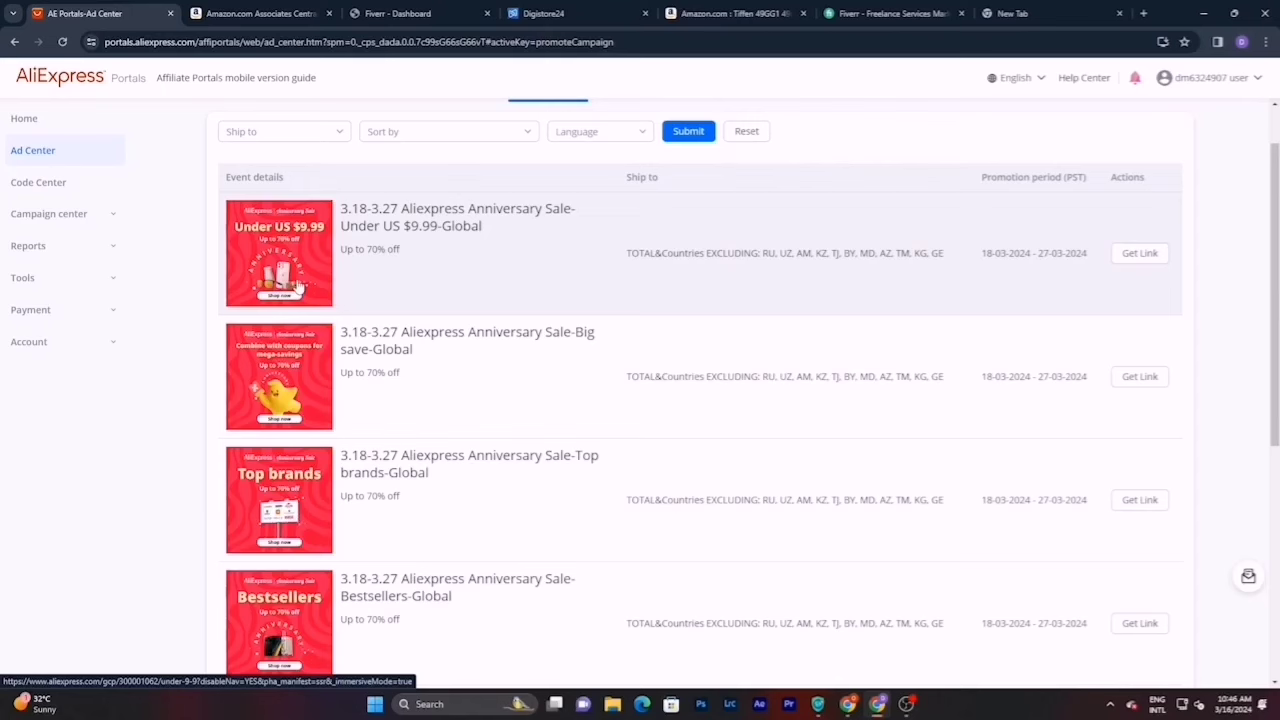
scroll(298, 290, down, 2)
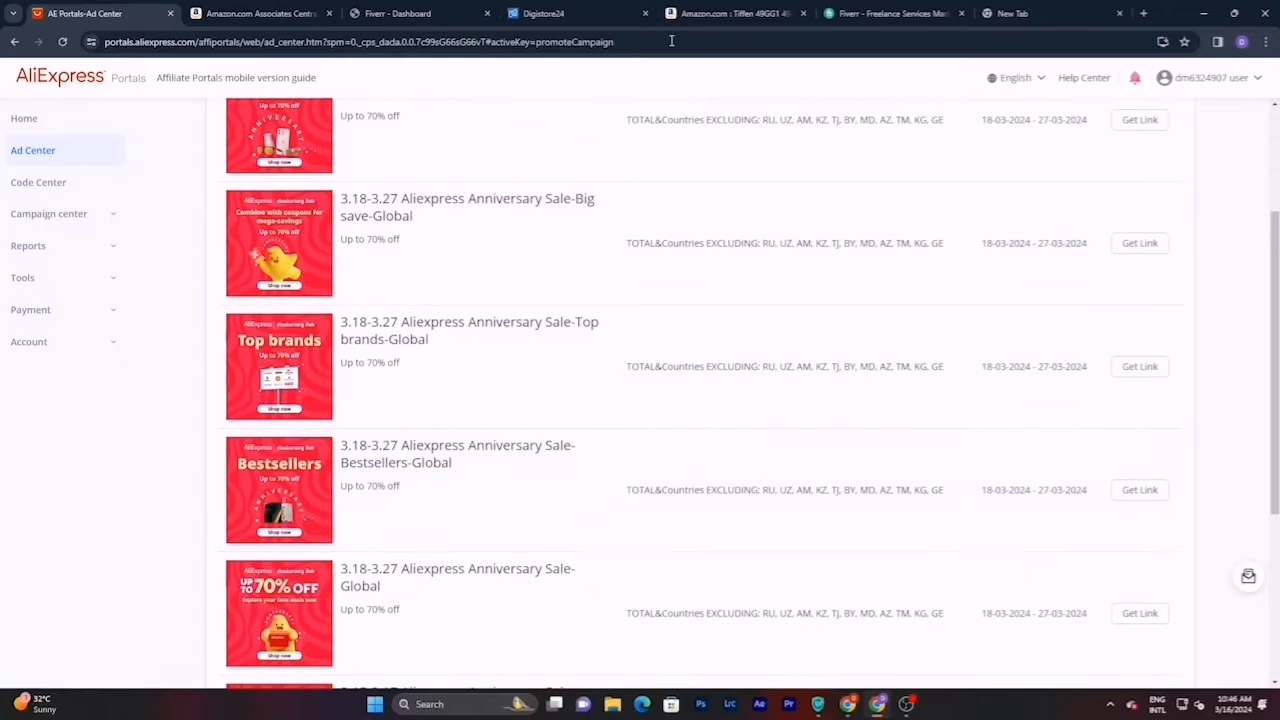
scroll(565, 489, down, 3)
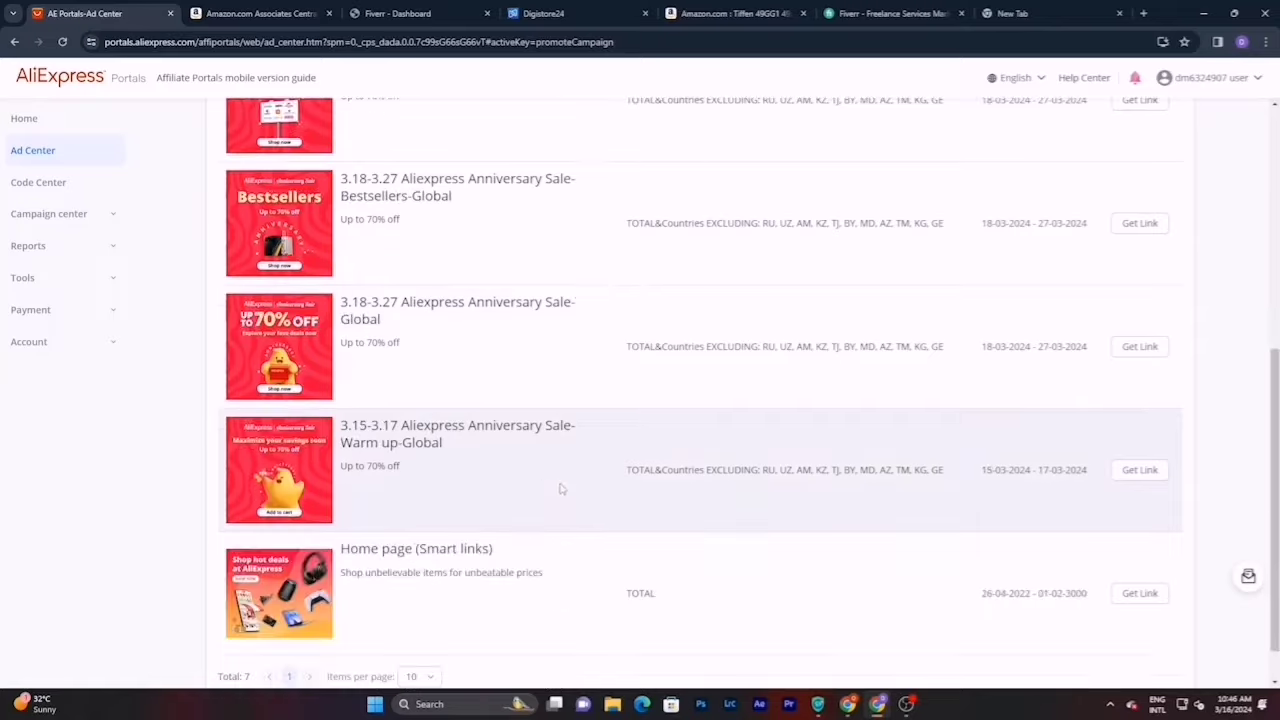
scroll(769, 406, up, 5)
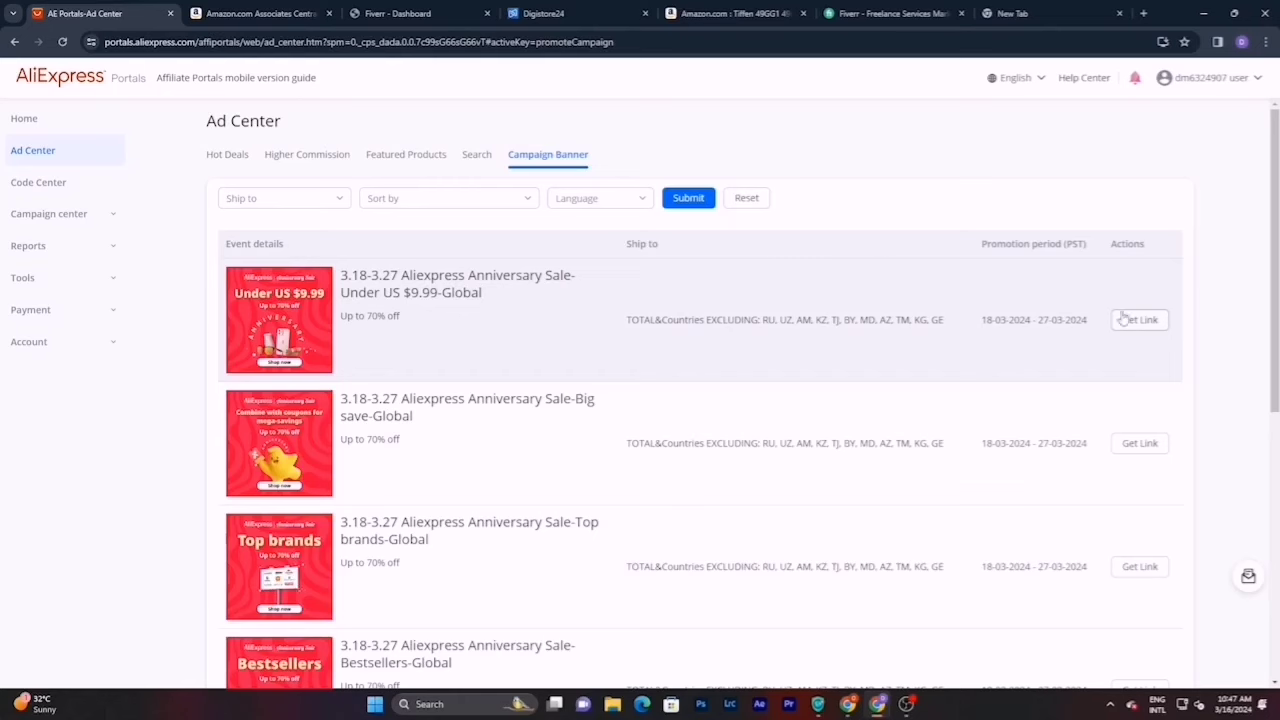
- View the promo items for the bayberry beads and the Leafy Lily phone case in the Higher Commission list, closing each one
click(289, 154)
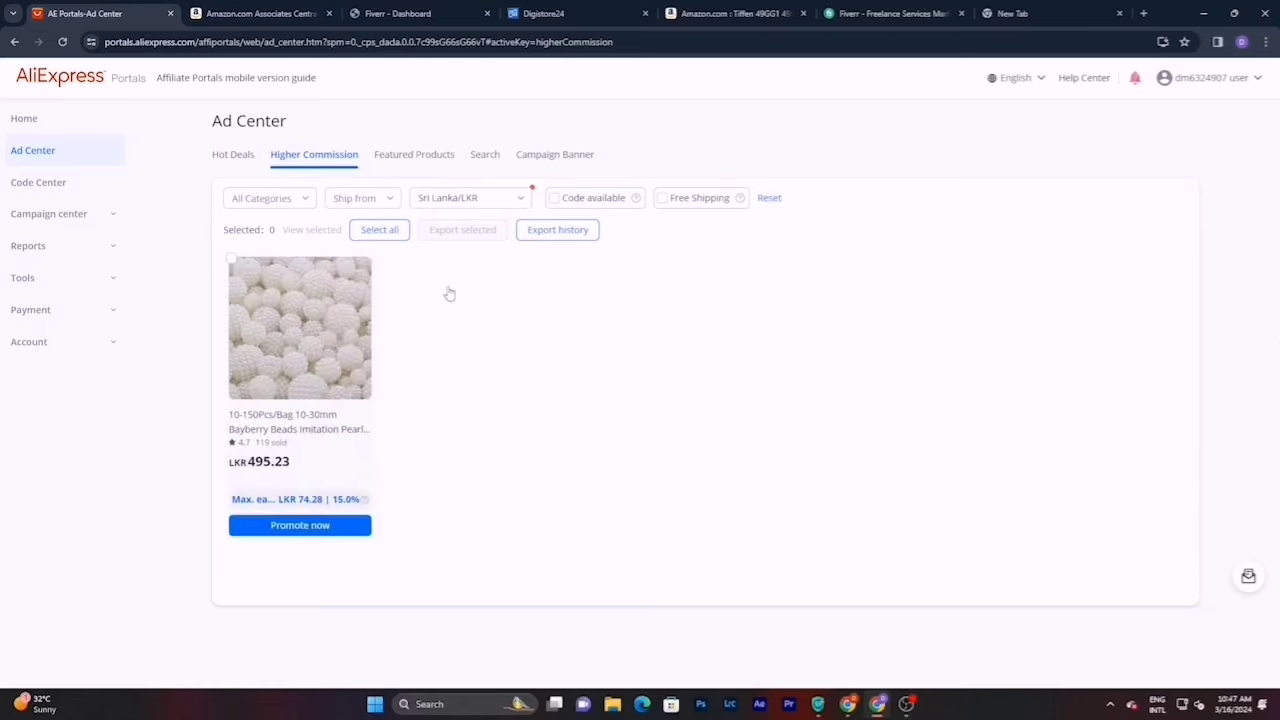
click(285, 528)
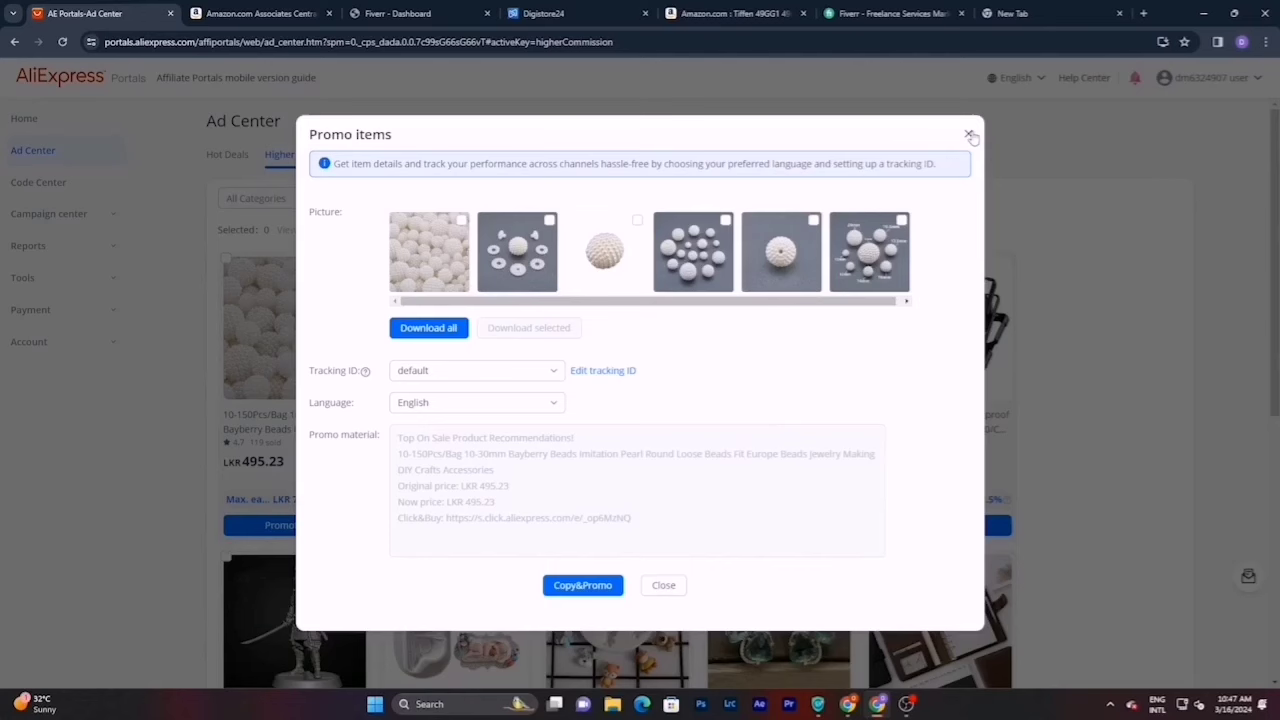
key(ctrl+a)
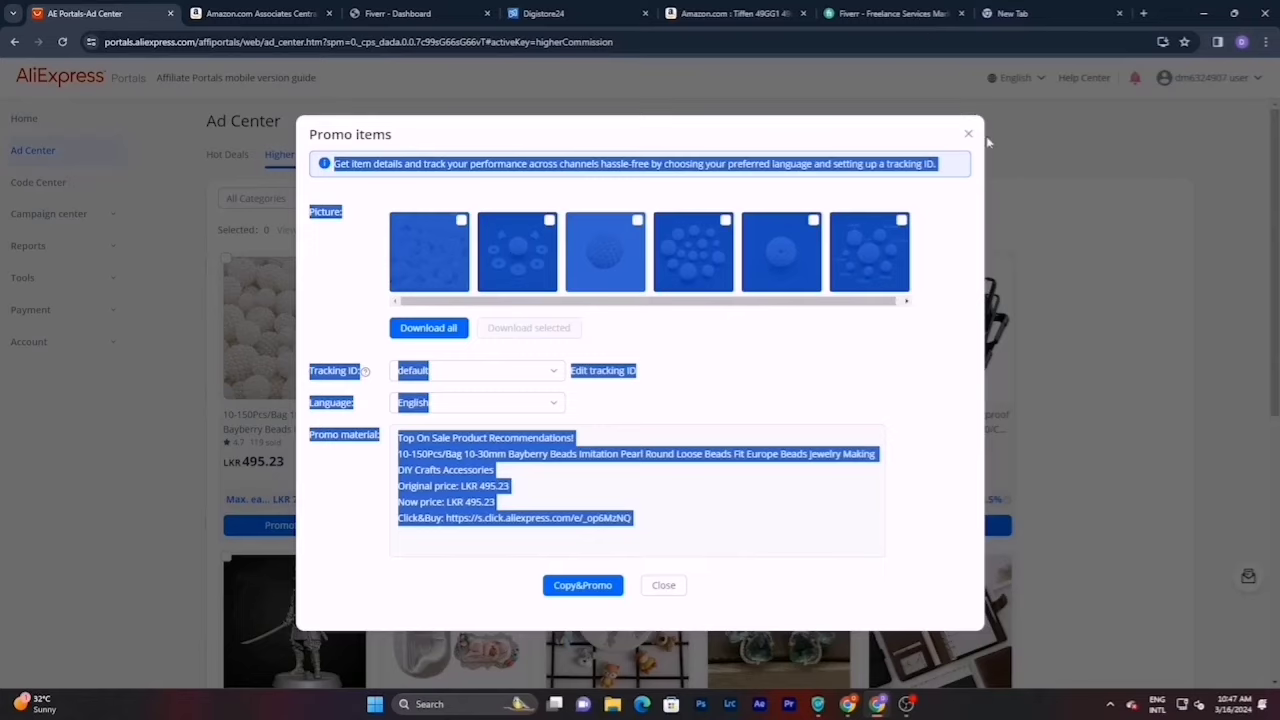
click(968, 133)
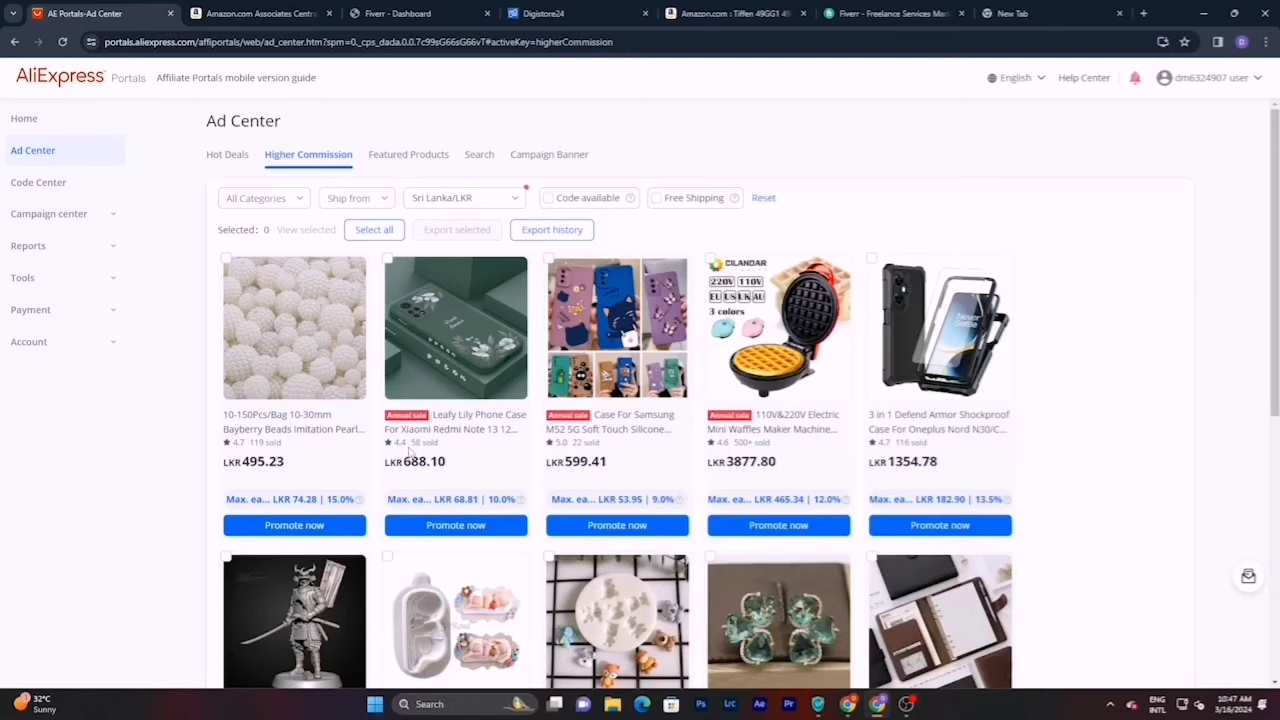
click(427, 525)
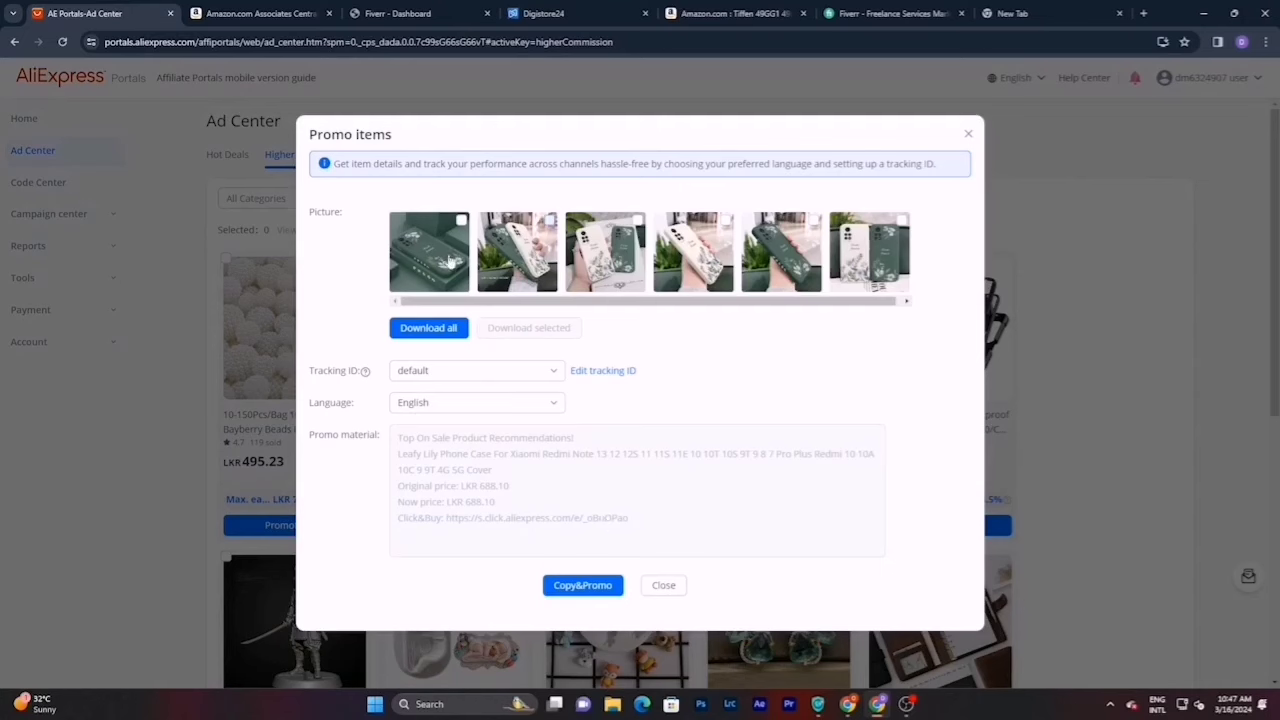
click(969, 134)
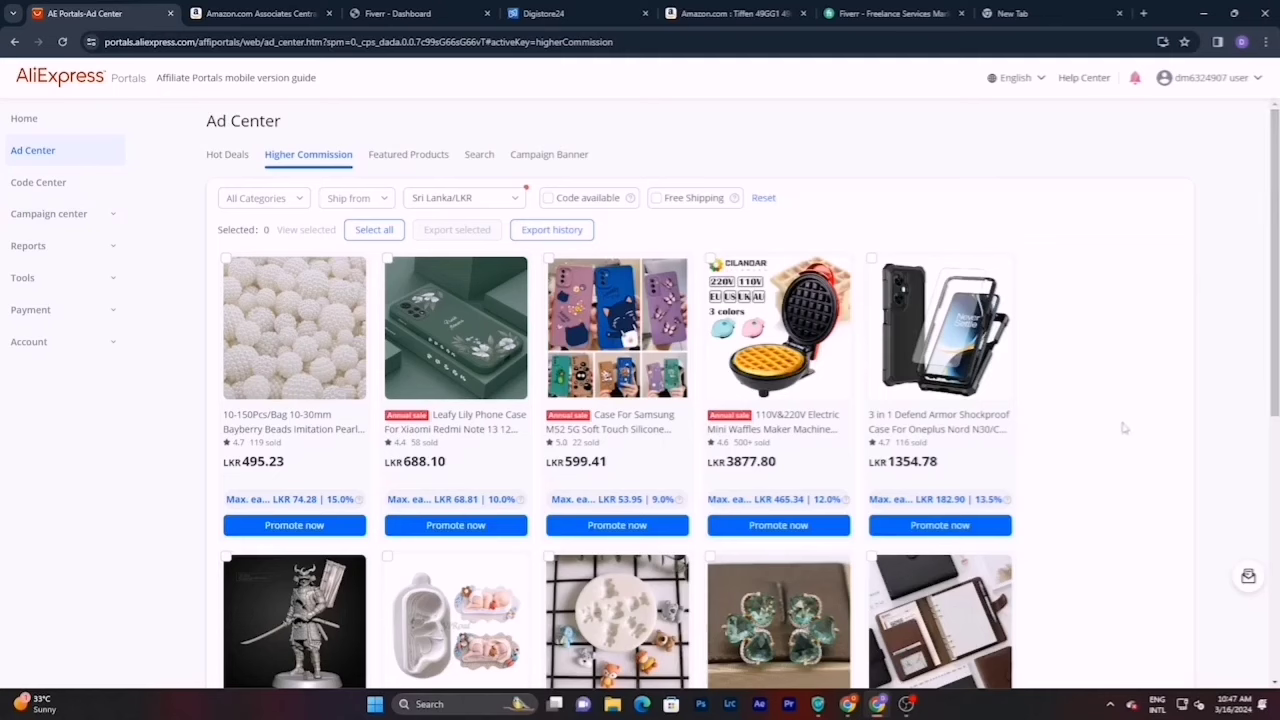
- View the Link Generator page and return to the Ad Center with its list of tools expanded
click(72, 283)
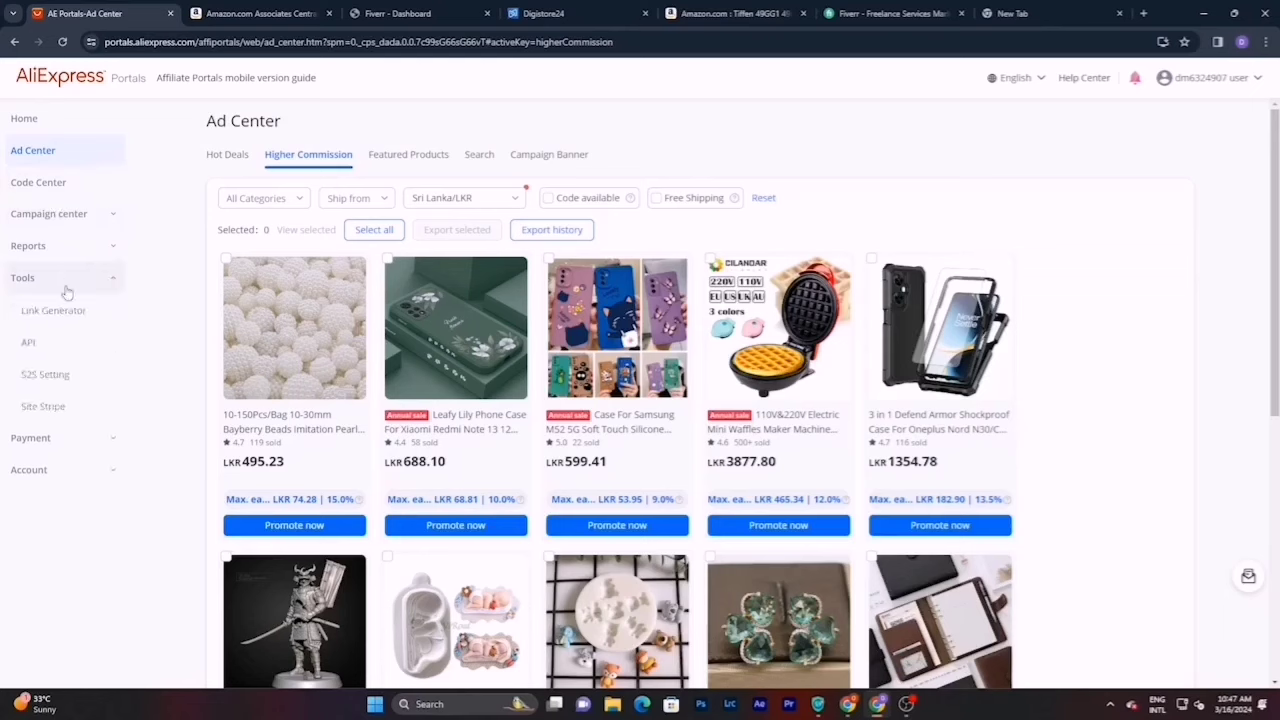
click(54, 311)
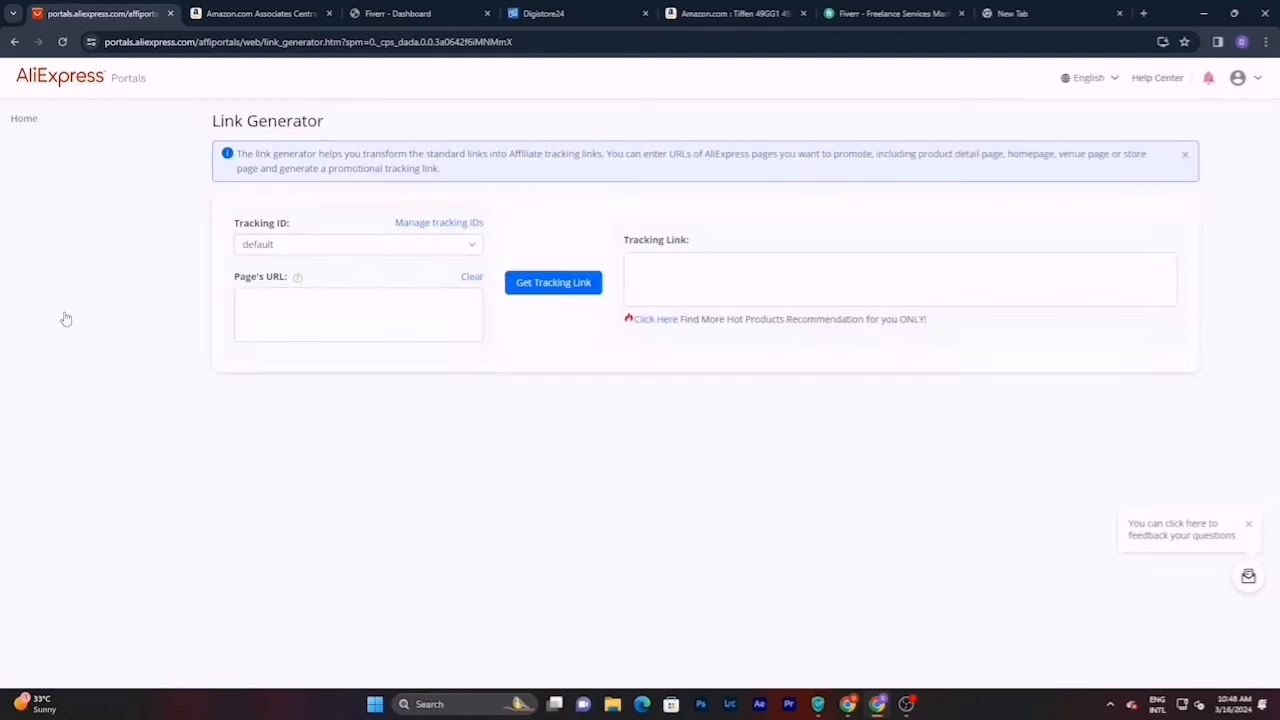
click(14, 41)
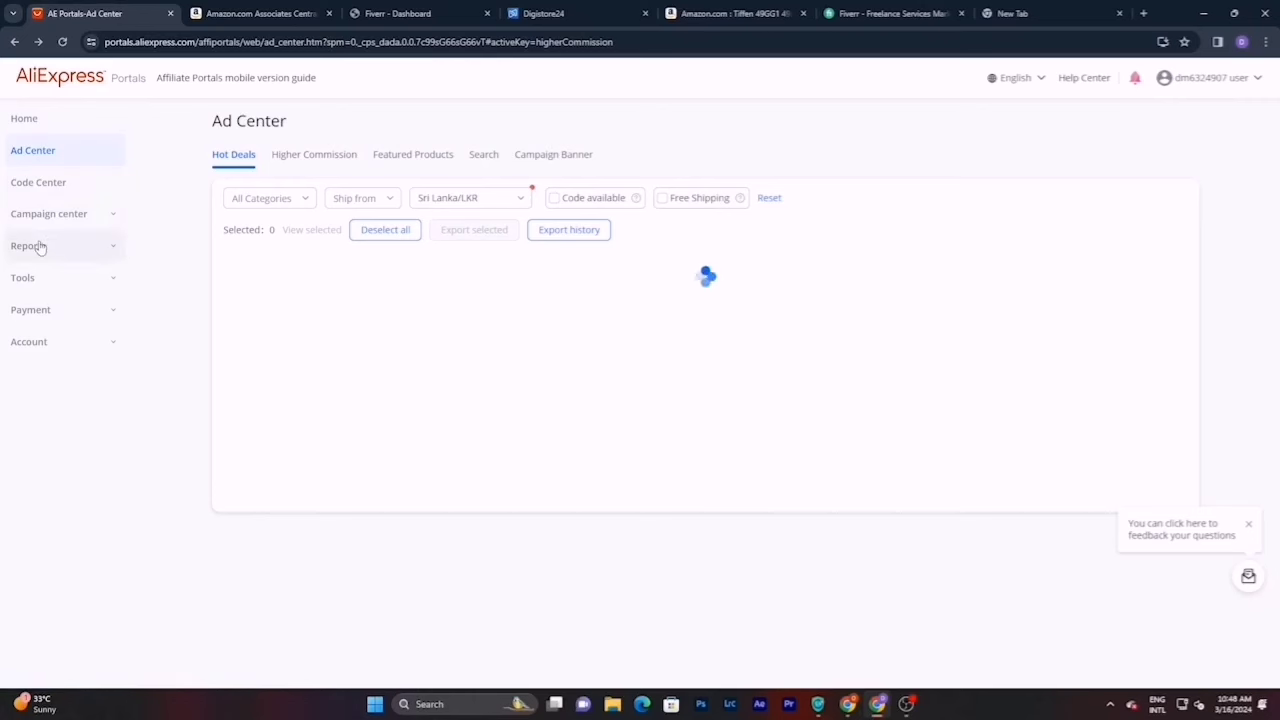
click(106, 282)
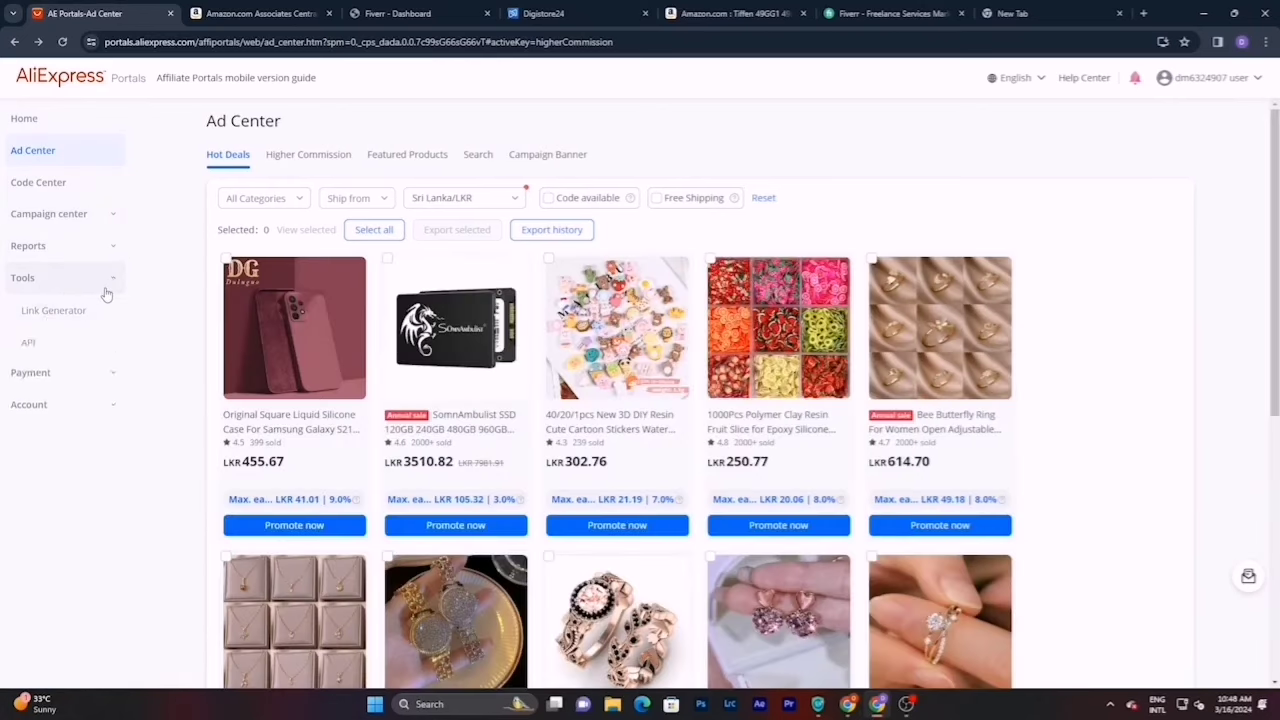
- Open the Link Generator, and in the empty browser tab search Google for AliExpress and go to the AliExpress store site
click(63, 320)
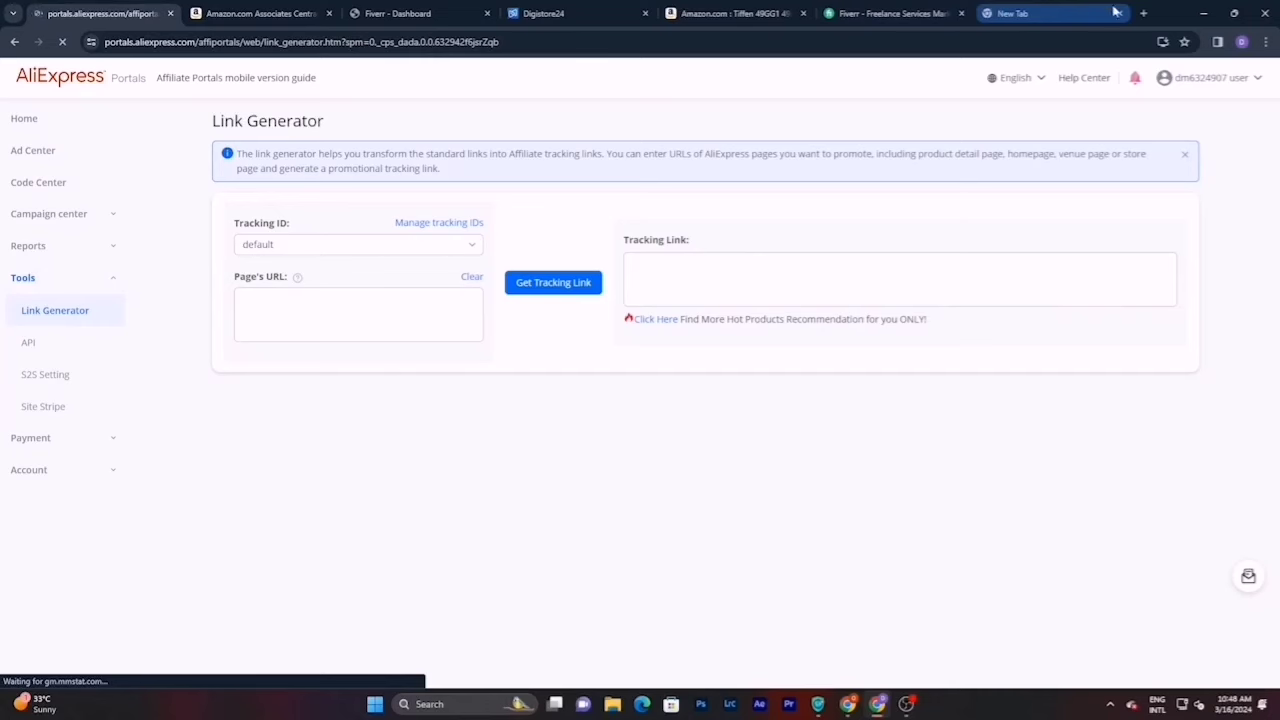
click(1074, 20)
click(551, 264)
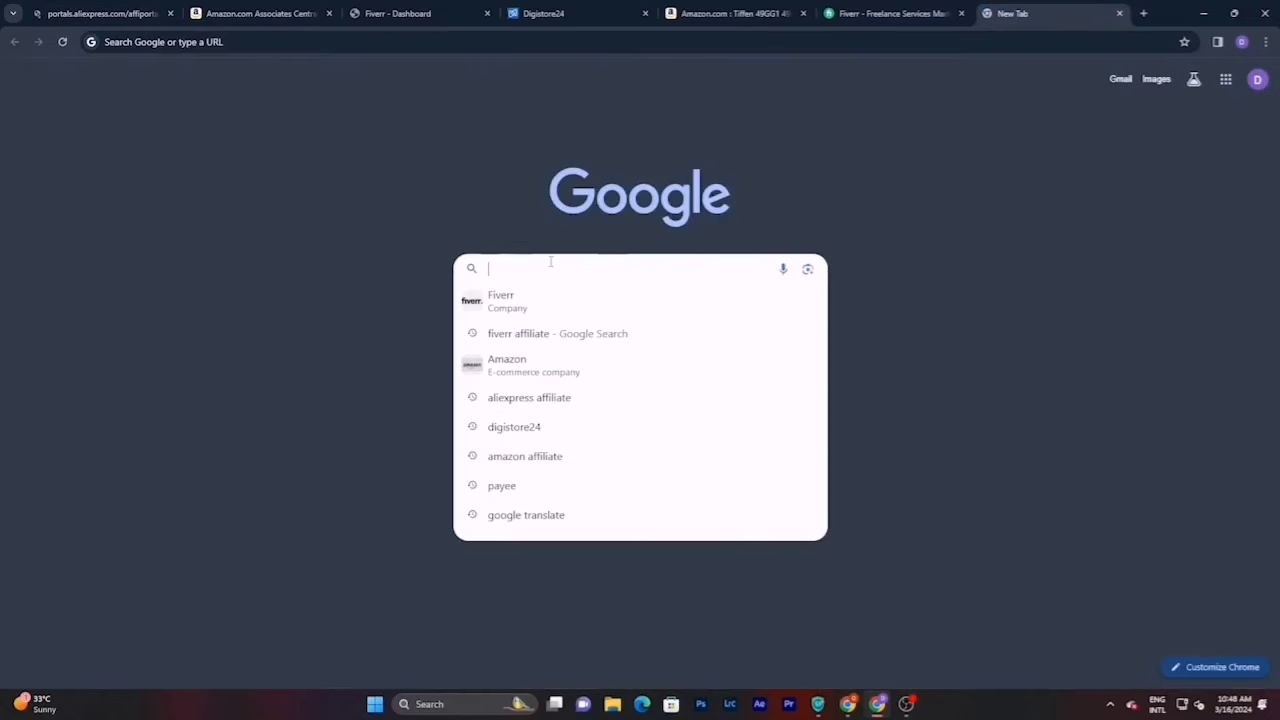
text(ali)
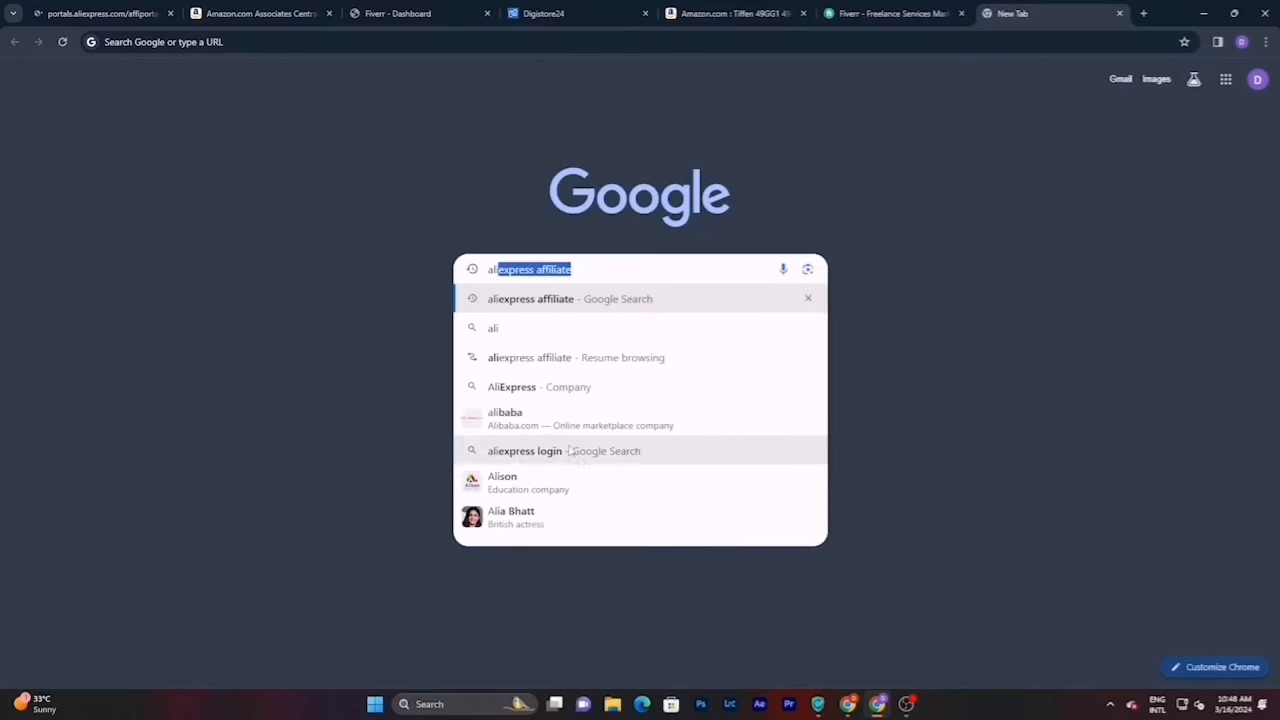
click(533, 390)
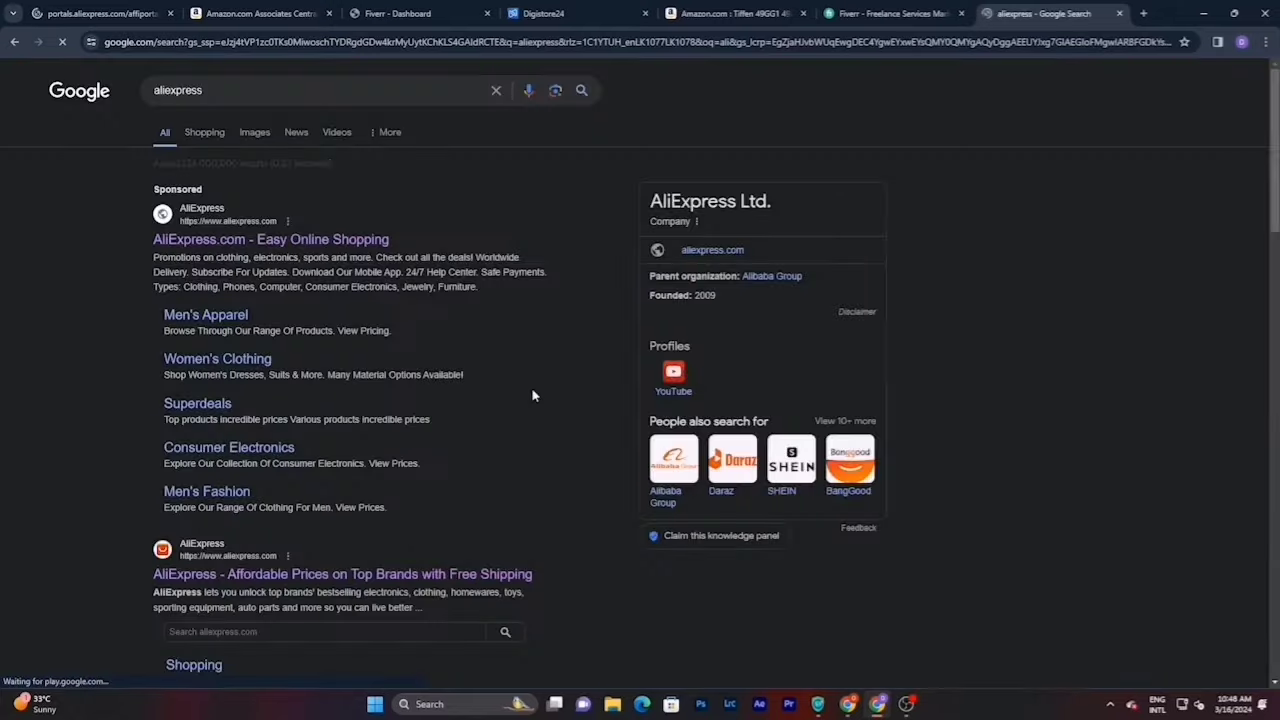
click(249, 240)
- Show the store's suggested "iphone case" results and open the first Original Apple Magsafe Liquid Silicone case
mouse_move(1022, 90)
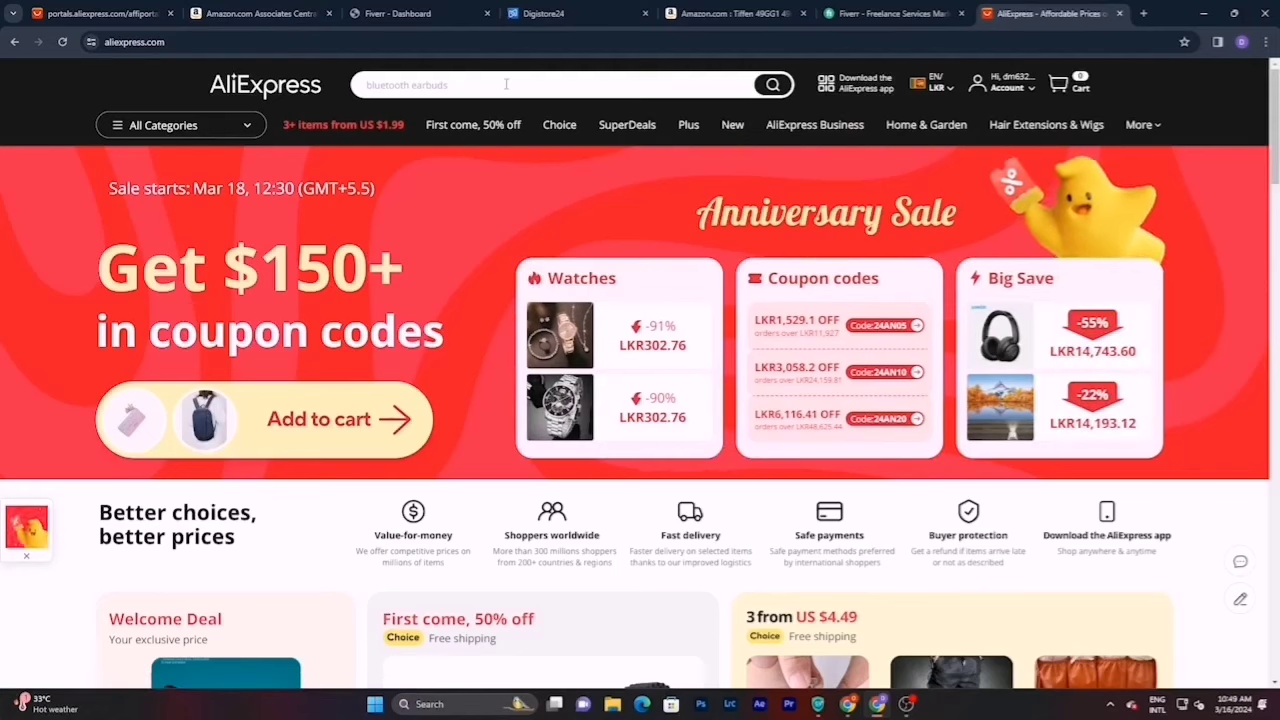
click(506, 84)
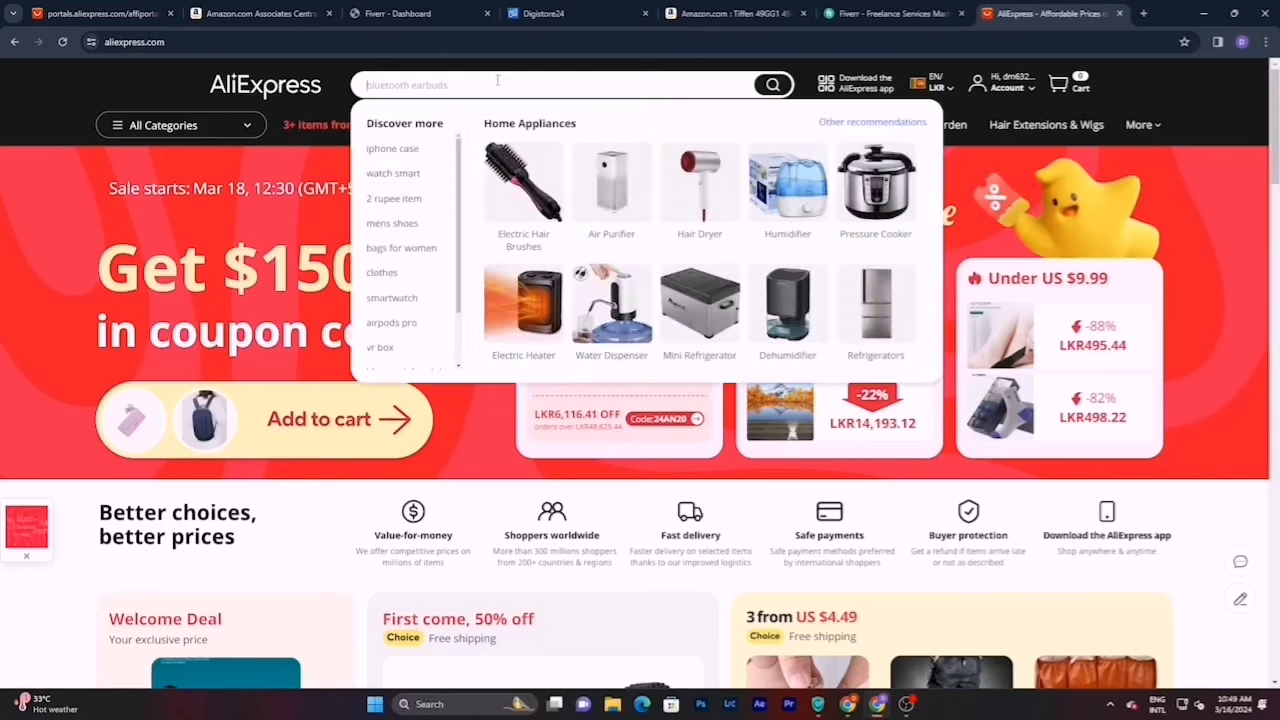
click(390, 149)
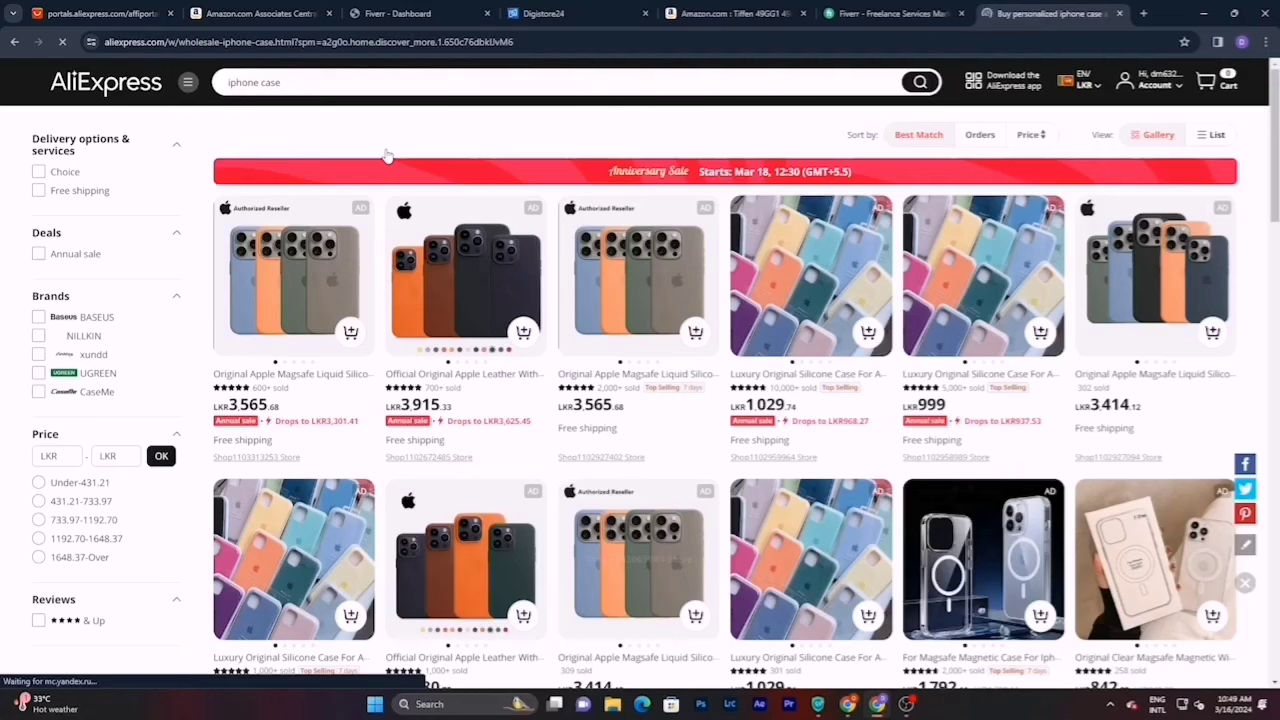
click(283, 305)
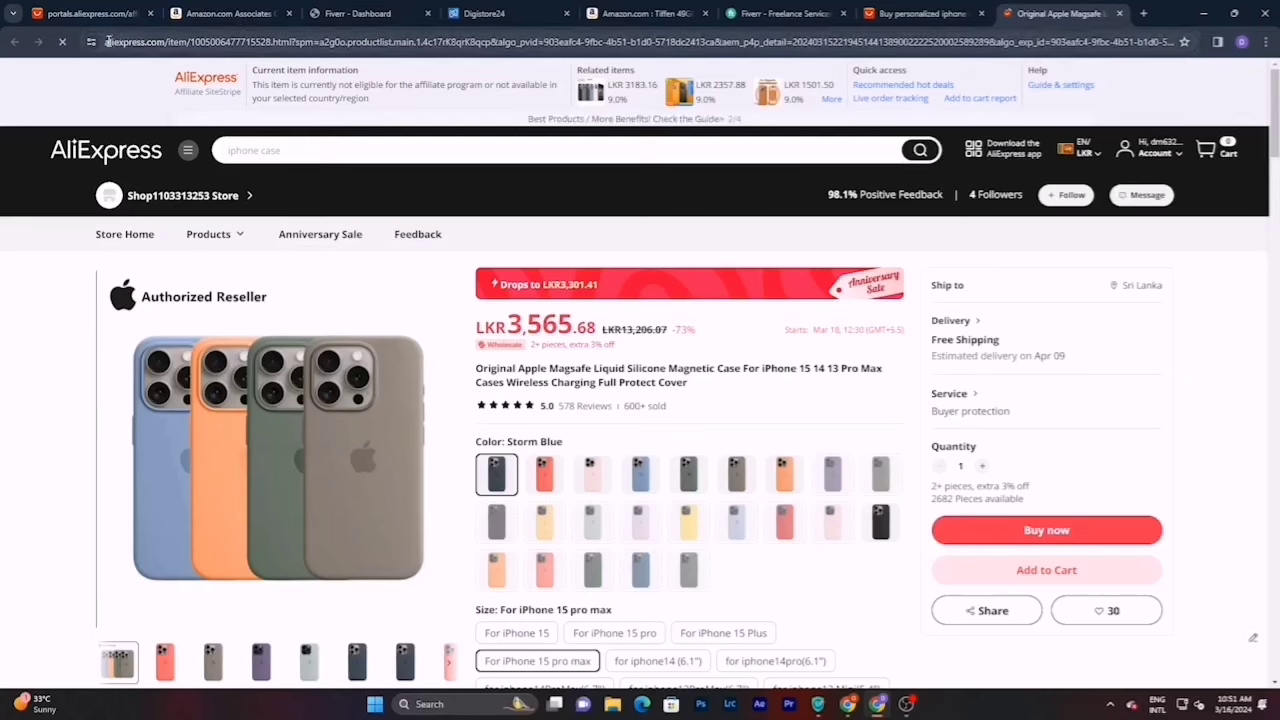
- Copy the full URL of the Apple Magsafe silicone case's product page
drag(105, 42, 1125, 52)
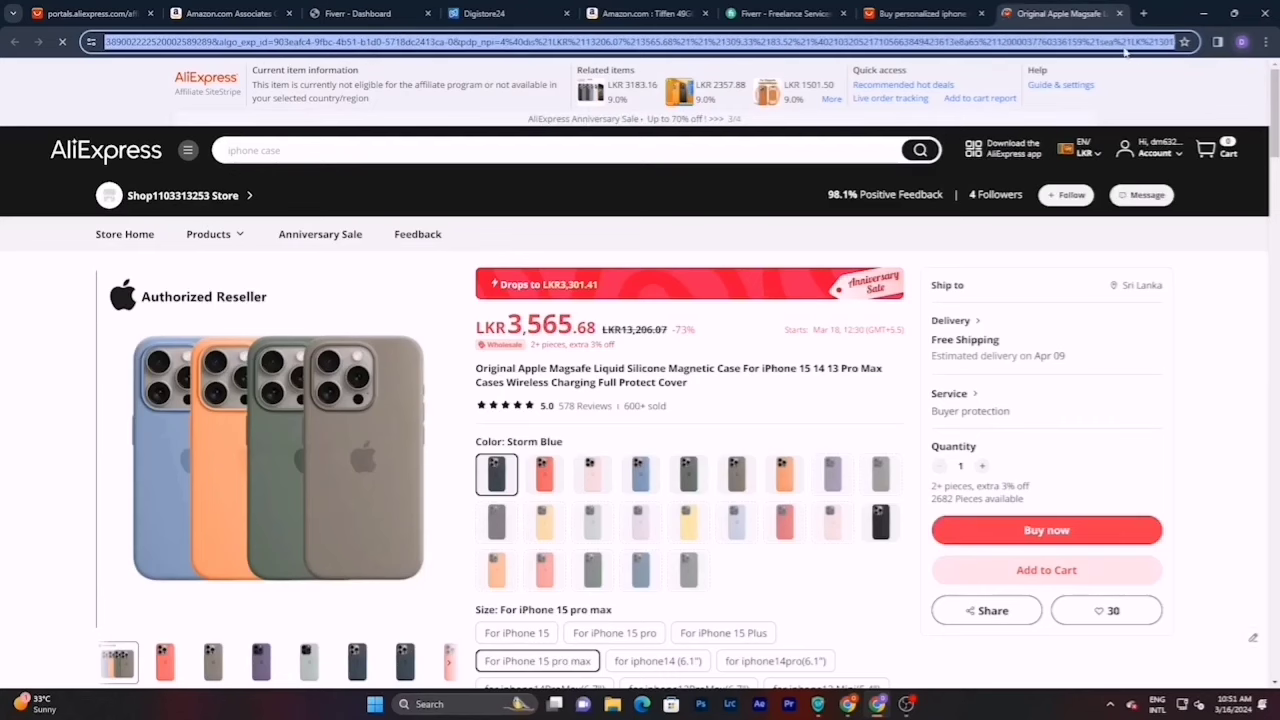
right_click(645, 42)
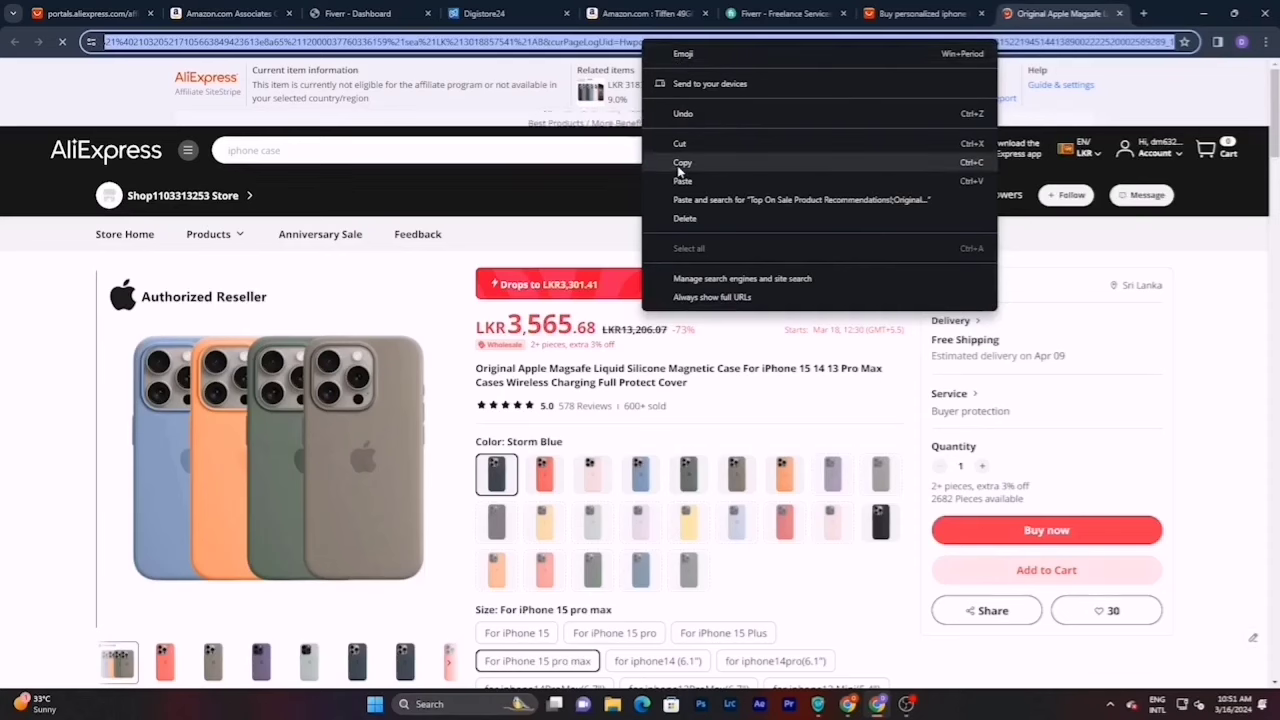
click(676, 165)
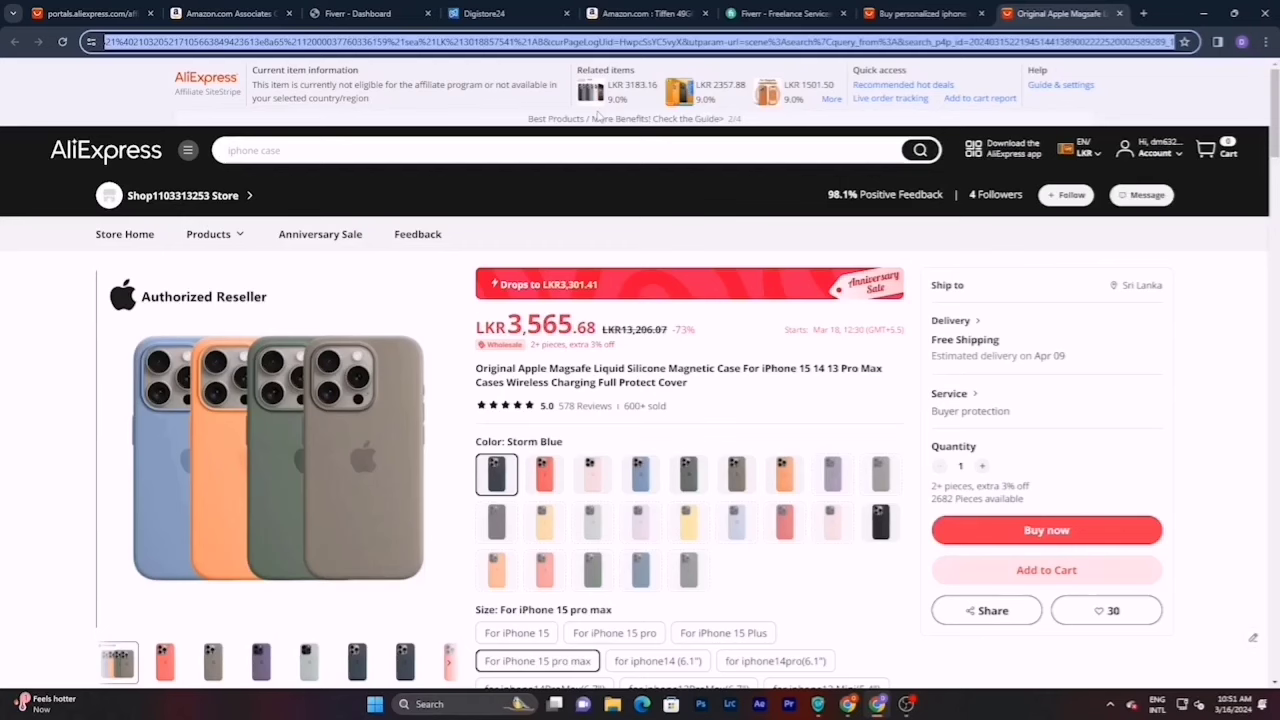
right_click(886, 46)
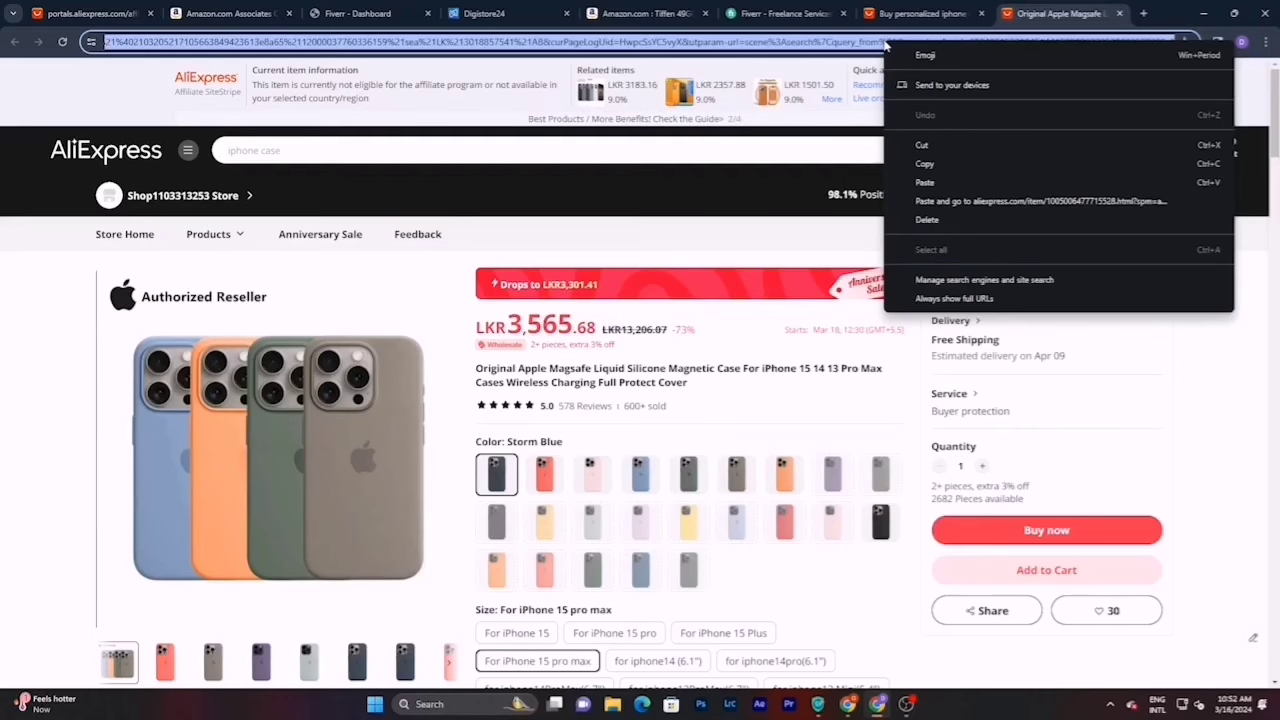
click(1145, 14)
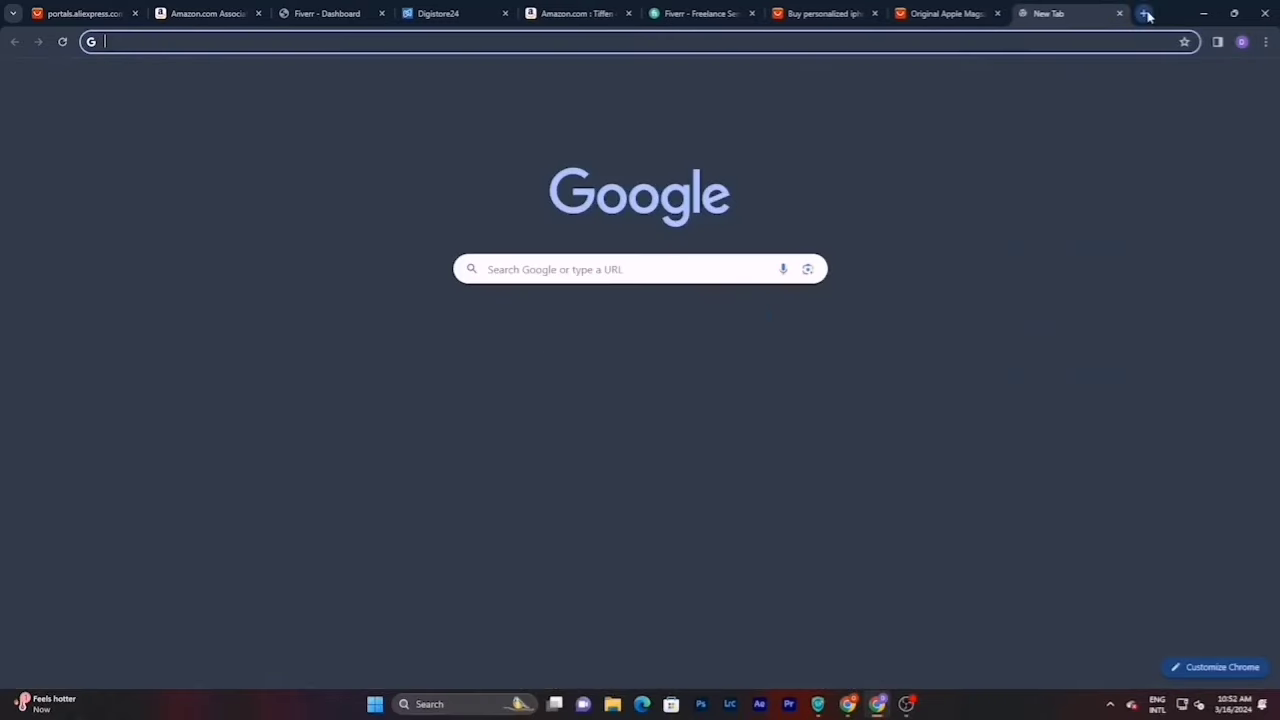
click(521, 271)
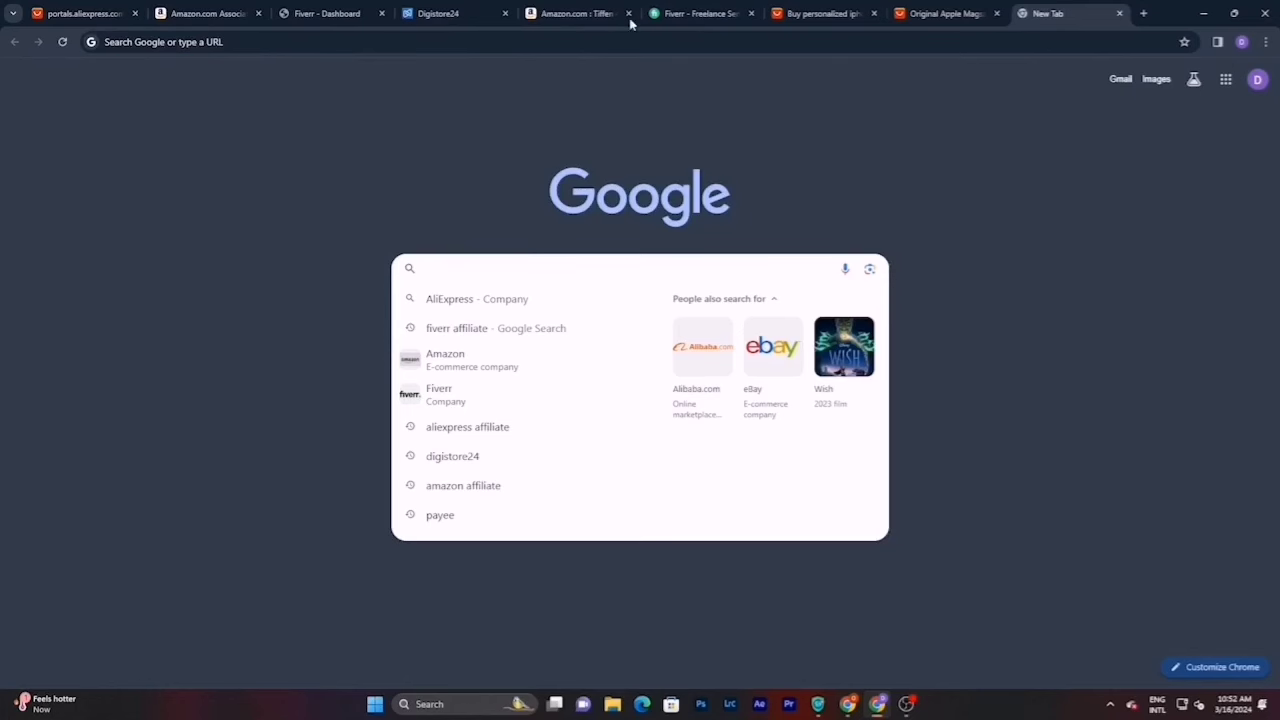
click(960, 13)
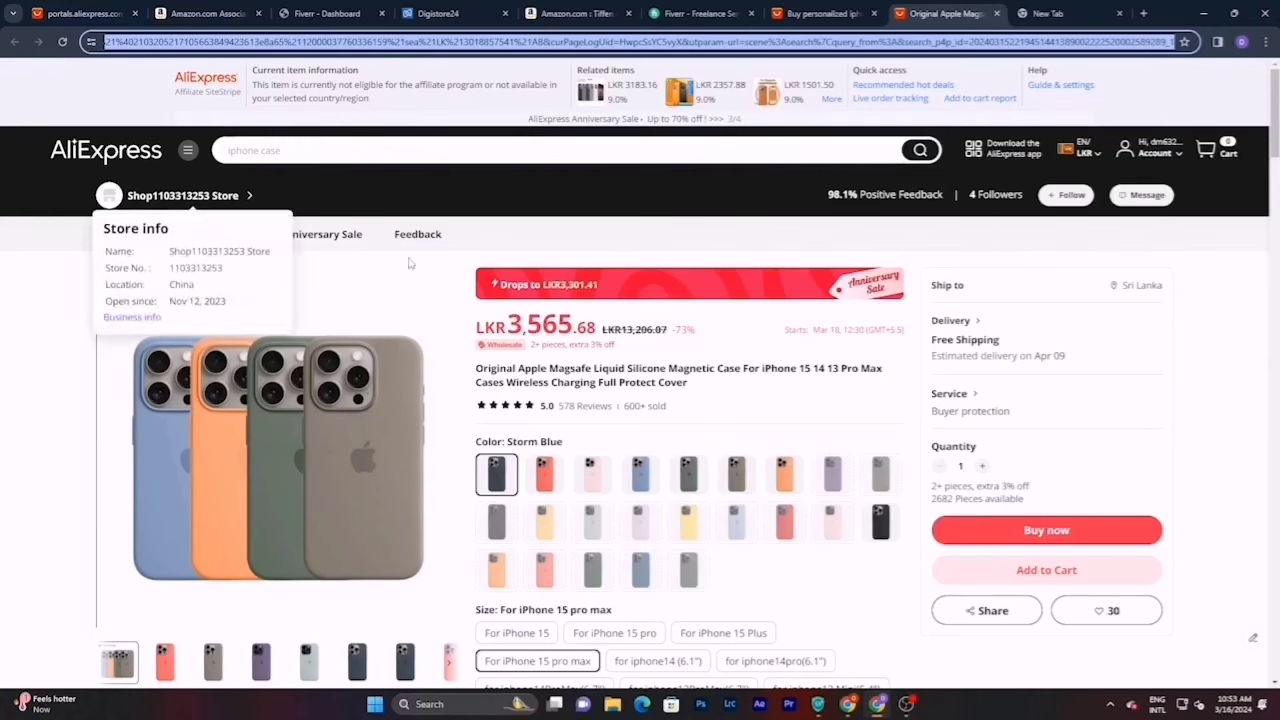
- View the iphone case results again, return to the Link Generator in AliExpress Portals and go to the Ad Center
click(857, 7)
mouse_move(1120, 92)
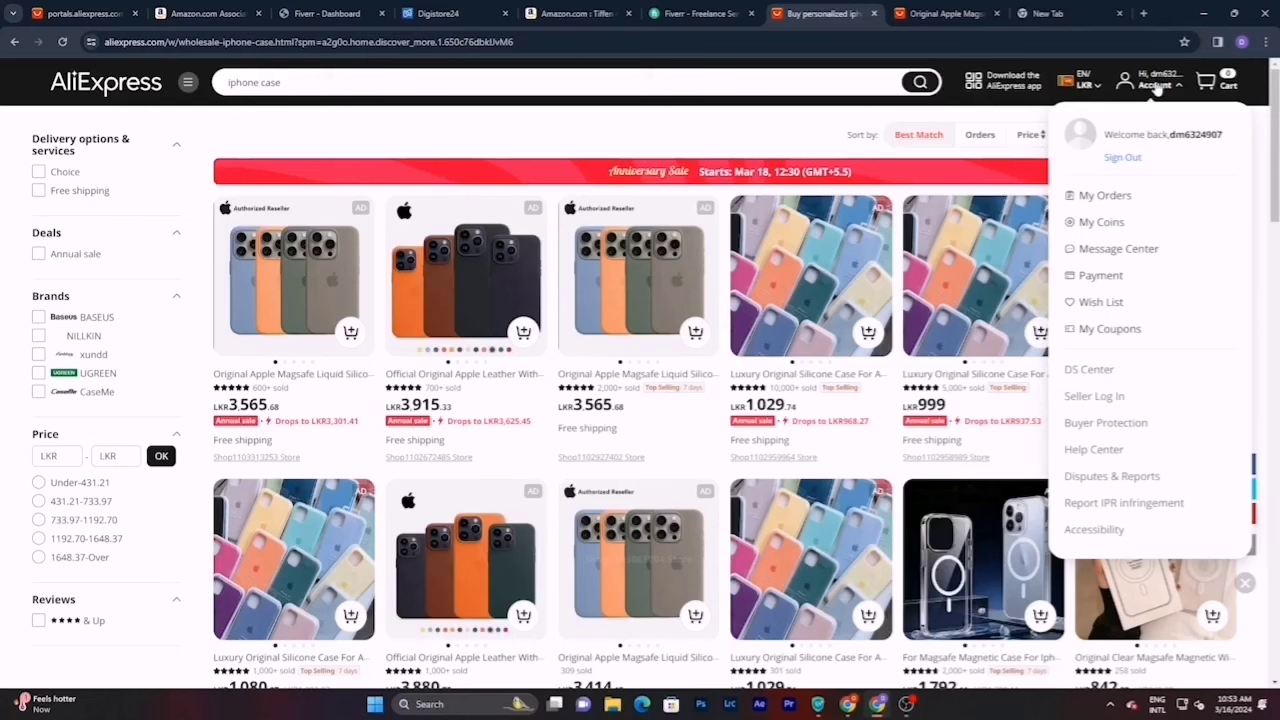
mouse_move(617, 340)
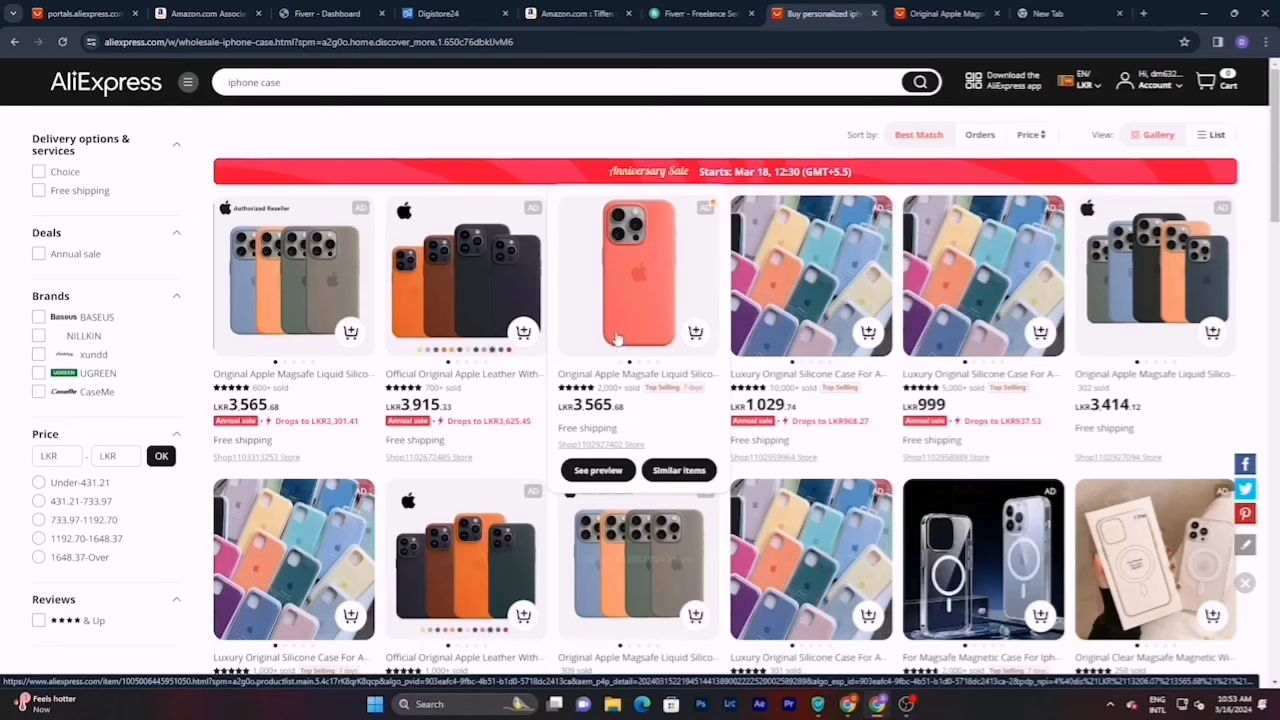
click(80, 13)
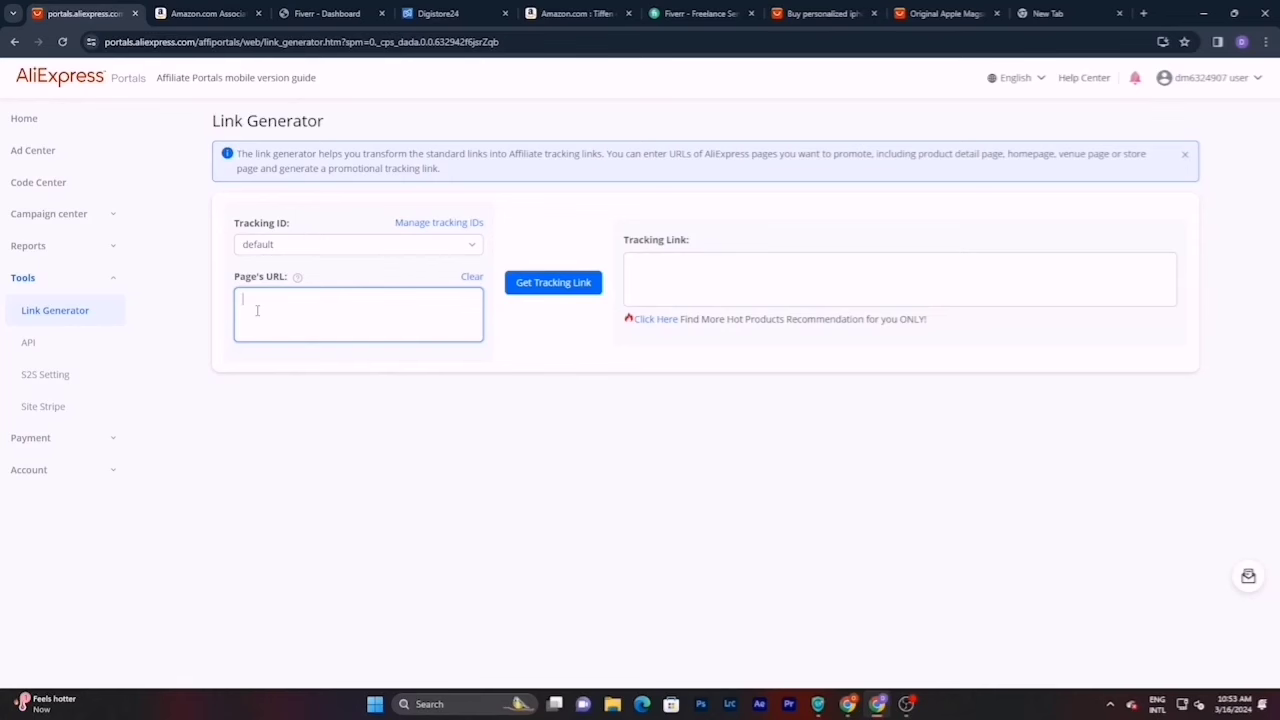
click(39, 155)
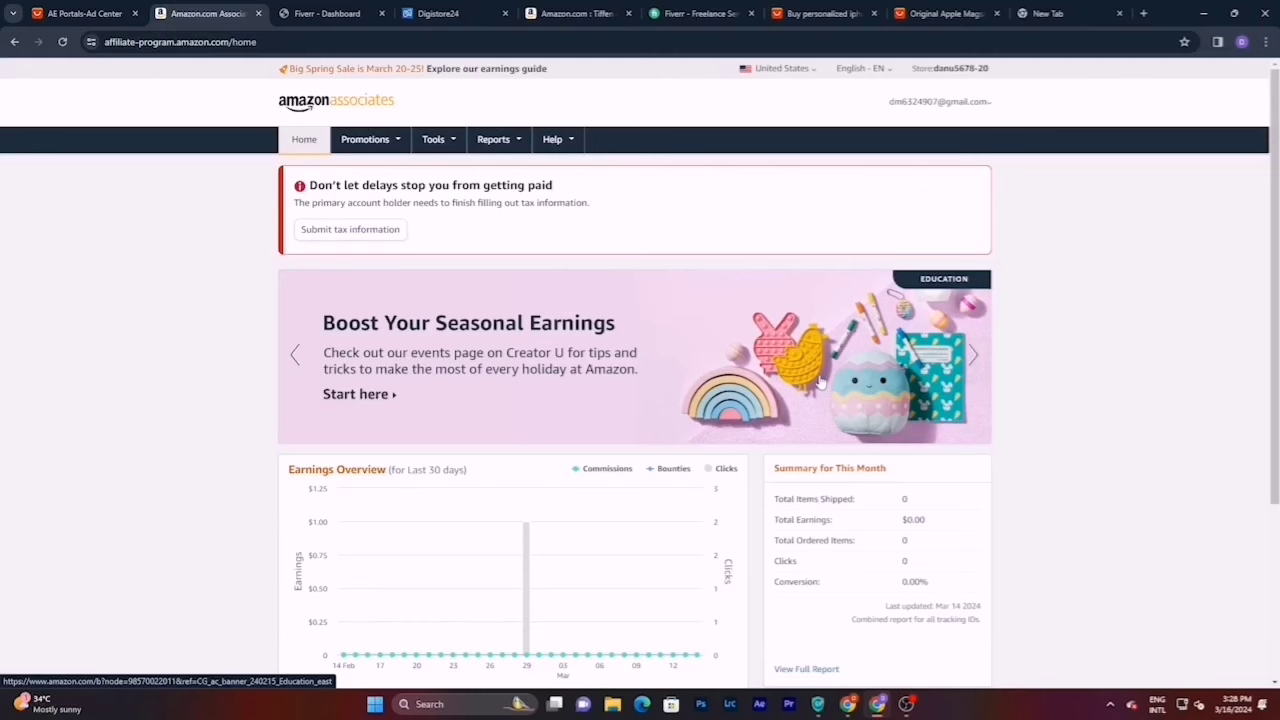
- View the SiteStripe tool page in Amazon Associates and examine its display settings and button options
click(940, 101)
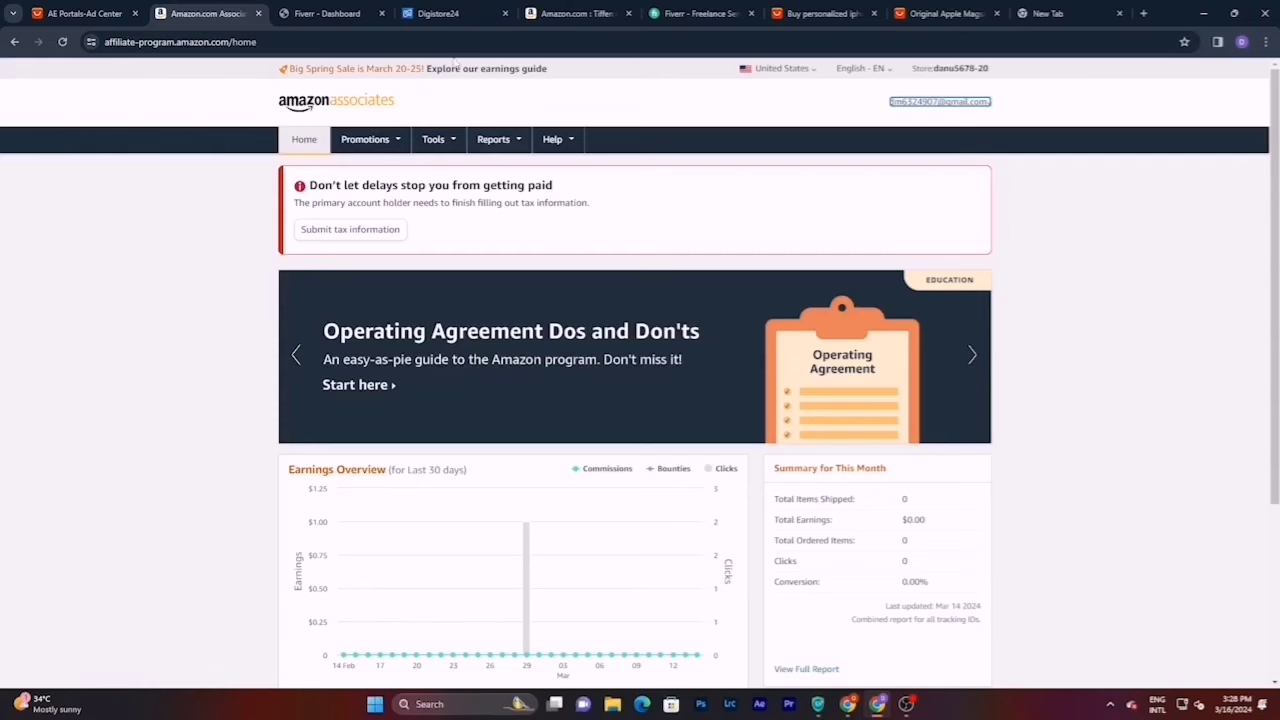
click(437, 140)
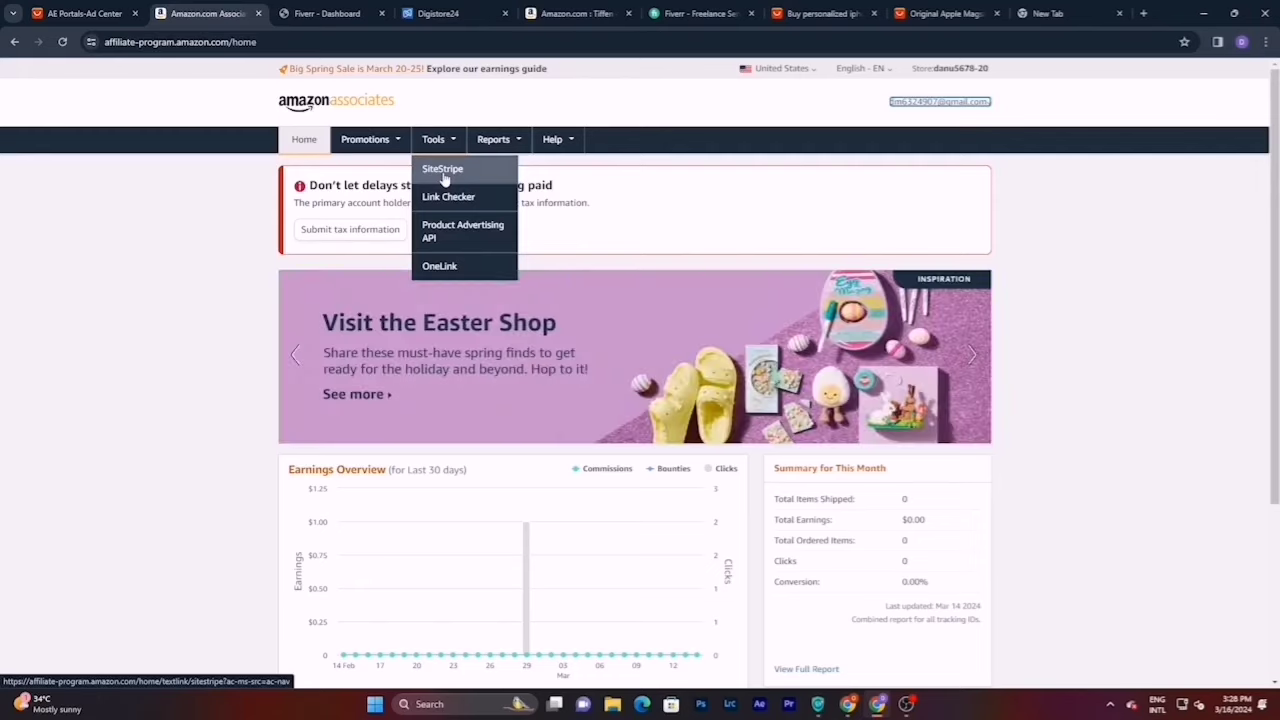
click(443, 177)
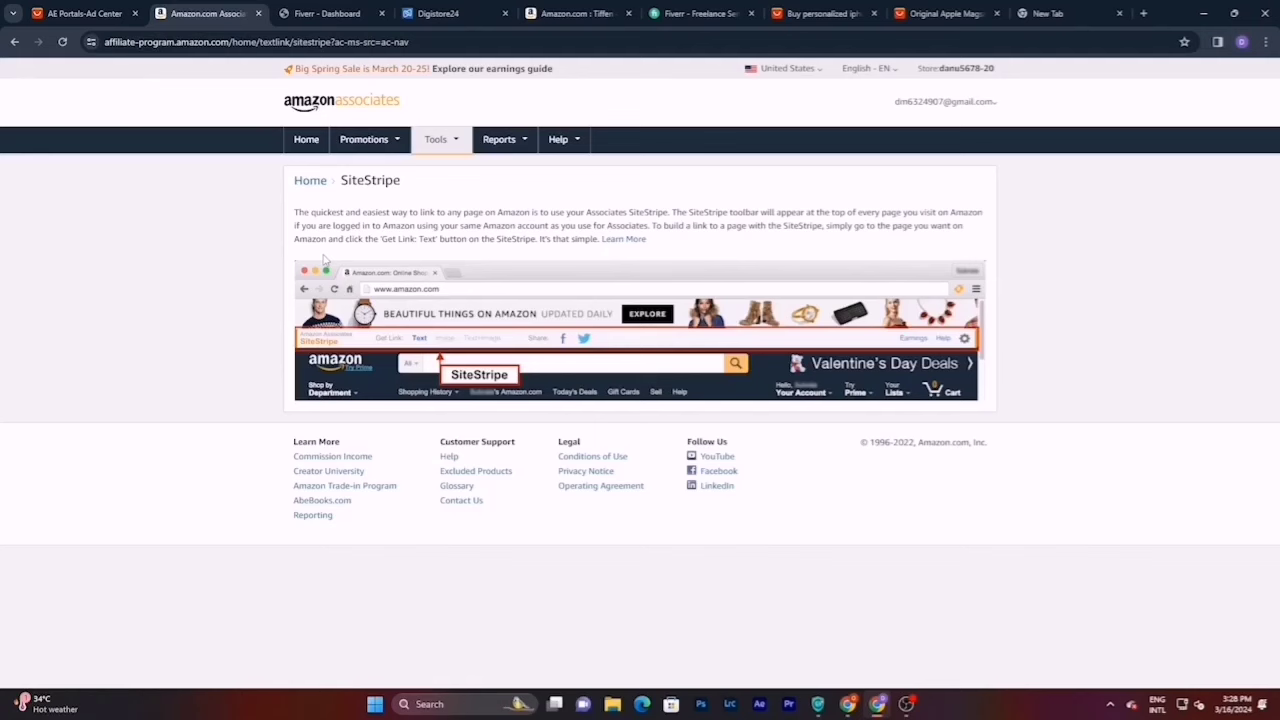
click(622, 243)
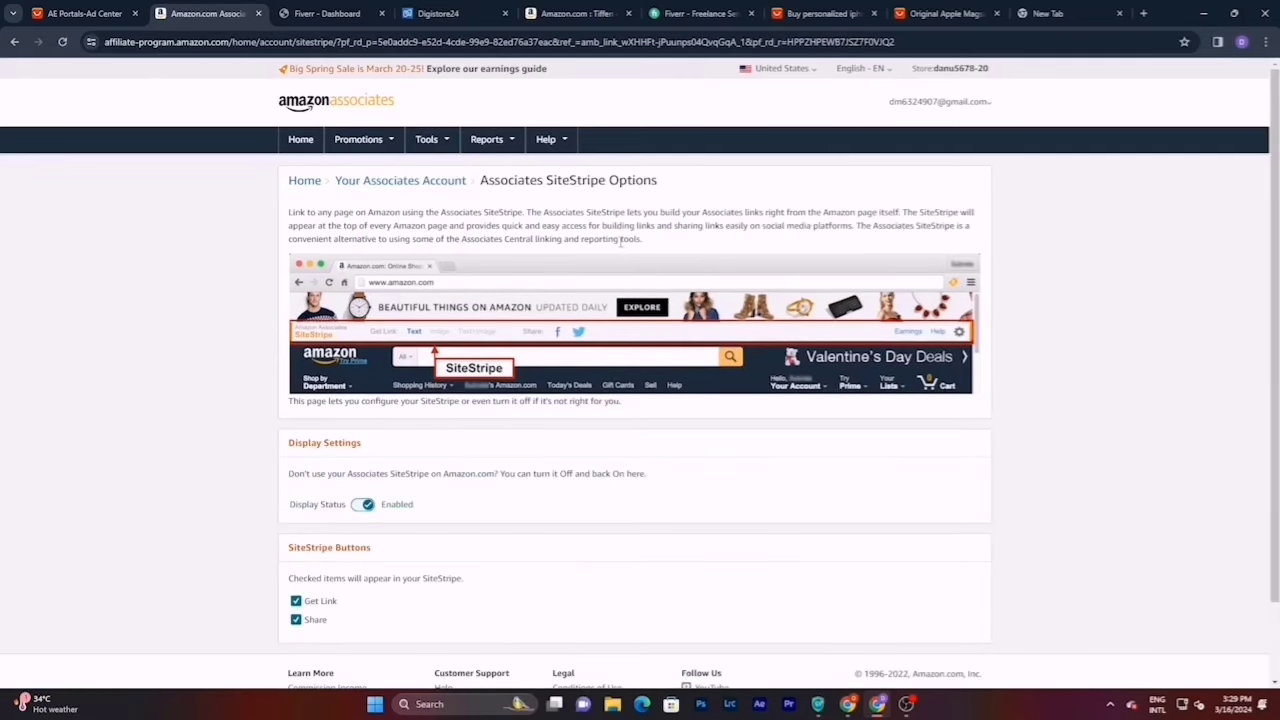
scroll(622, 243, down, 2)
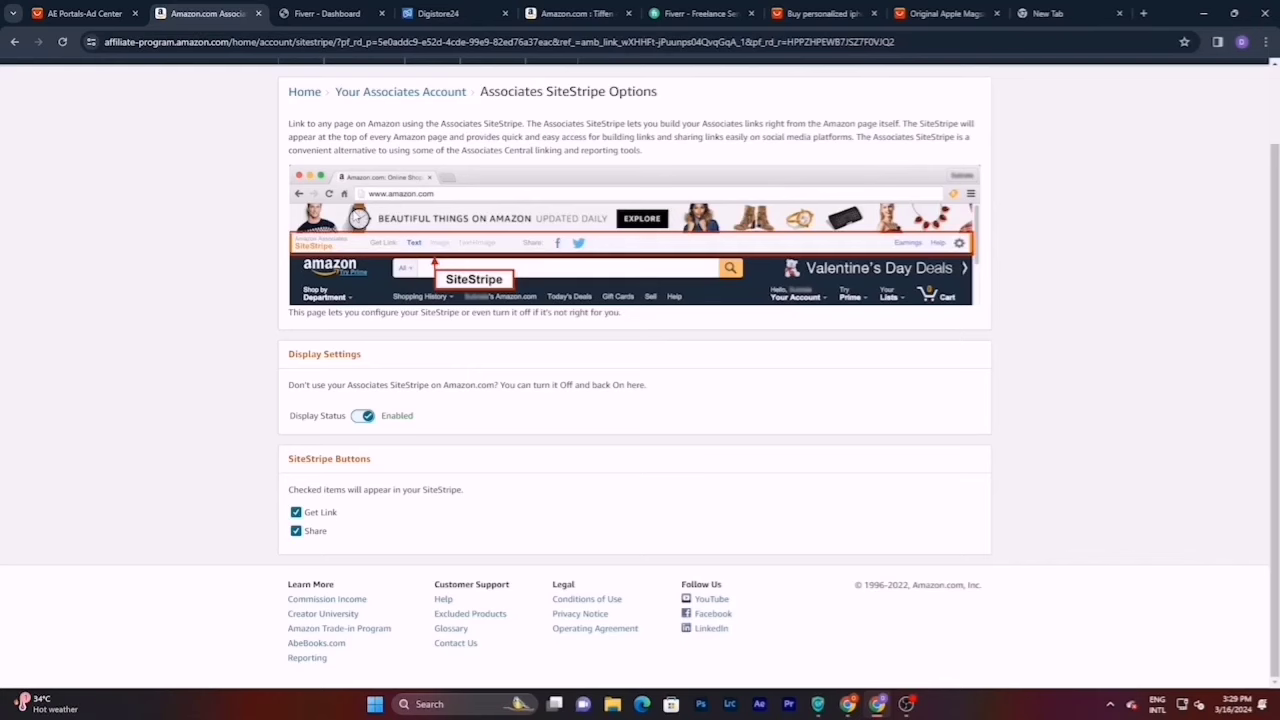
- Switch to the Amazon store and go back from the Tiffen Glimmer Glass filter to the Amazon home page
click(590, 10)
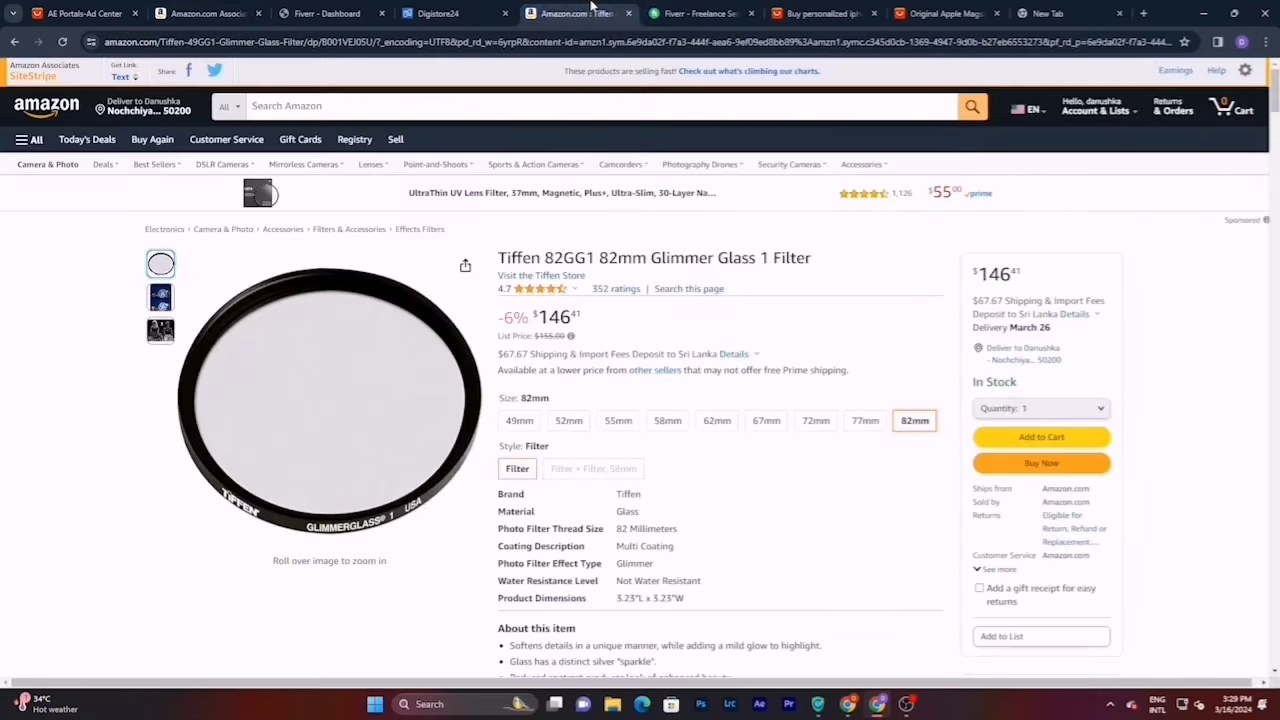
click(16, 42)
scroll(733, 258, up, 10)
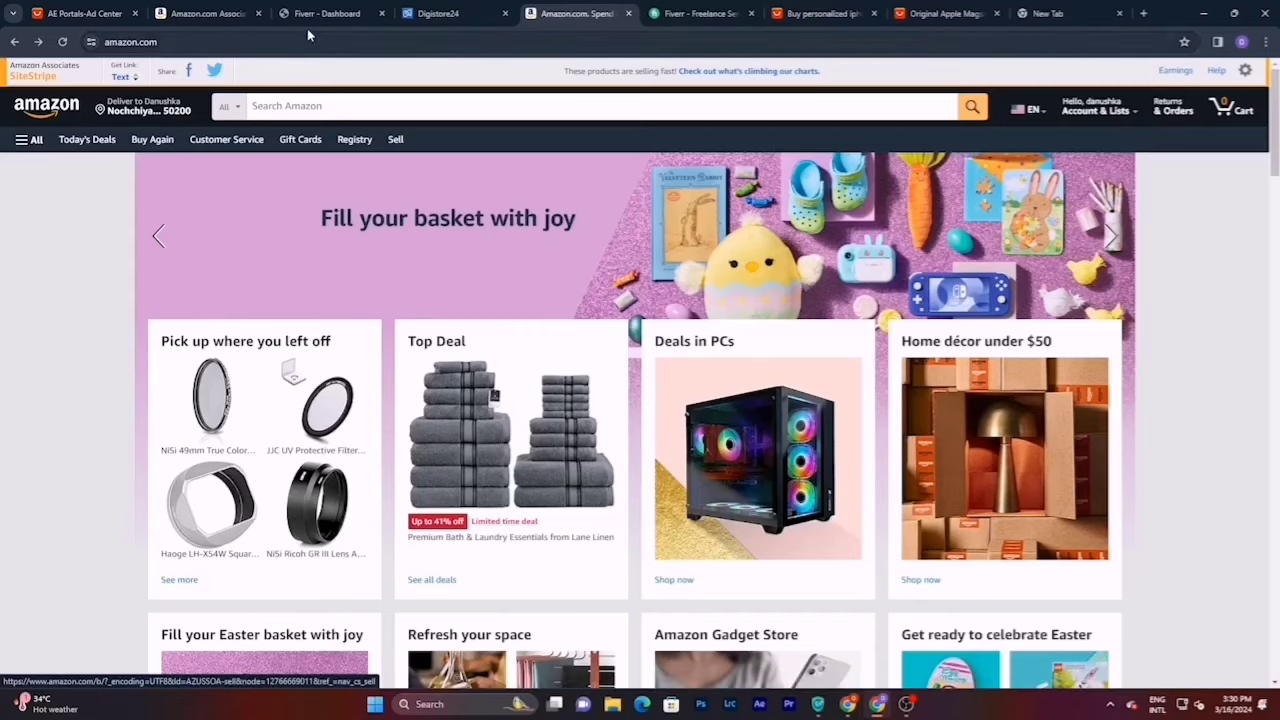
- Open the Tiffen 82VND 82 Millimeter Variable ND Filter from the recommendations for camera lens effects filters
click(320, 107)
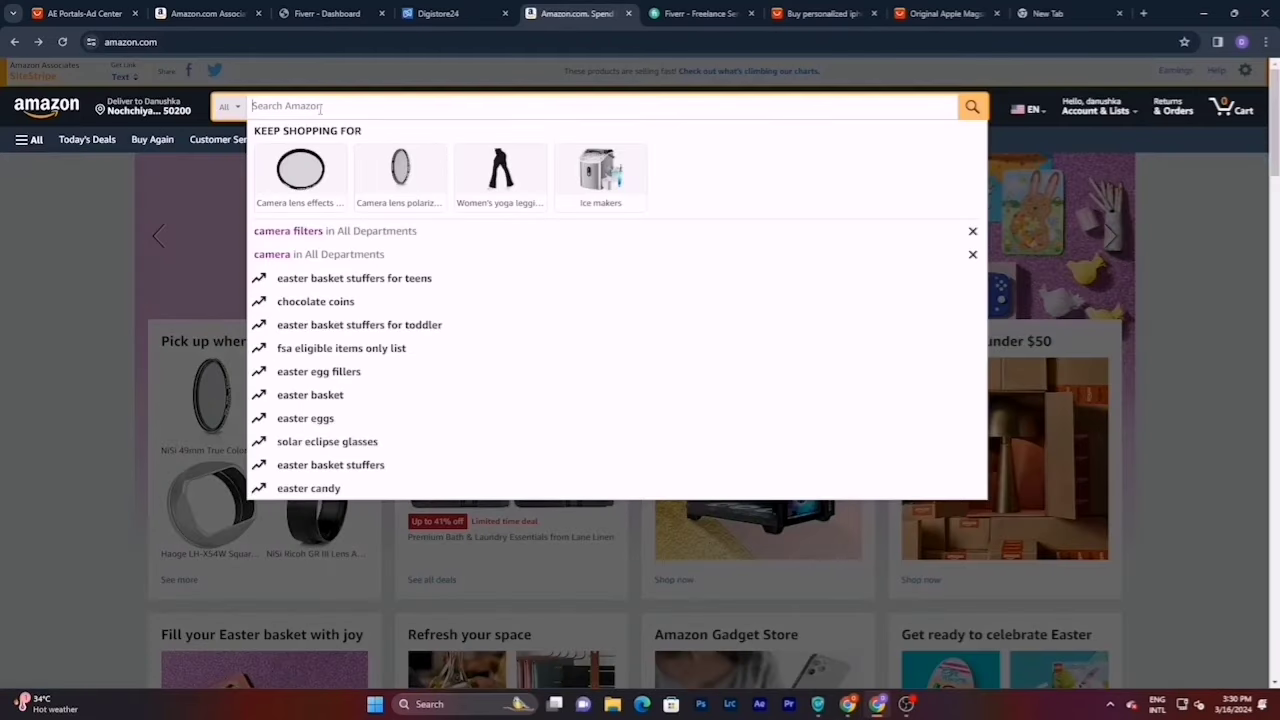
click(311, 167)
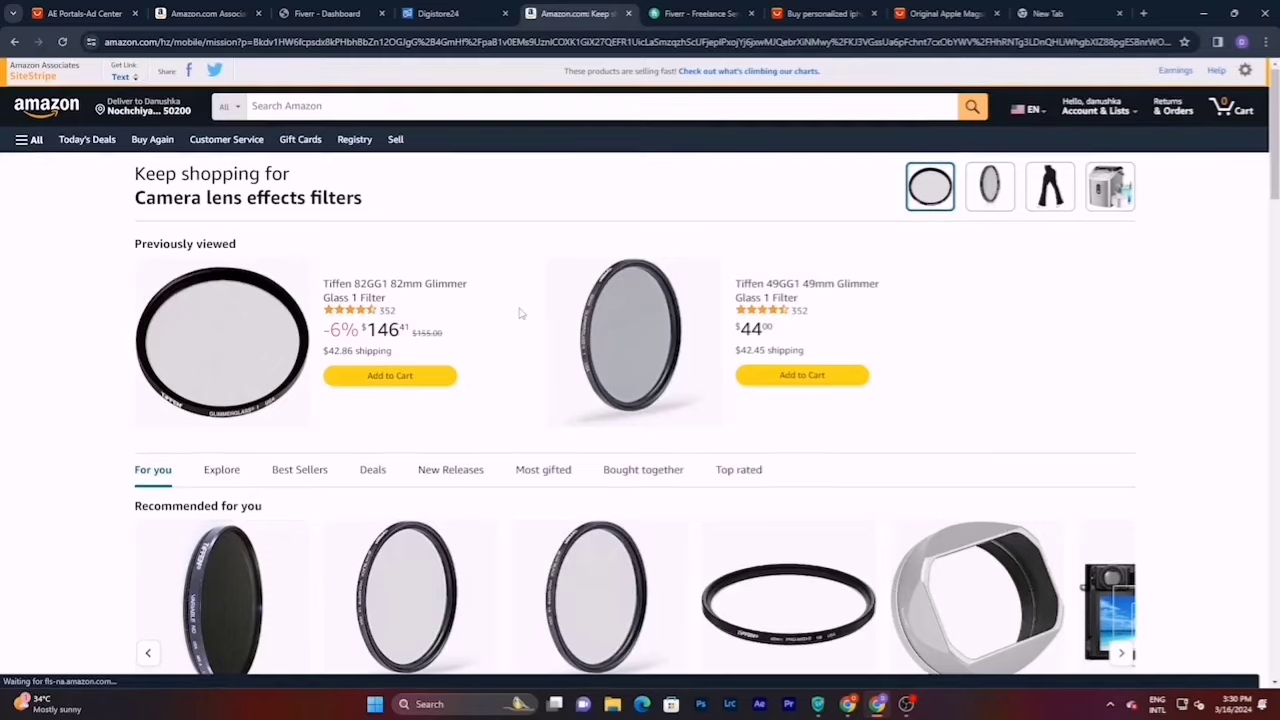
scroll(520, 311, down, 1)
scroll(520, 311, down, 3)
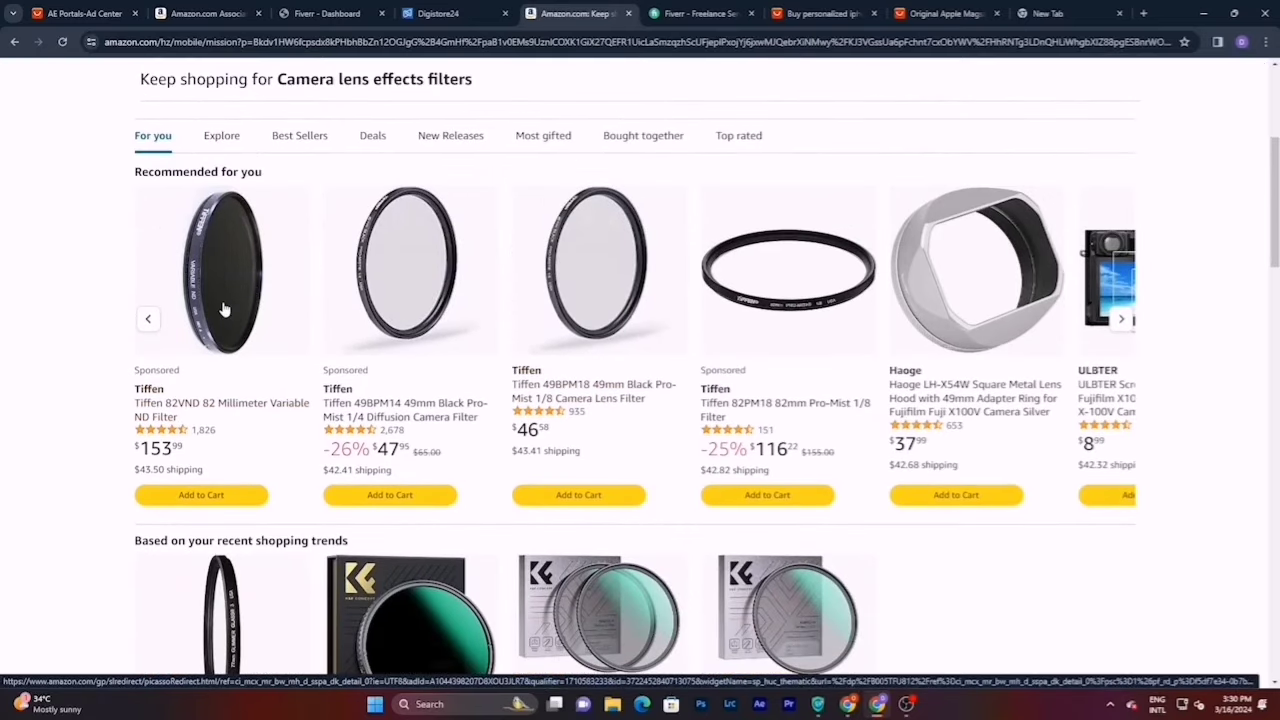
click(224, 308)
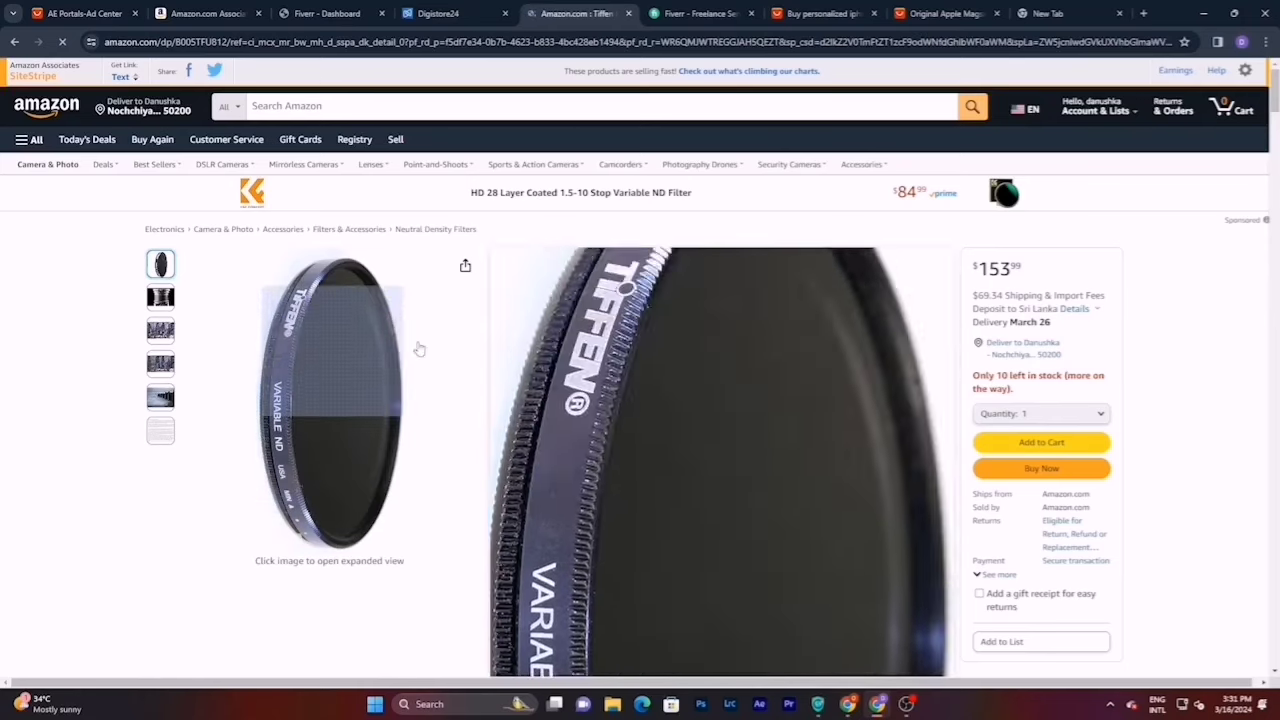
- Look through the Tiffen variable ND filter's images, details, frequently bought items and related products
scroll(357, 349, down, 1)
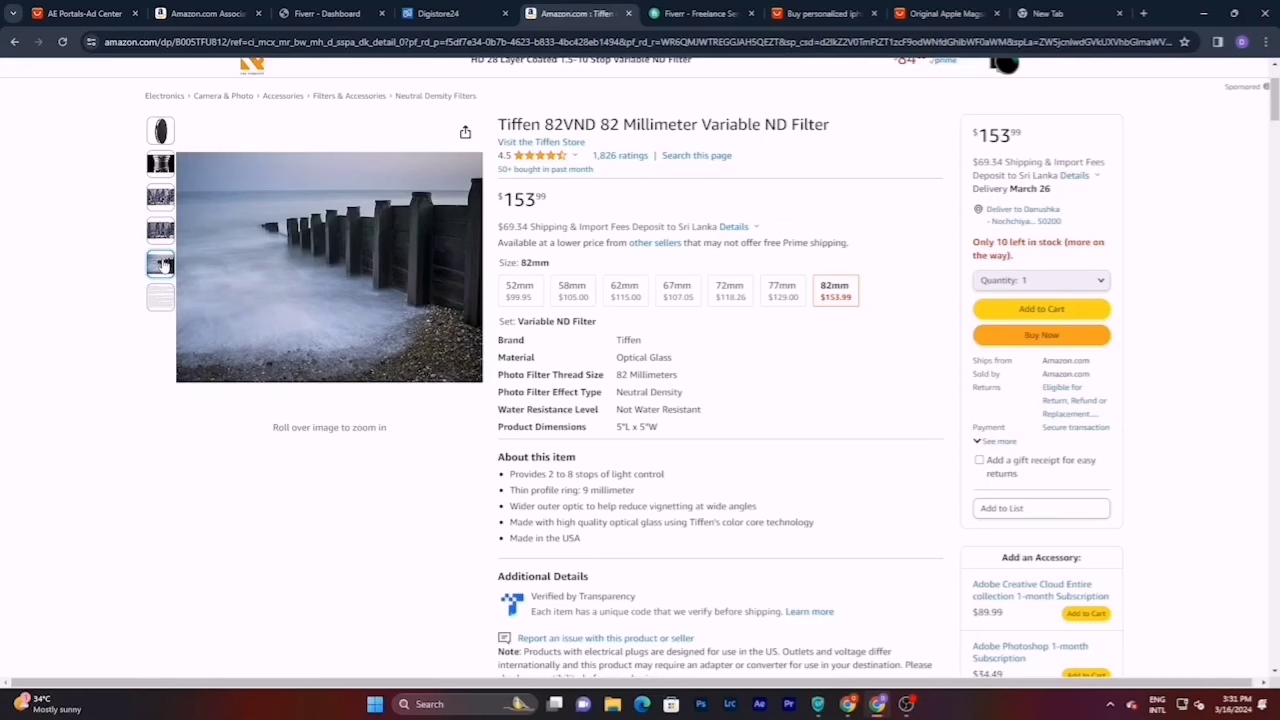
scroll(677, 404, down, 10)
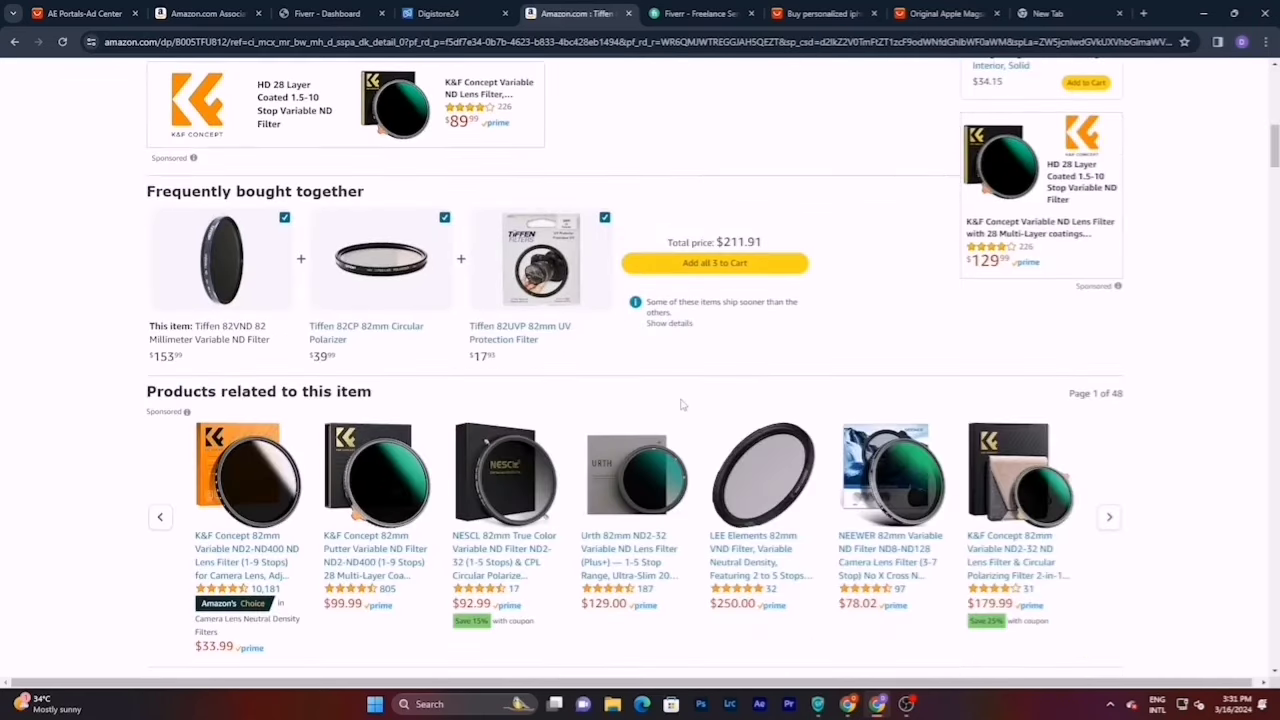
scroll(677, 404, down, 3)
scroll(669, 403, up, 15)
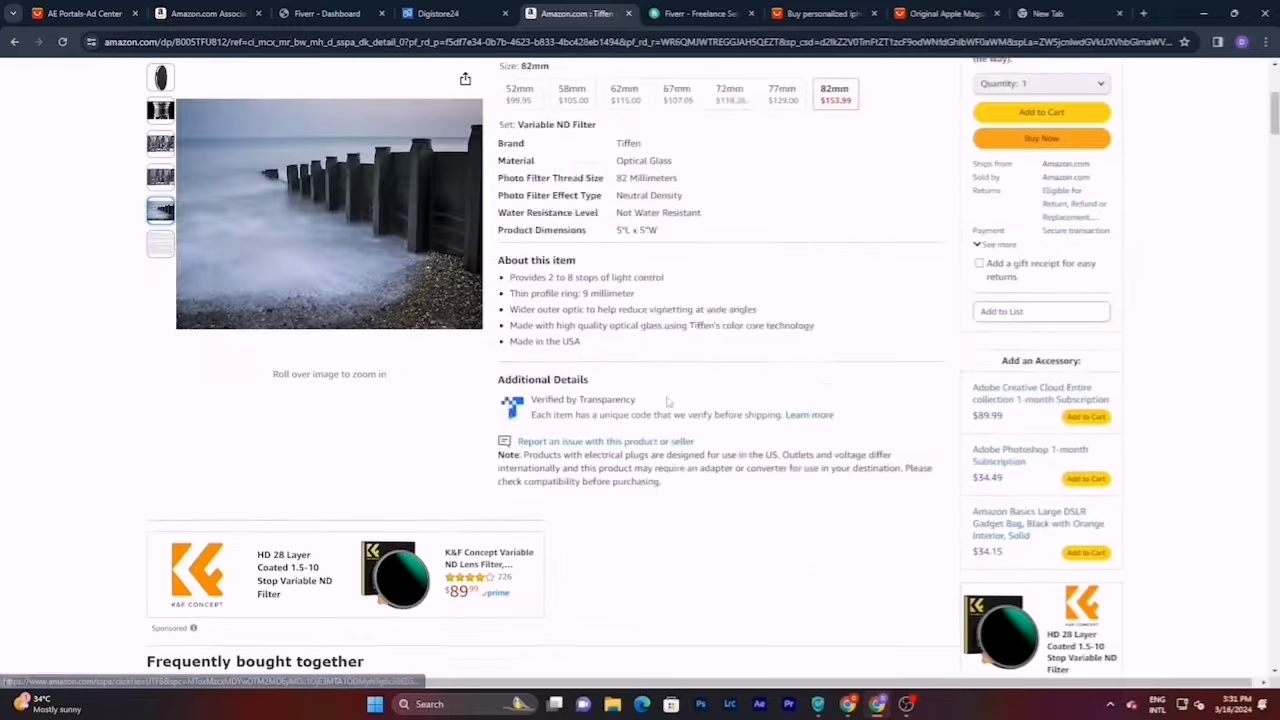
scroll(662, 396, up, 2)
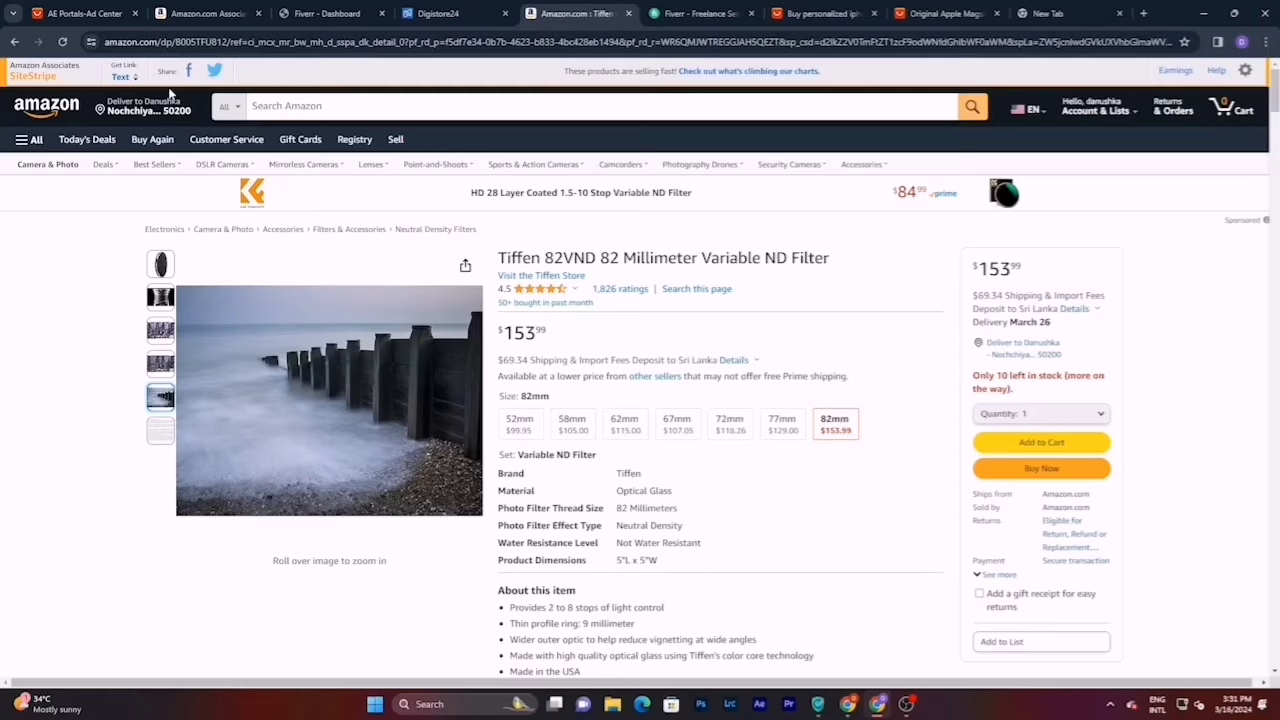
mouse_move(161, 268)
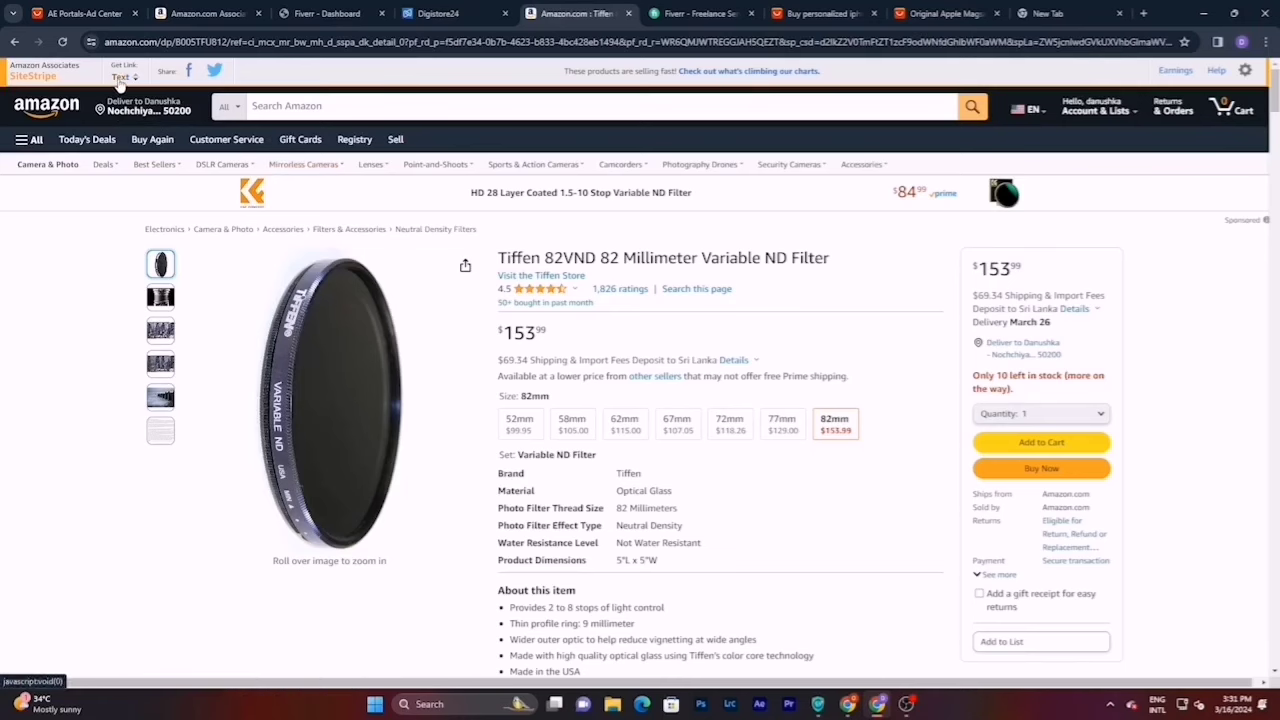
- Generate a short SiteStripe text link for the Tiffen 82 mm variable ND filter and copy it
click(122, 78)
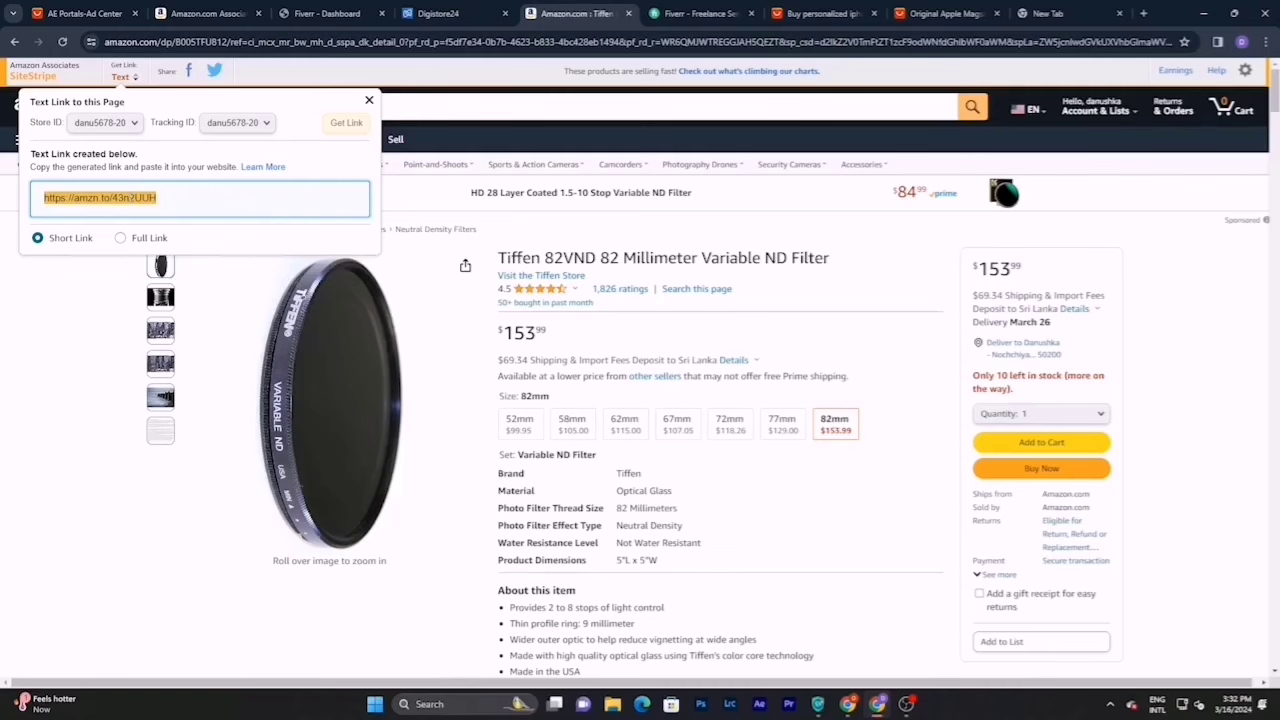
right_click(72, 198)
click(109, 208)
- Test the copied Tiffen affiliate link in the blank browser tab and close that tab
click(1050, 13)
right_click(489, 269)
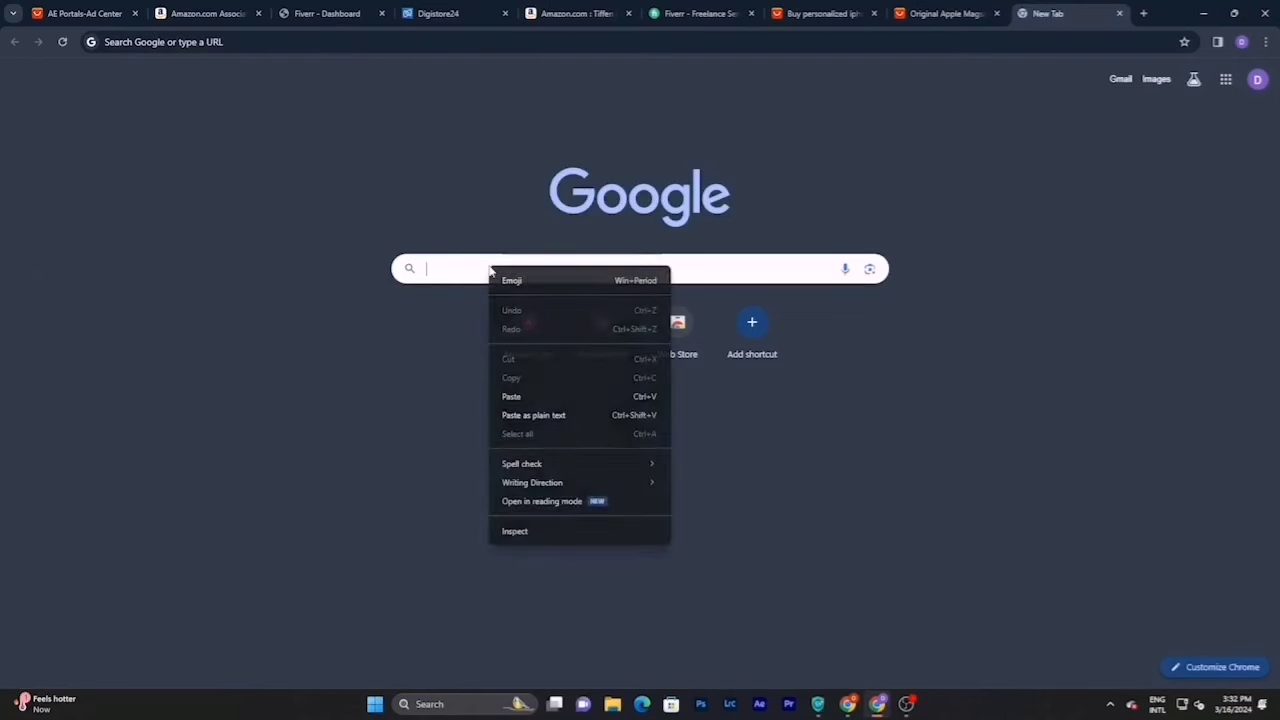
click(510, 415)
click(591, 303)
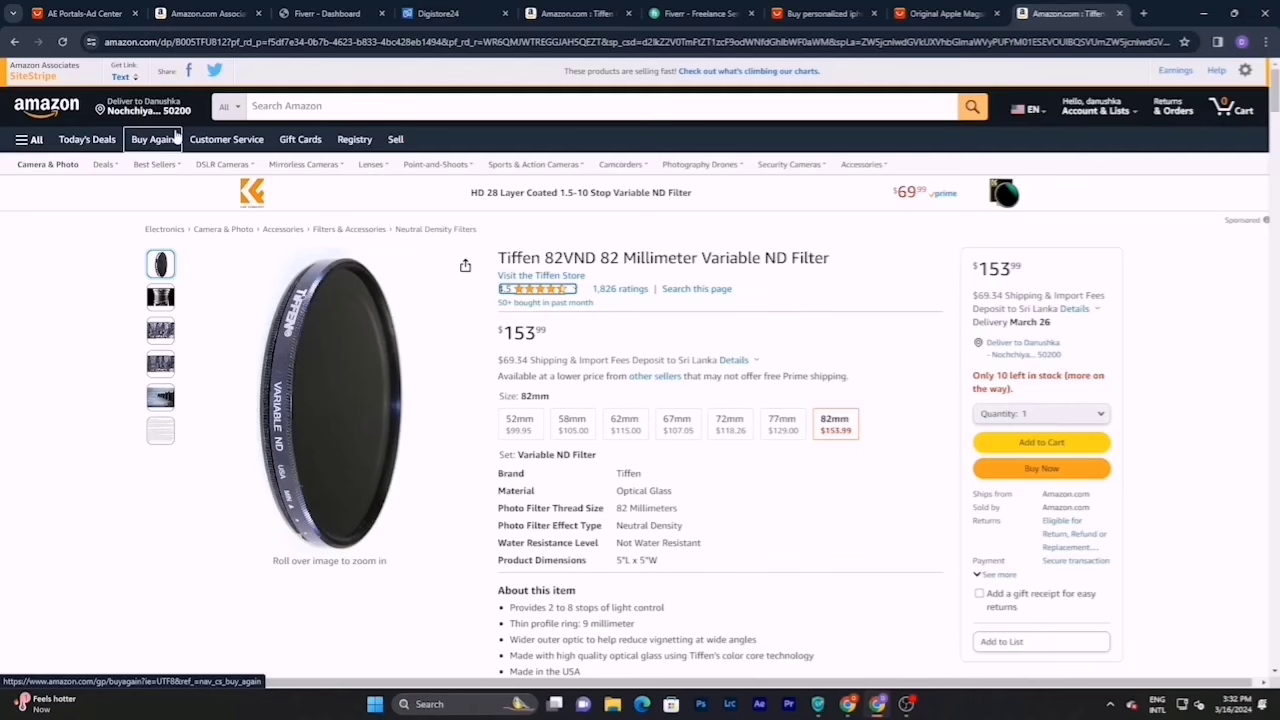
key(ctrl+w)
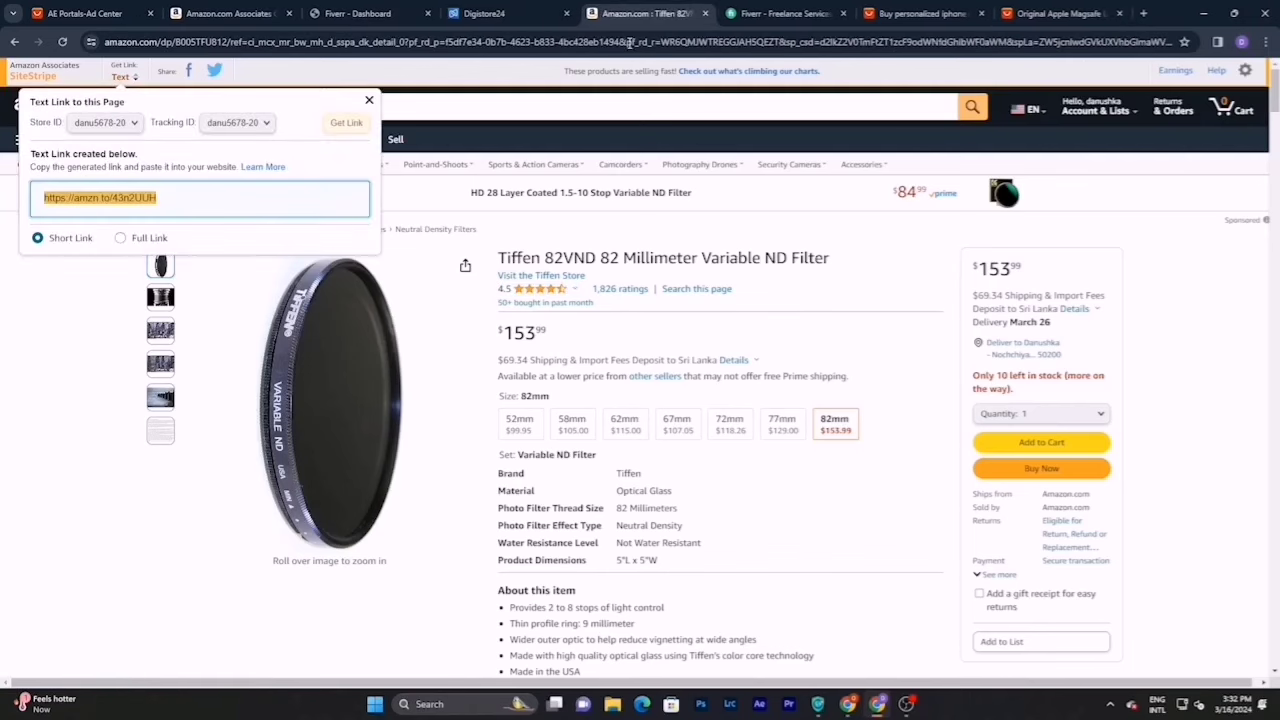
- Open the K&F Concept 82mm Variable ND2-ND400 filter from the related products and generate its short affiliate text link
click(369, 102)
scroll(645, 318, down, 10)
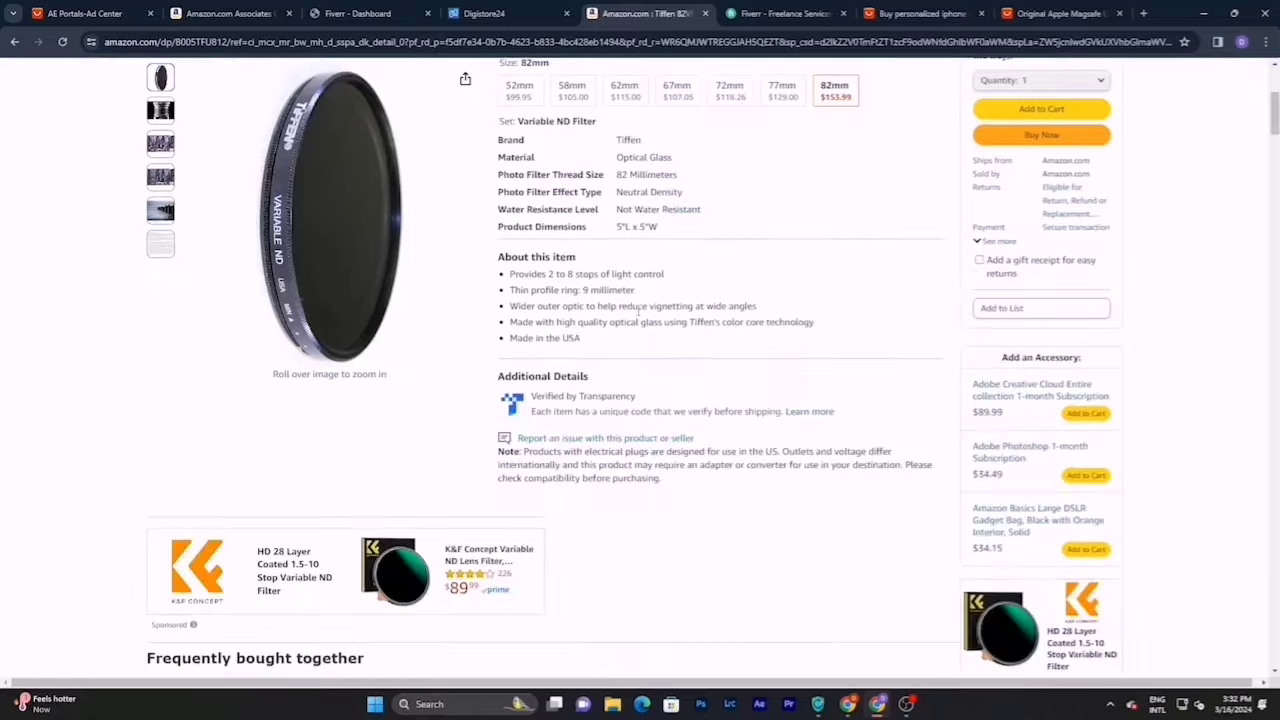
click(760, 520)
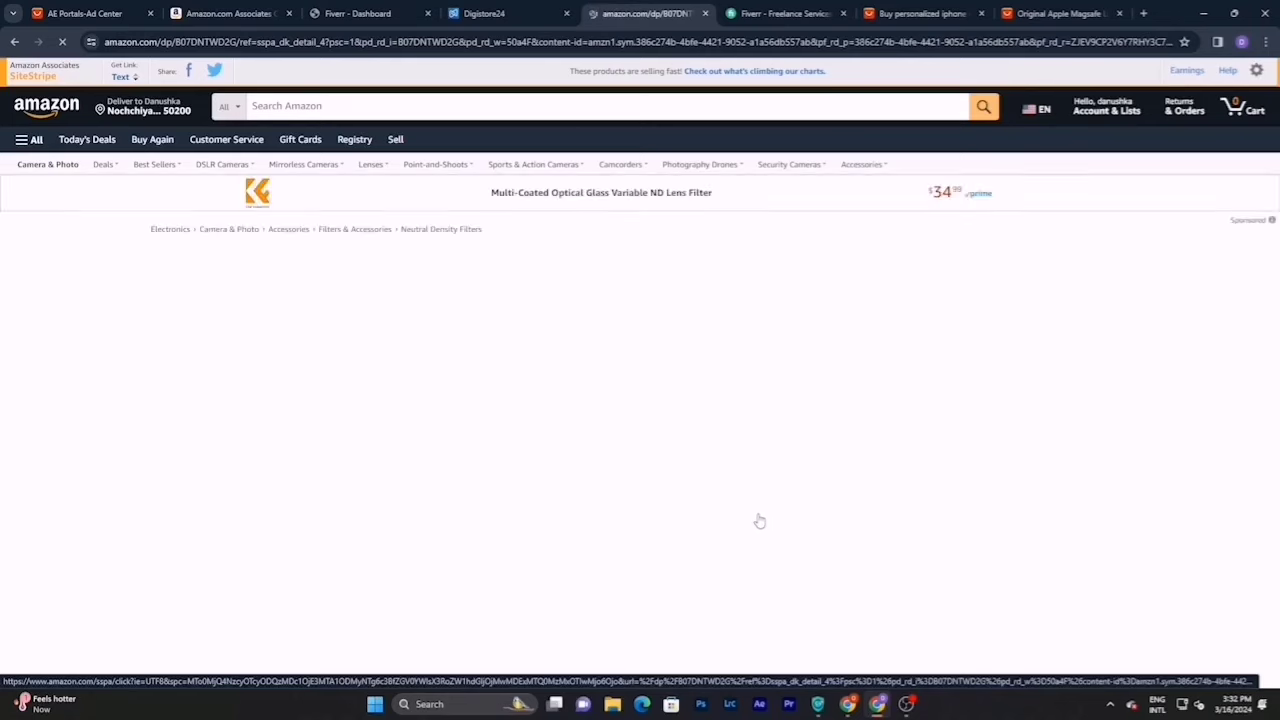
click(121, 78)
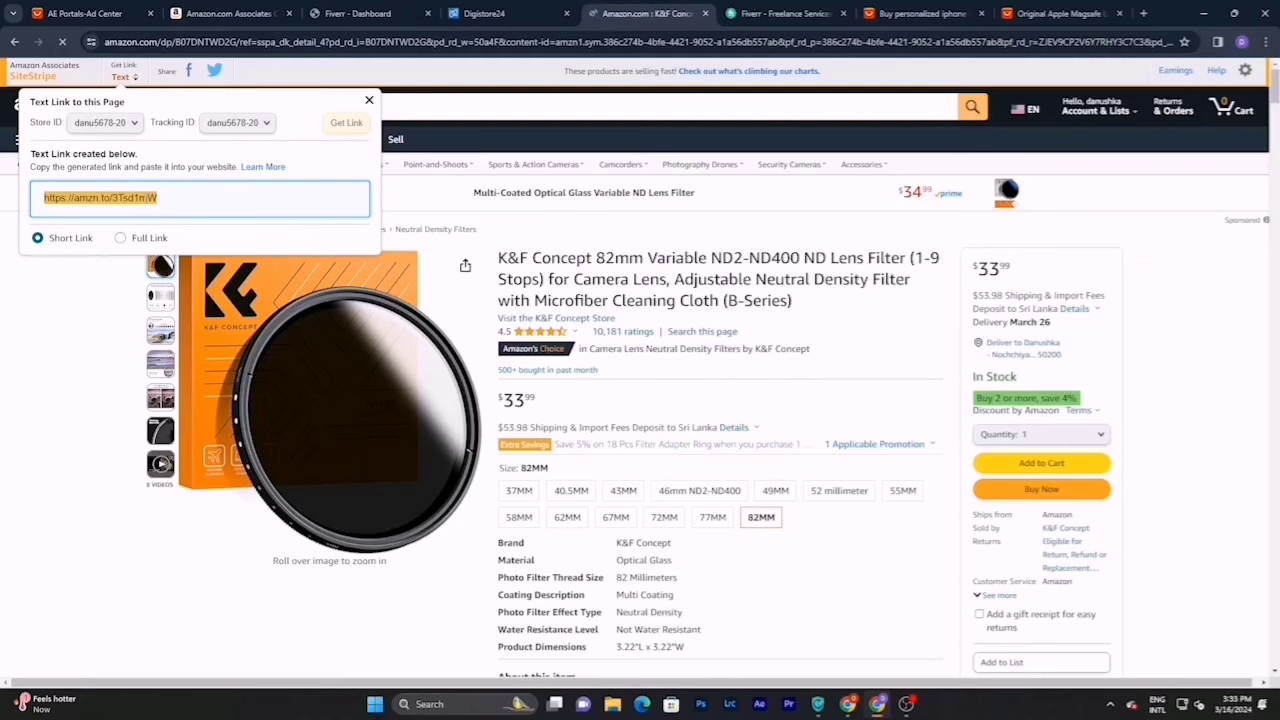
click(369, 100)
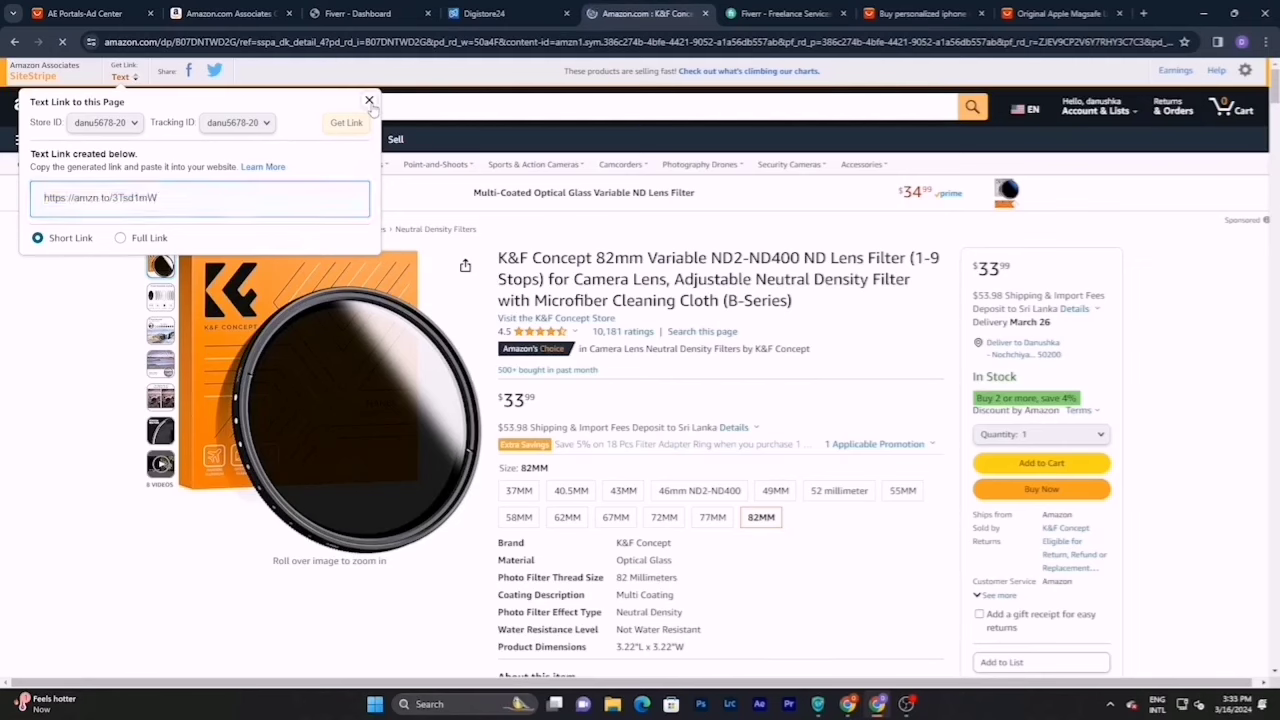
- Open the Ice makers collection from Amazon's Keep Shopping For suggestions
click(390, 109)
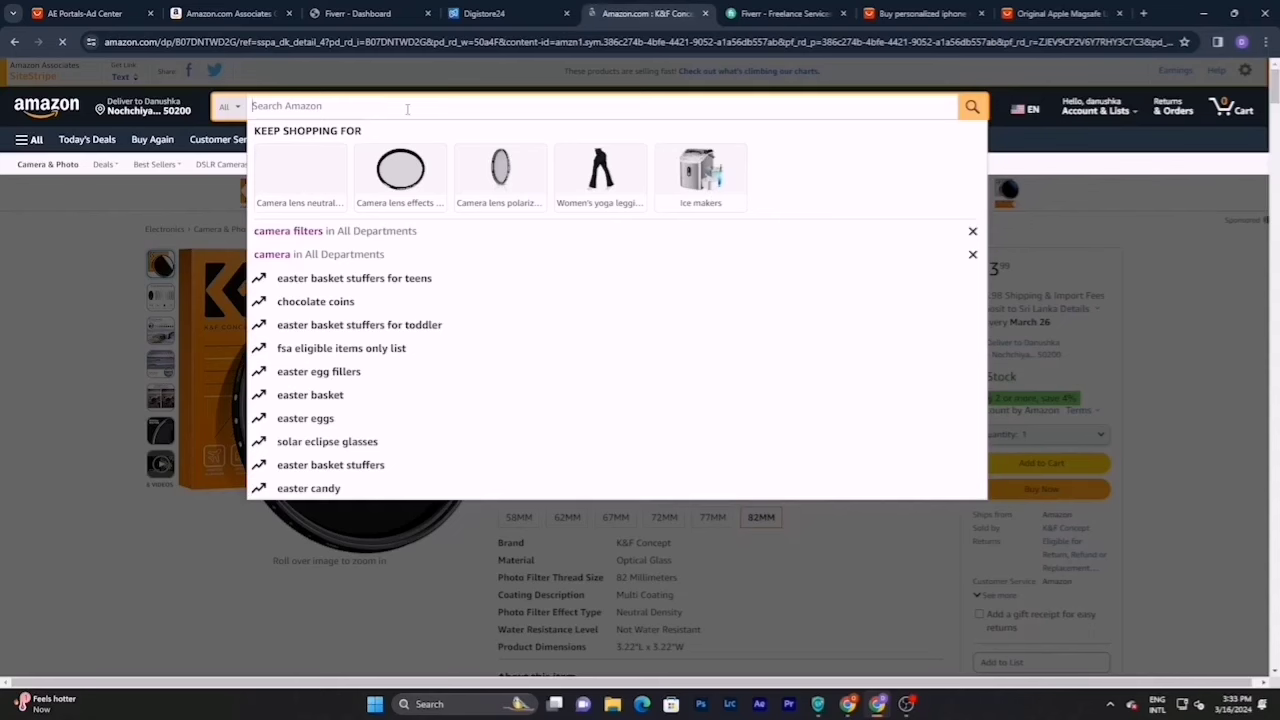
click(686, 178)
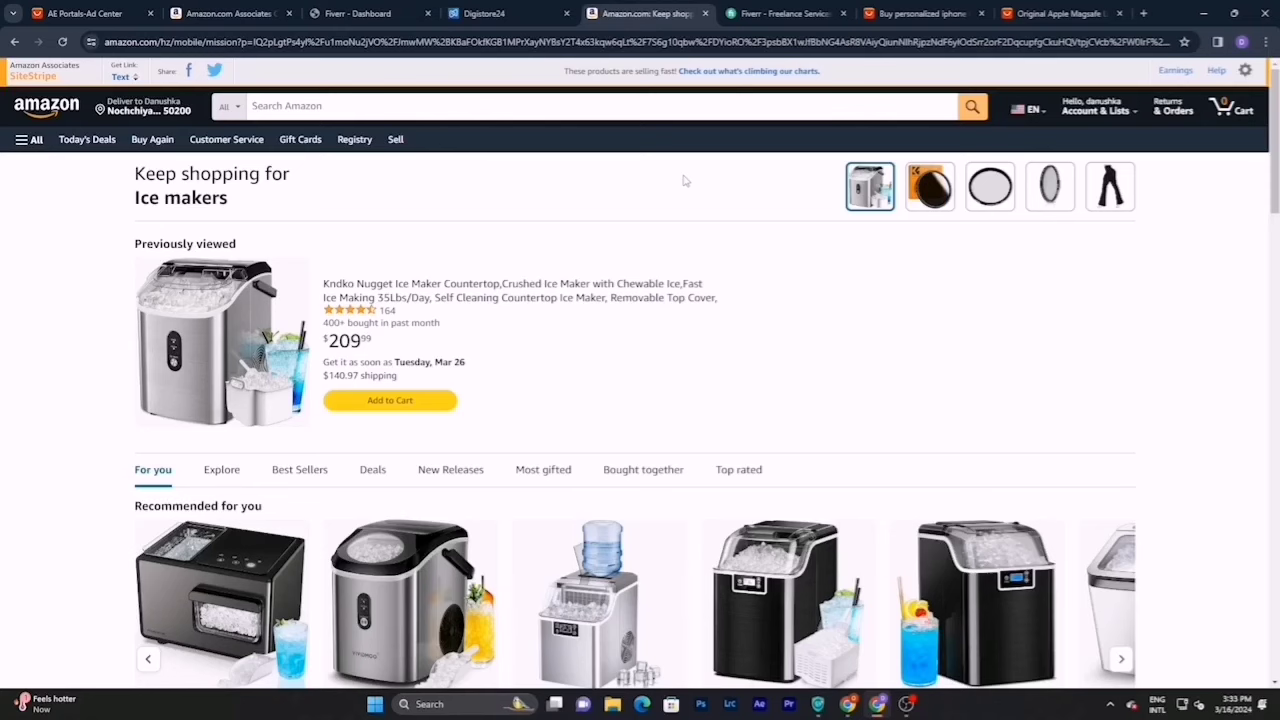
- Switch to Digistore24, go to its home page and log in with the saved account credentials
click(507, 10)
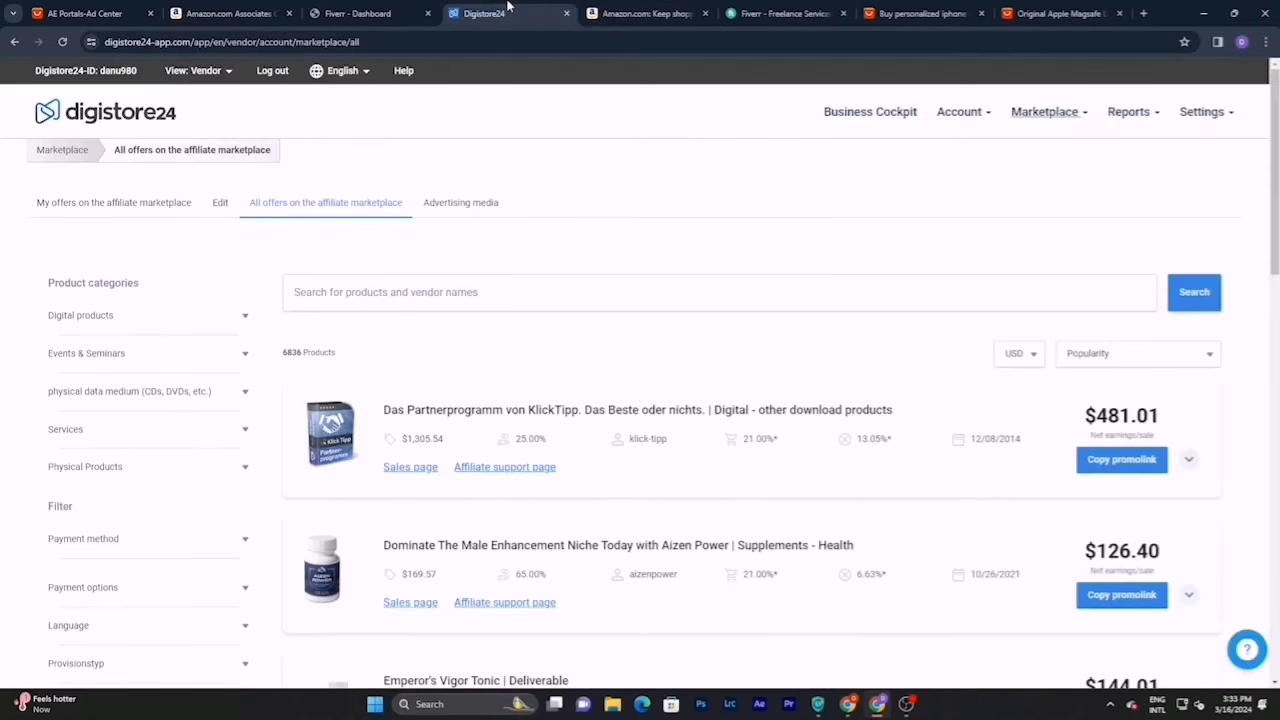
click(14, 42)
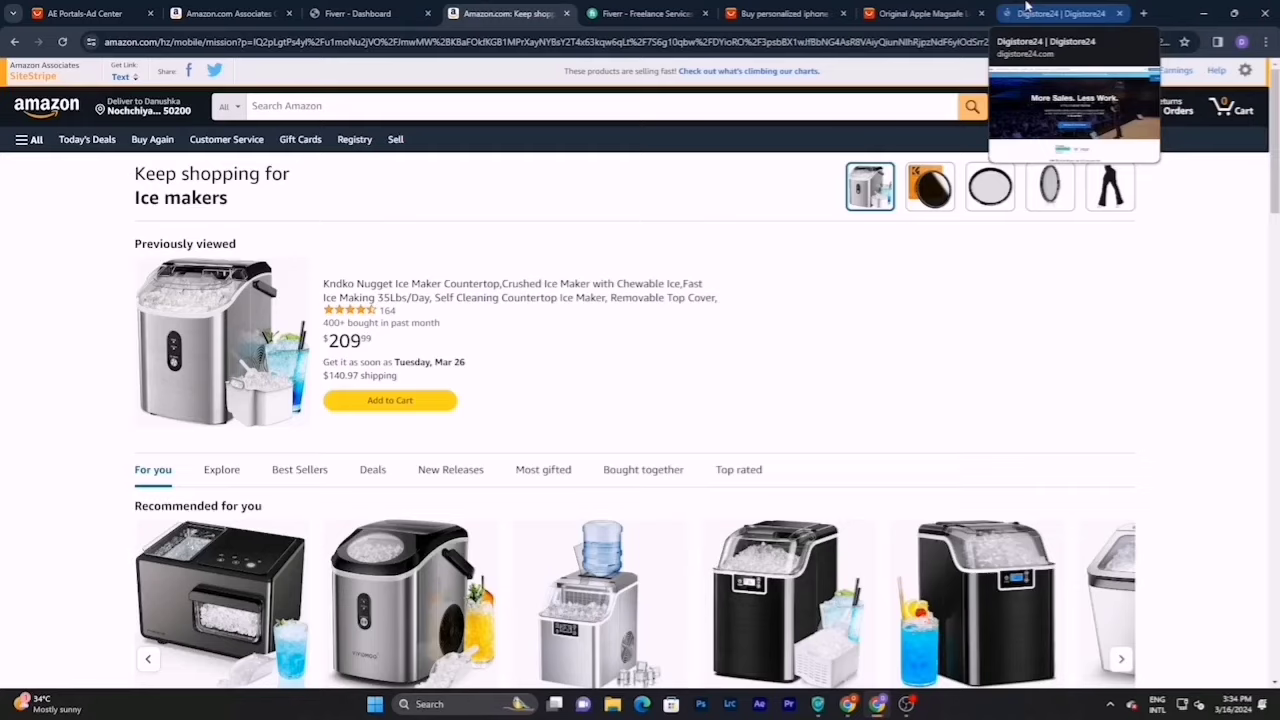
click(1026, 7)
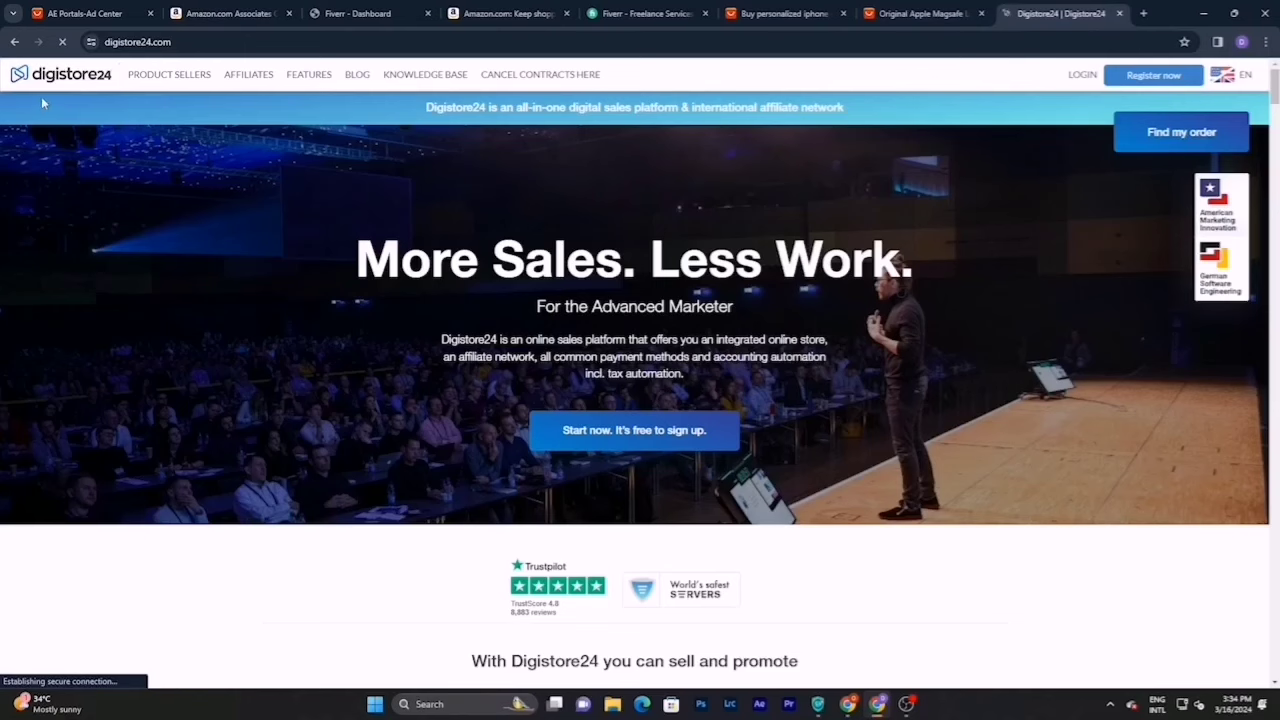
click(1076, 82)
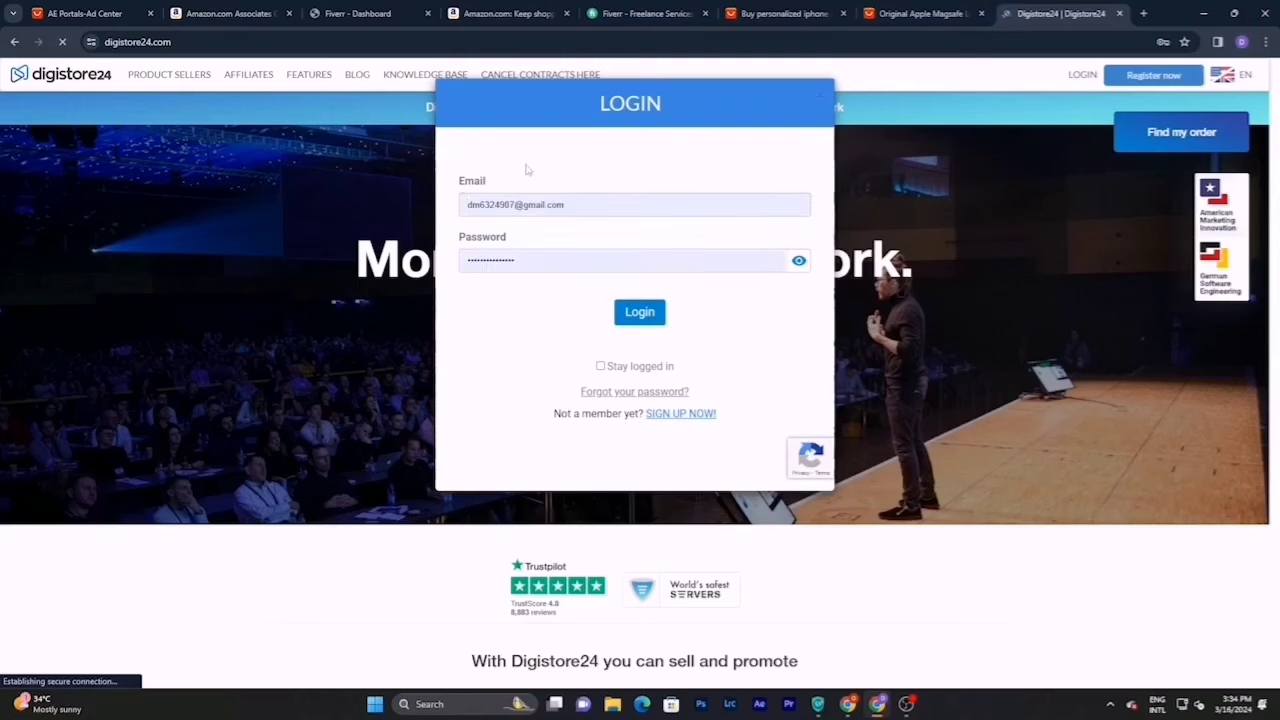
click(641, 314)
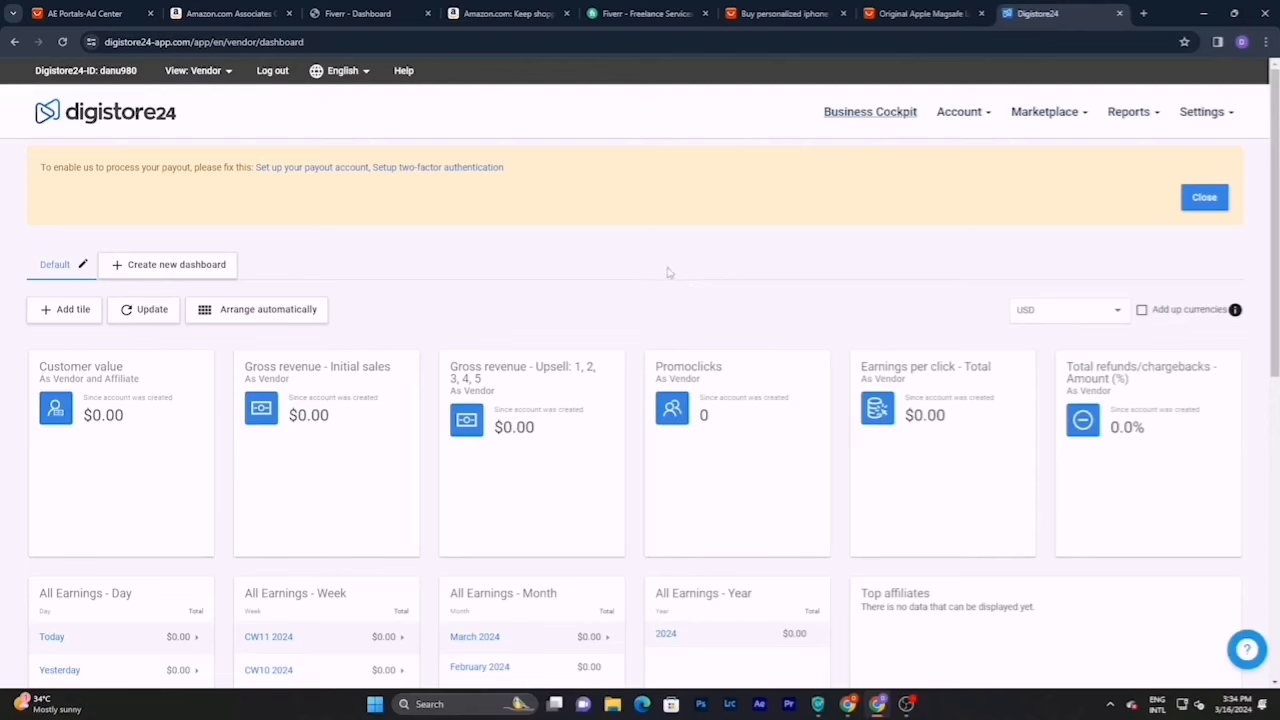
- Open all offers on the Digistore24 affiliate marketplace and look through the Digital products subcategories
click(1049, 114)
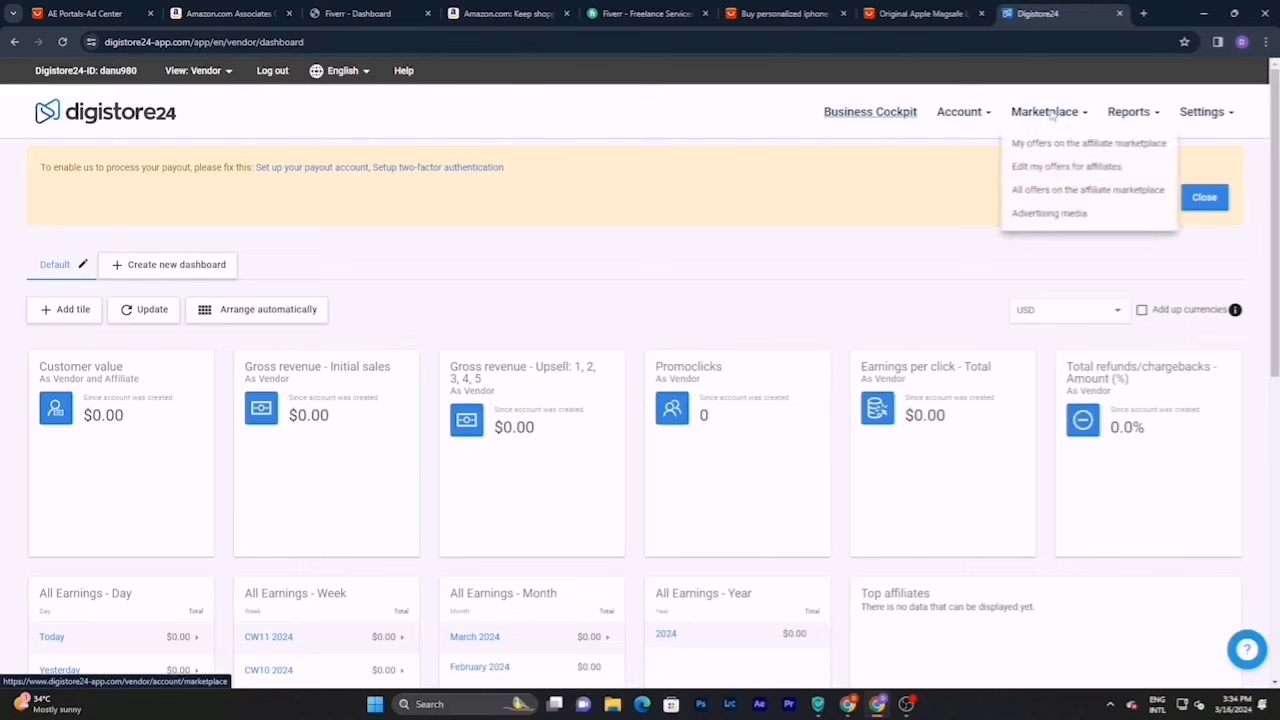
click(1060, 196)
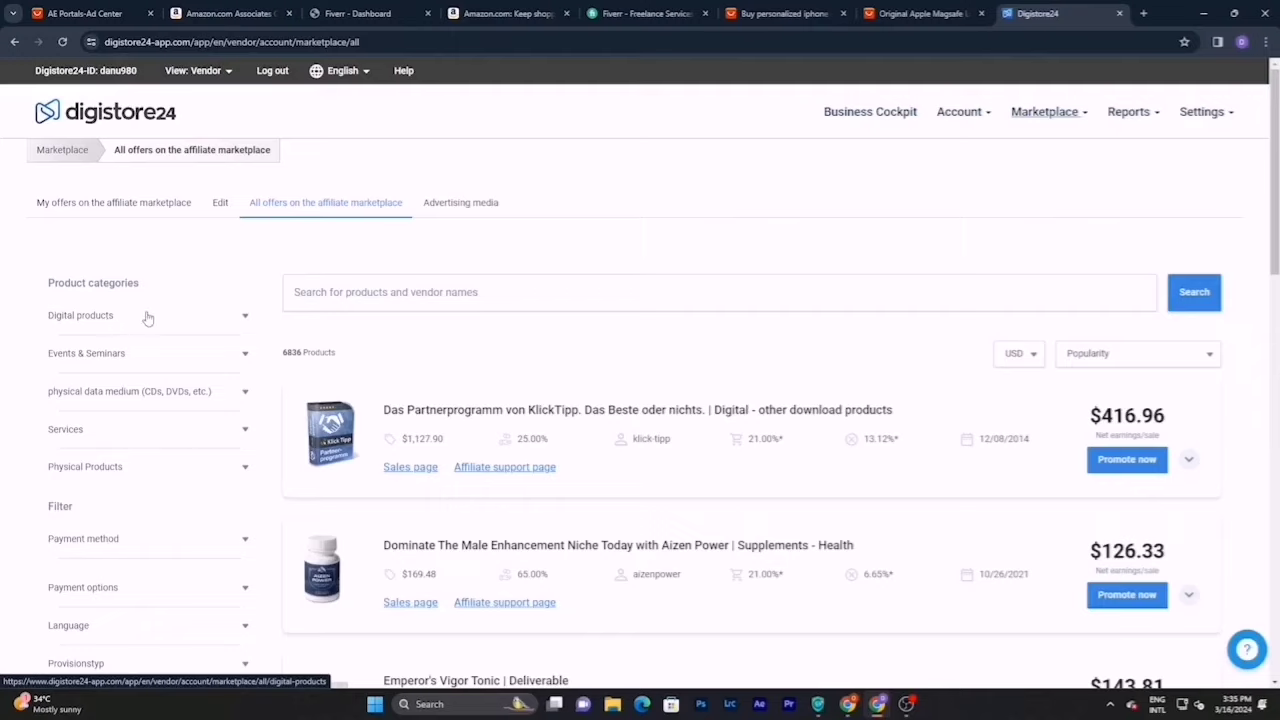
scroll(148, 318, down, 1)
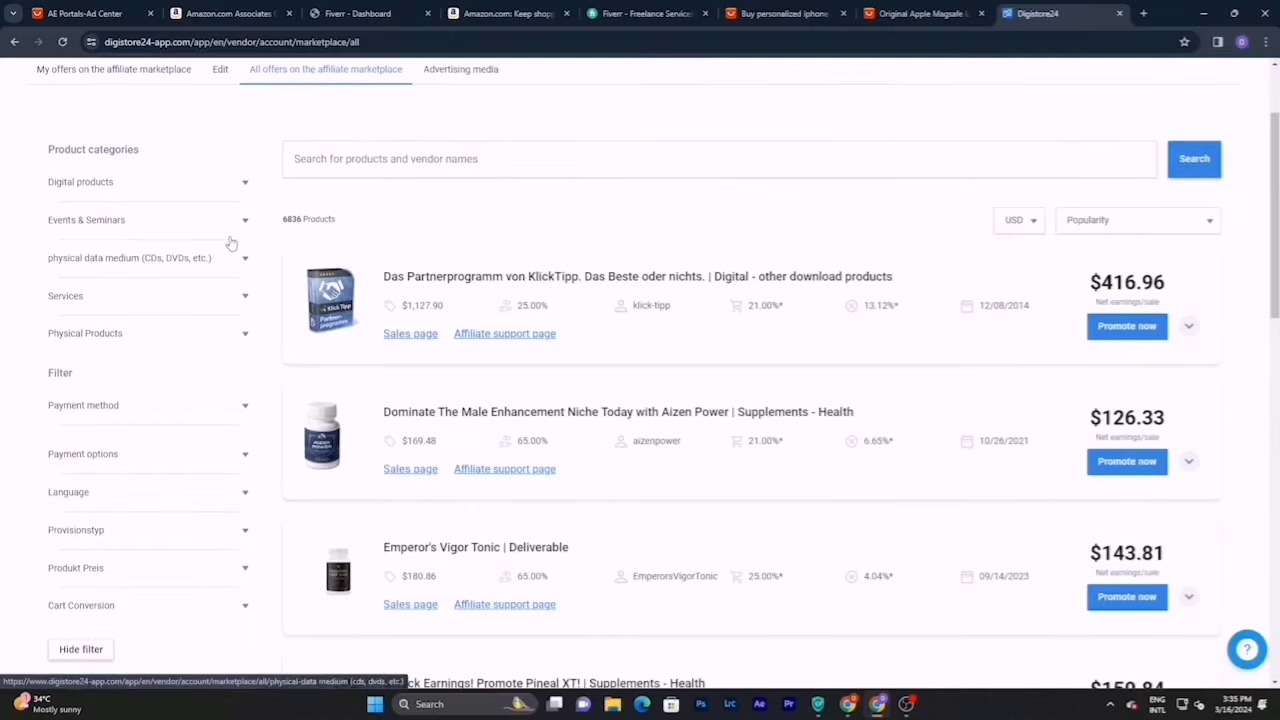
click(78, 188)
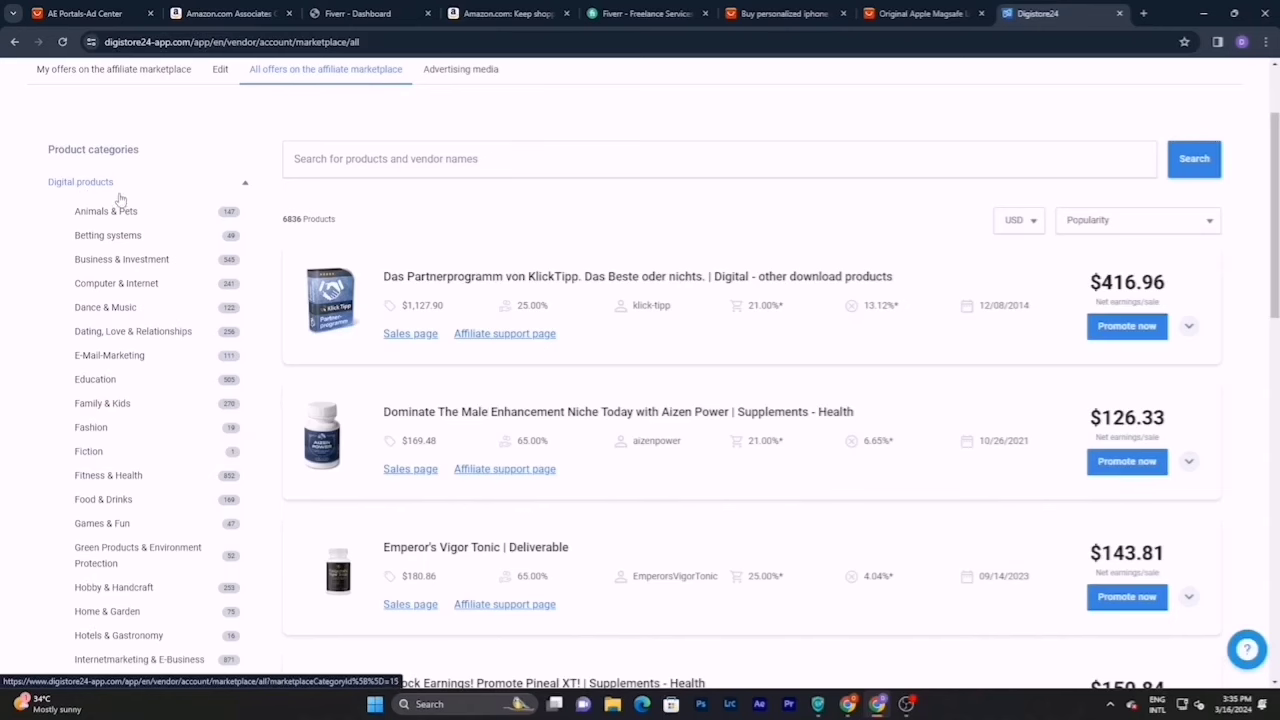
scroll(160, 467, down, 3)
scroll(160, 467, down, 5)
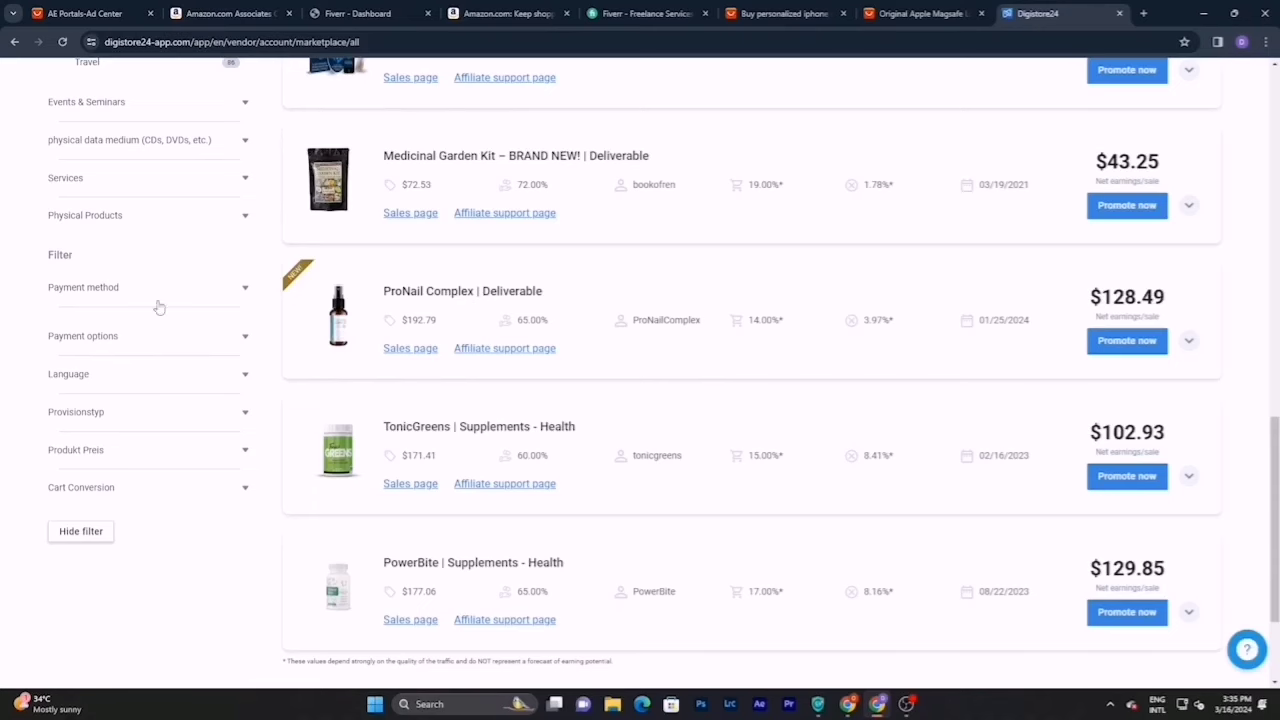
scroll(217, 266, up, 9)
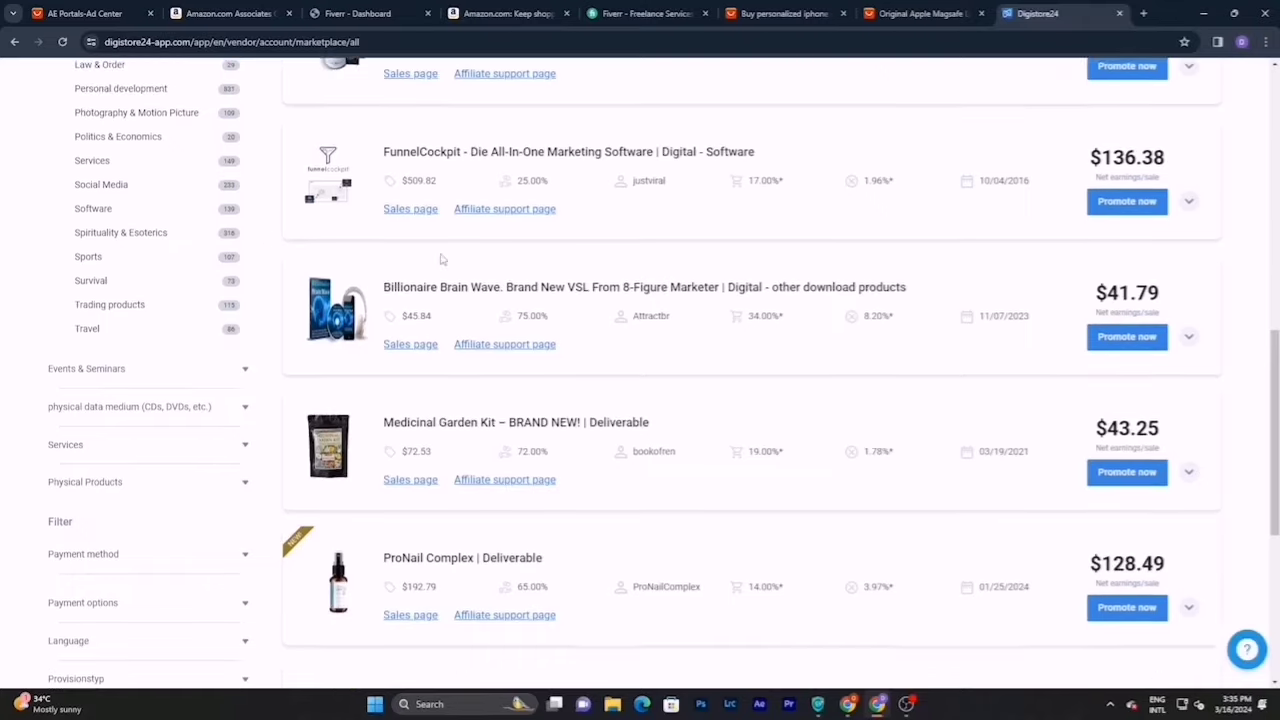
click(91, 117)
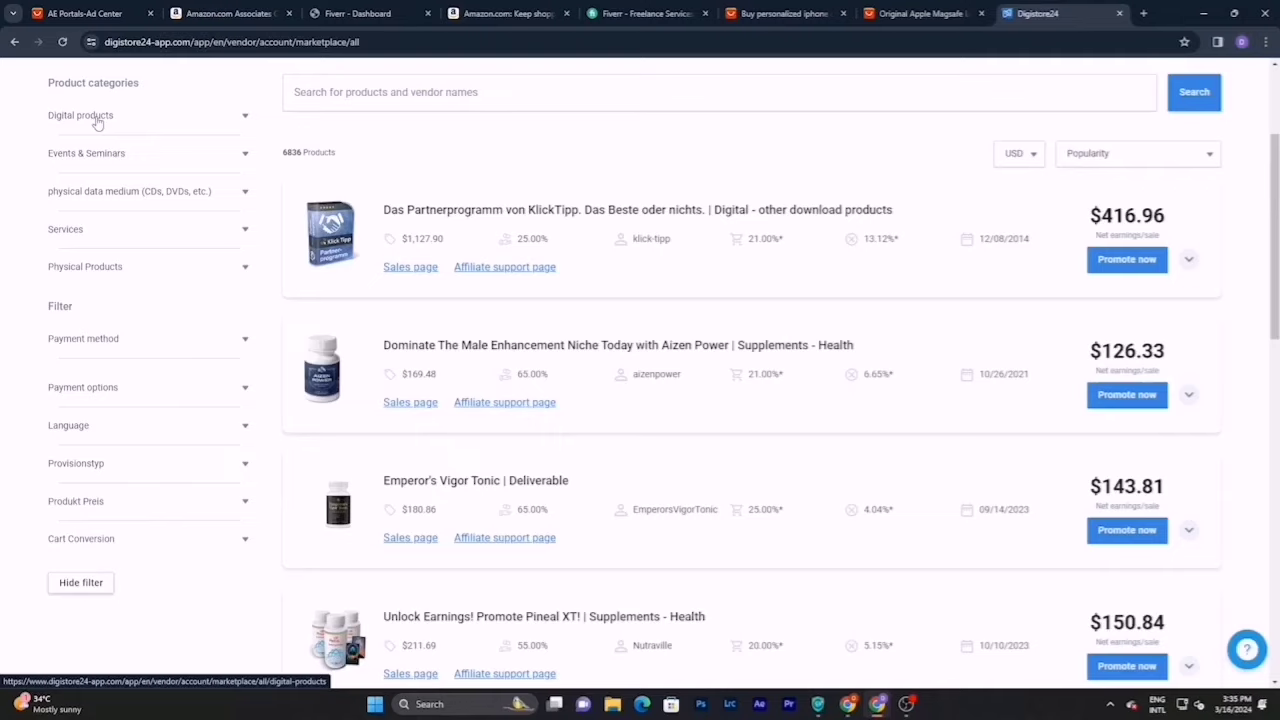
- Look through the marketplace offers, request to promote the KlickTipp partner programme and copy its promolink
scroll(91, 117, up, 2)
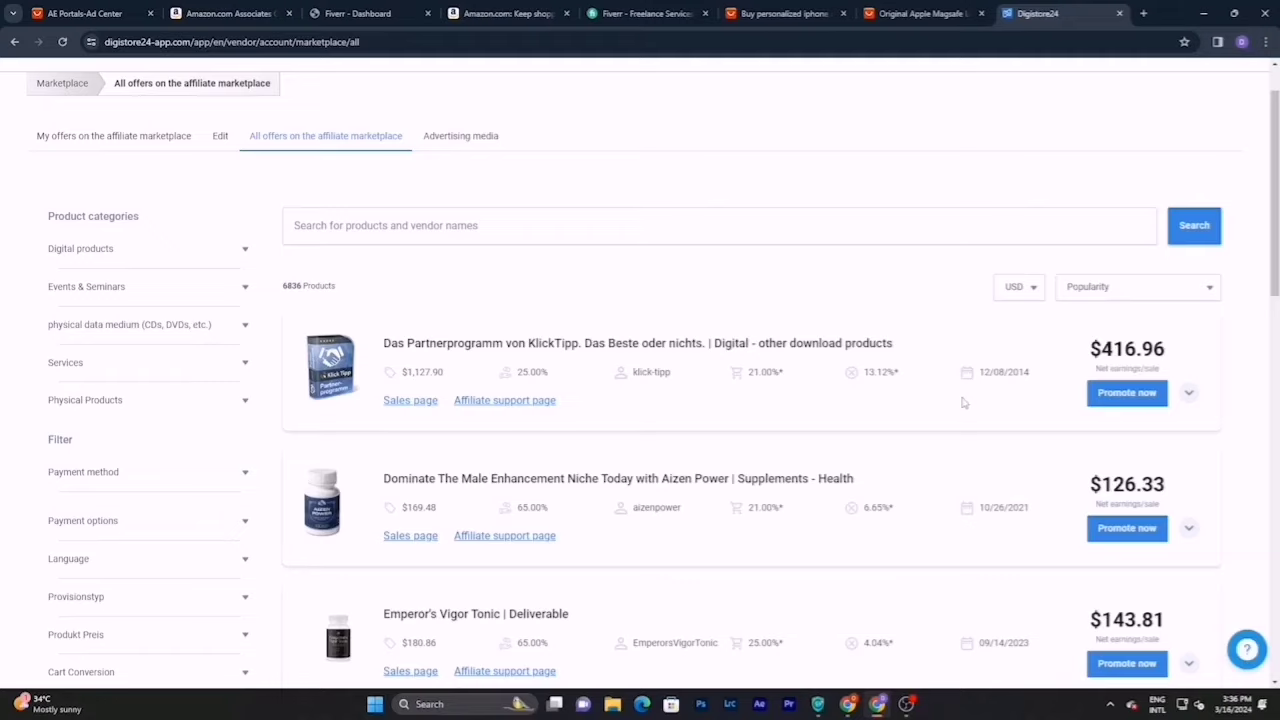
scroll(963, 402, down, 2)
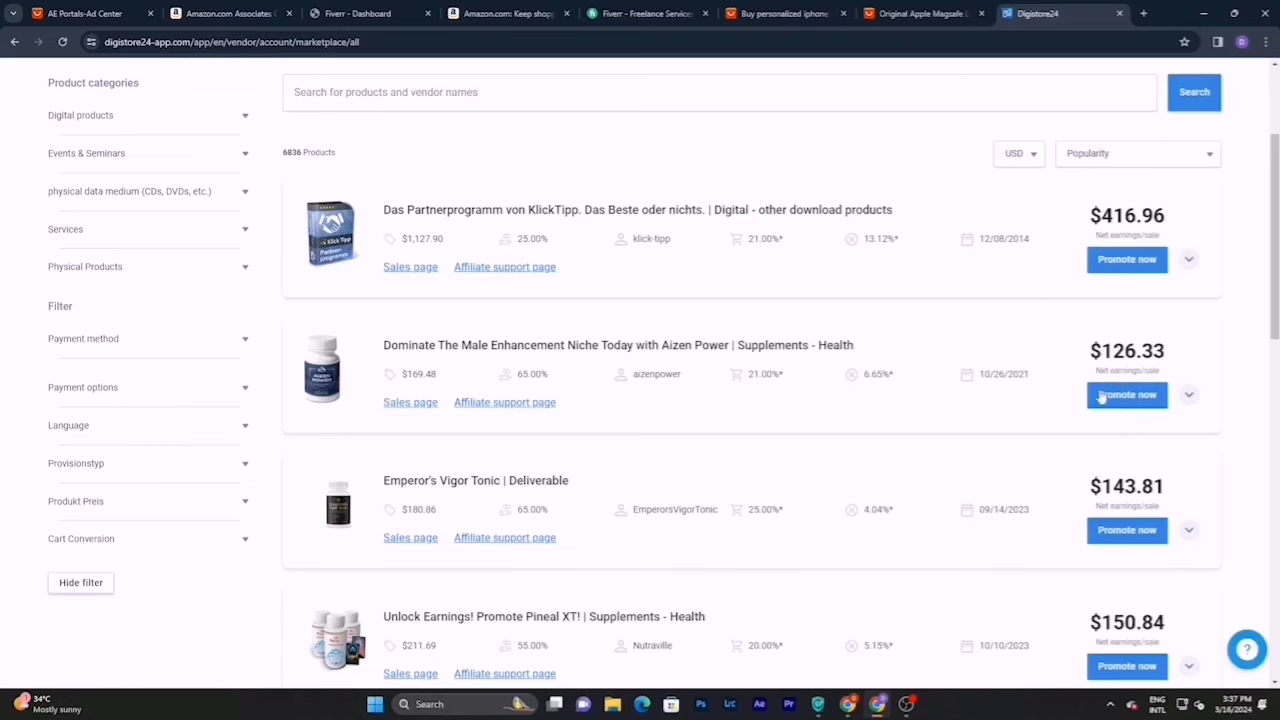
scroll(352, 357, down, 2)
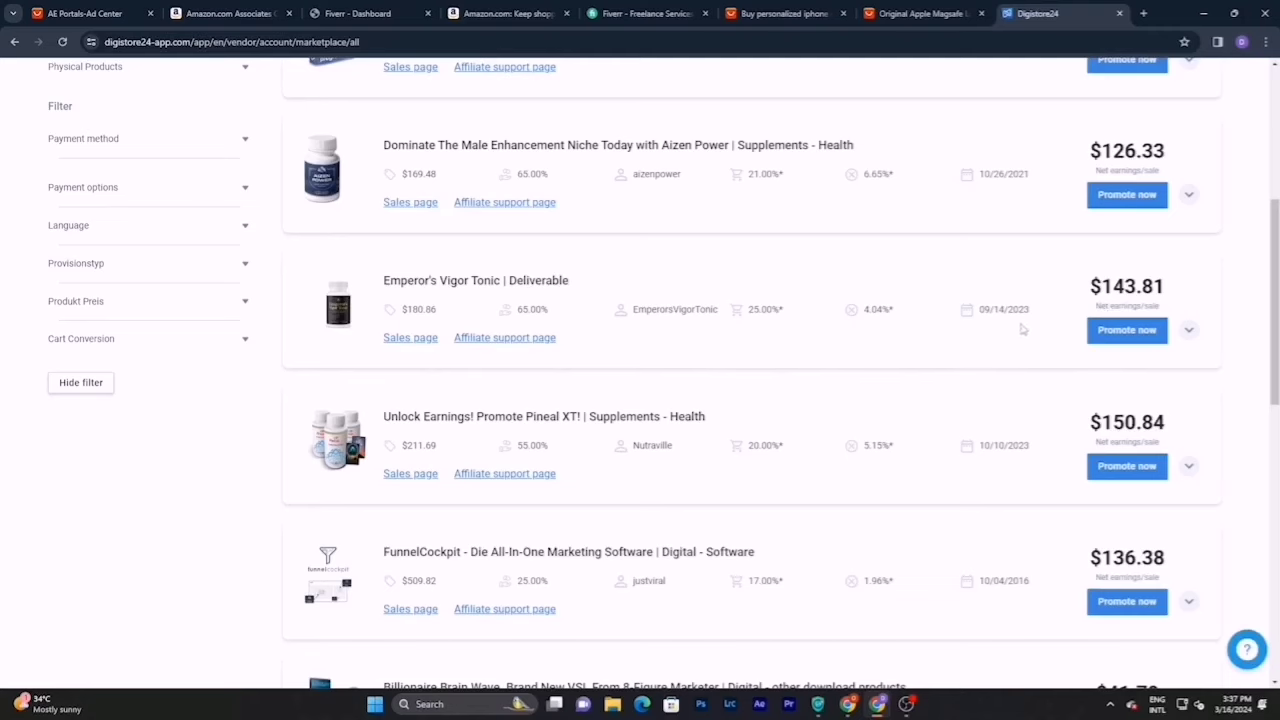
scroll(1002, 321, up, 1)
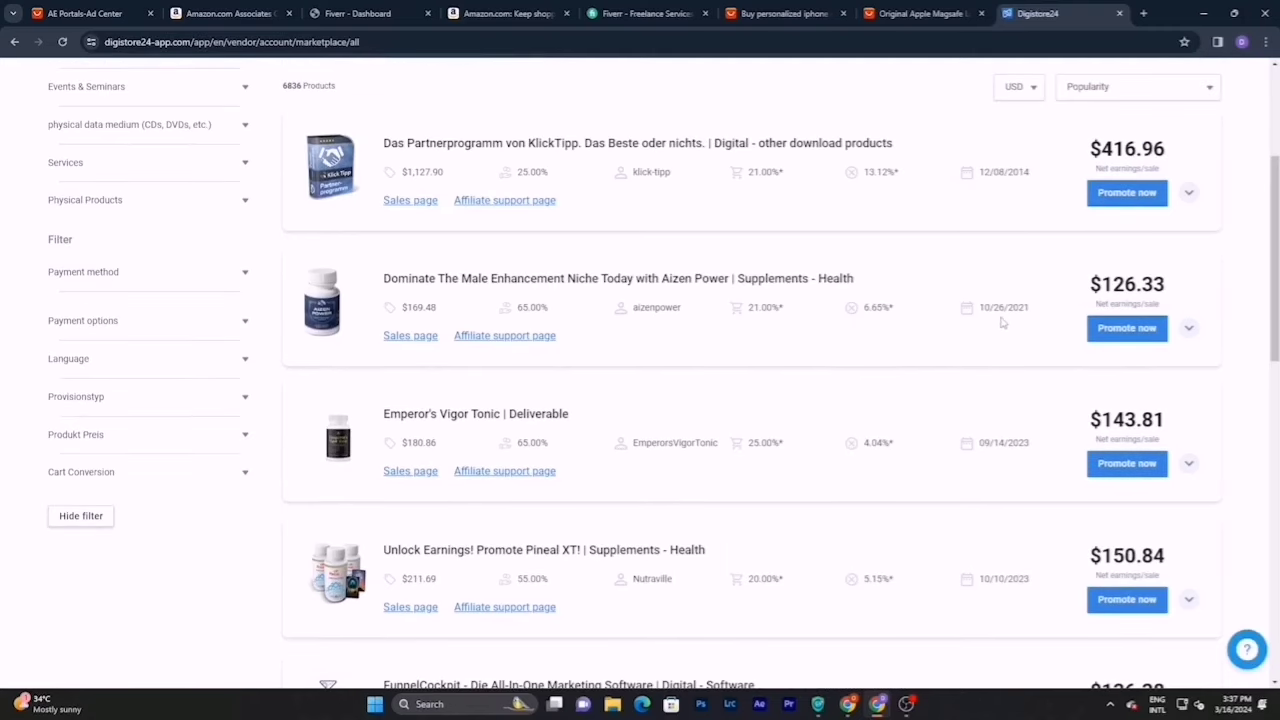
scroll(1002, 321, up, 1)
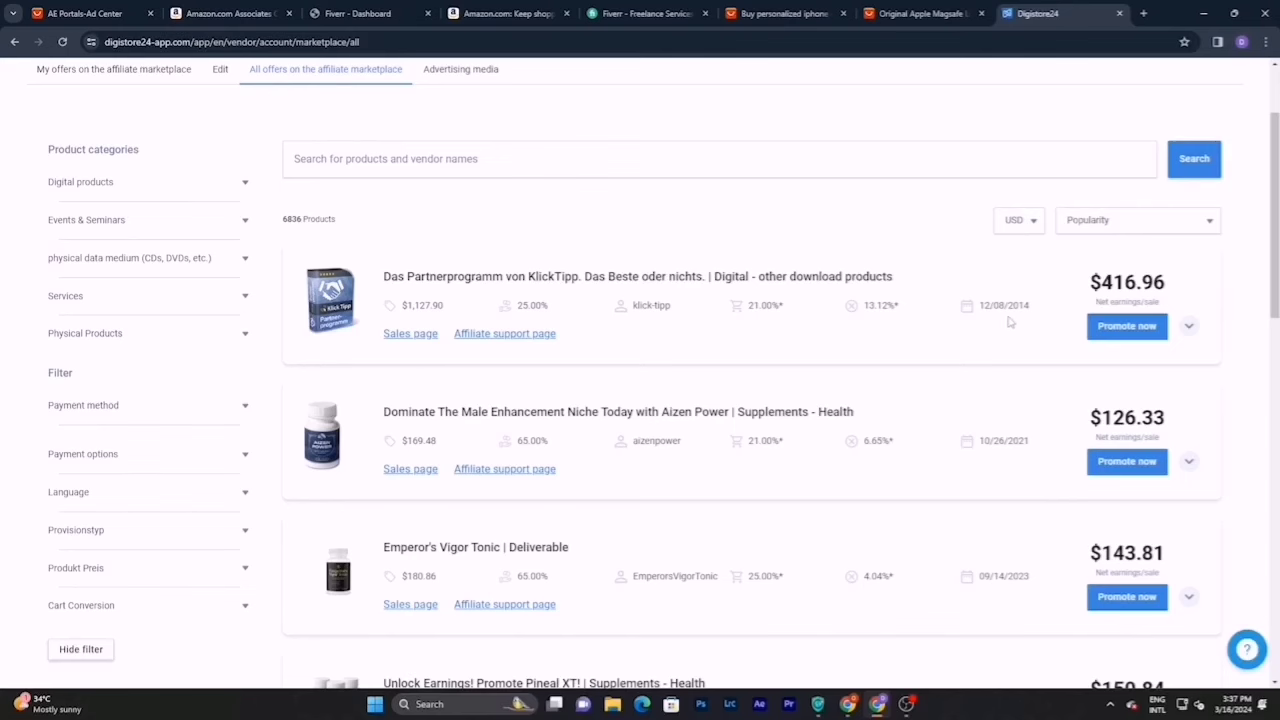
click(1121, 330)
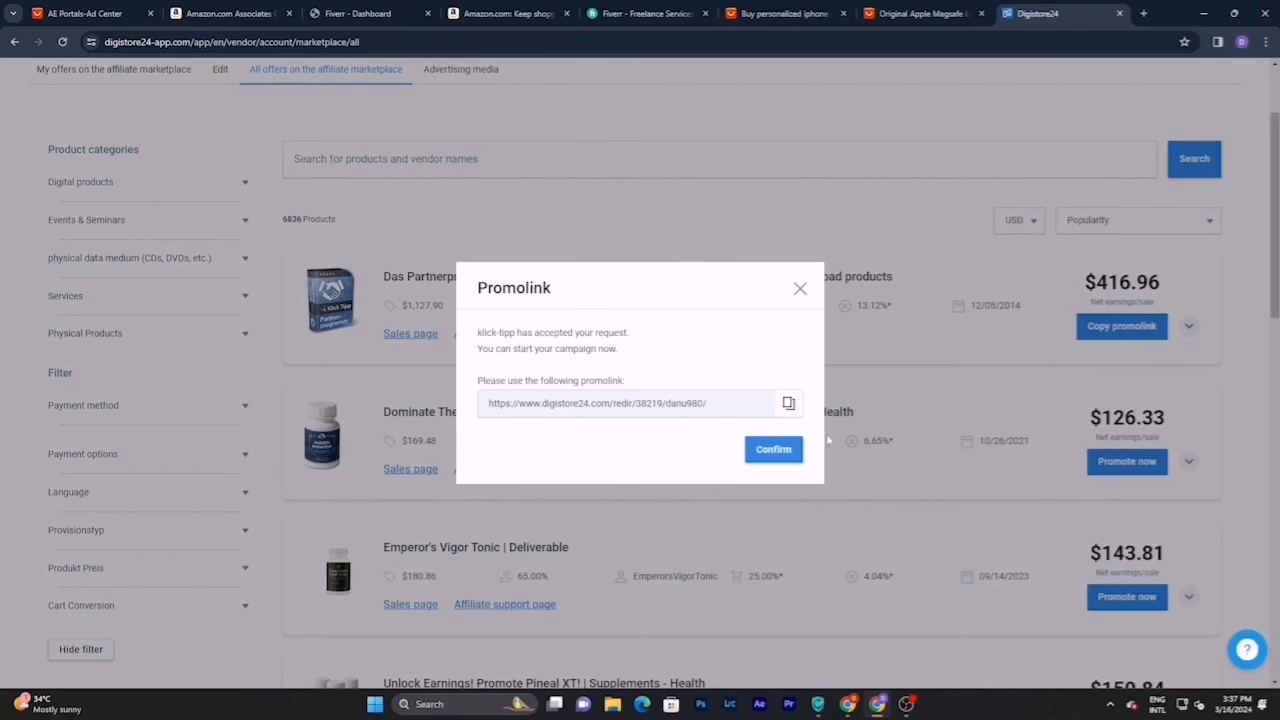
click(789, 404)
click(800, 294)
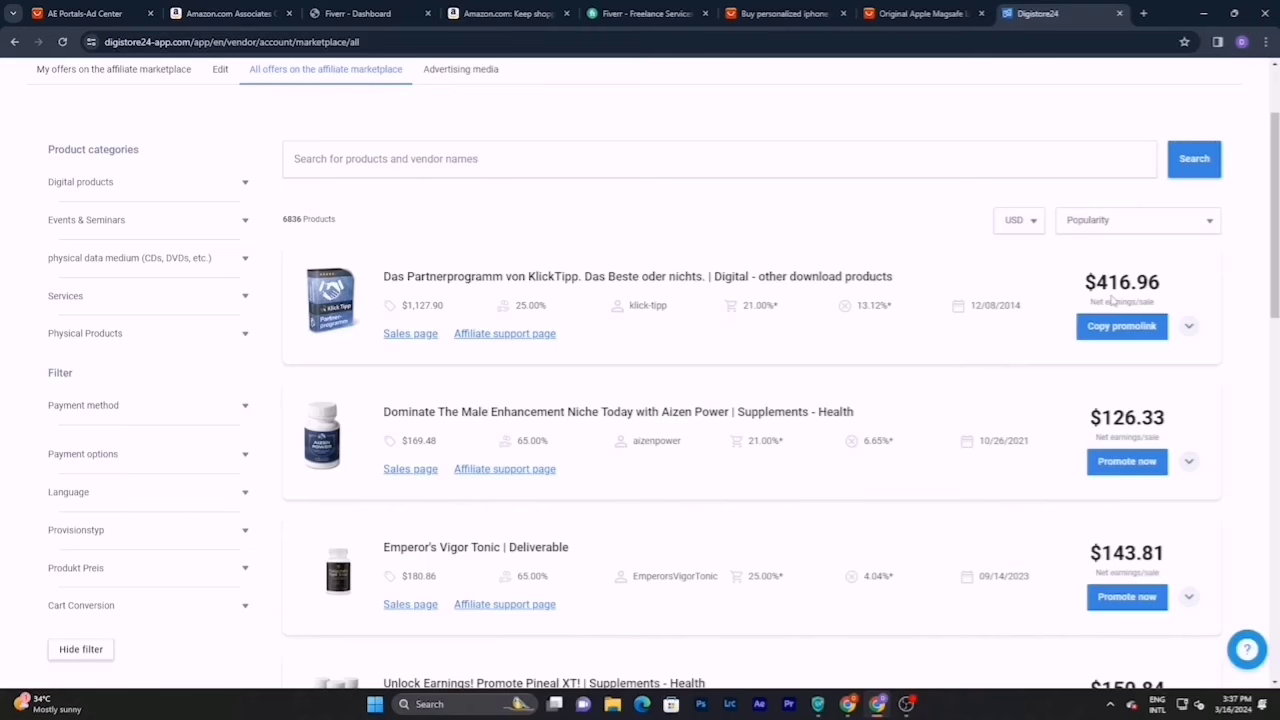
- Return to the Digistore24 dashboard and view the available vendor settings options
click(12, 42)
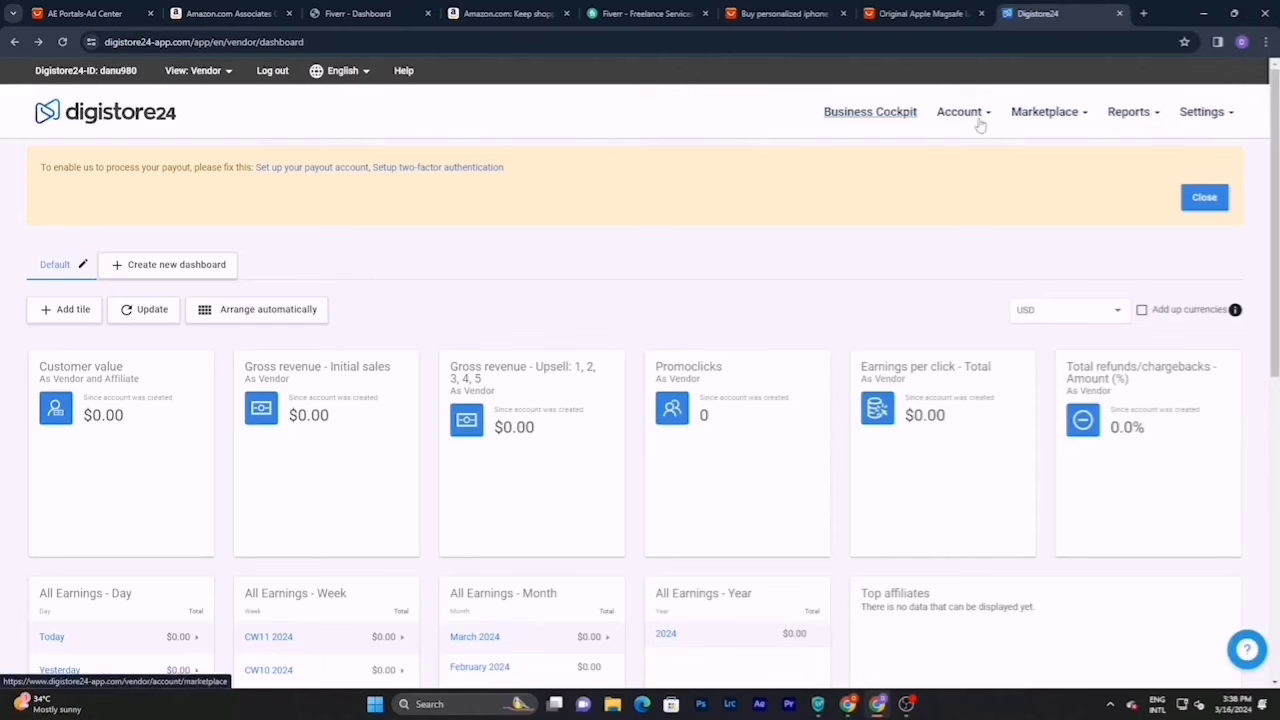
click(1216, 116)
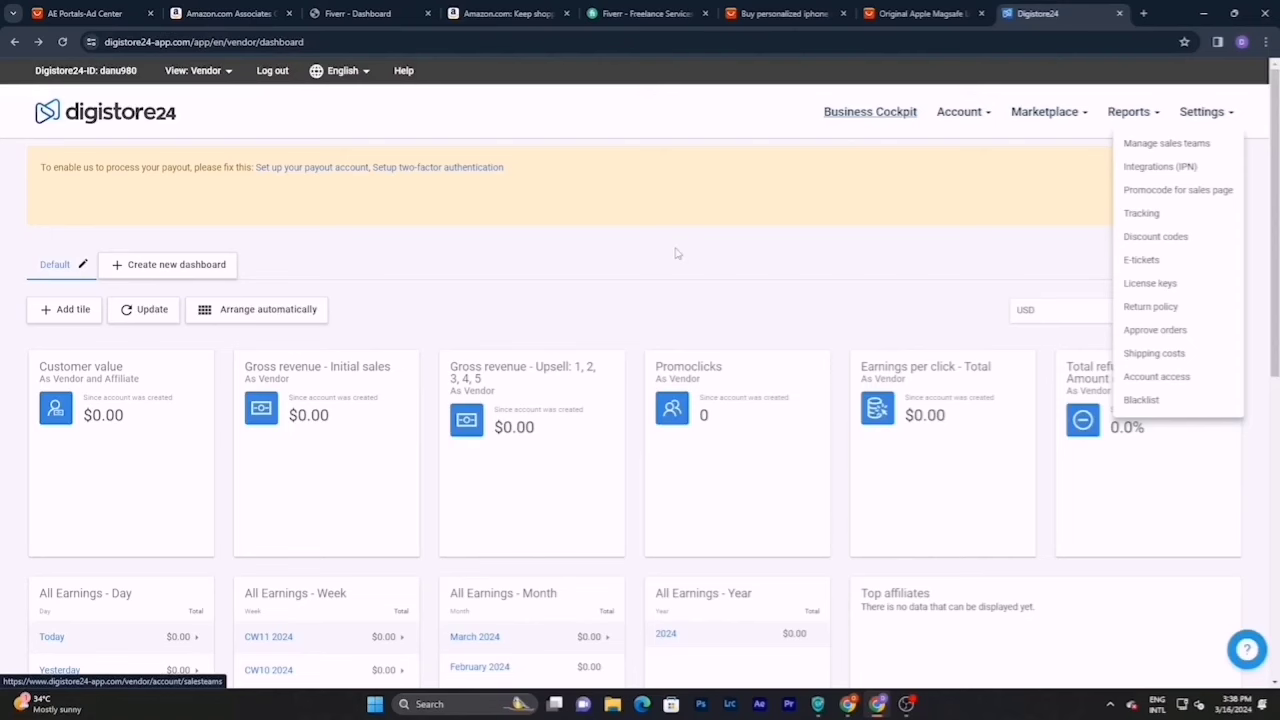
- Switch to Fiverr Affiliates, view the Default and Deep Links marketing tools and switch to the Fiverr marketplace site
key(ctrl+3)
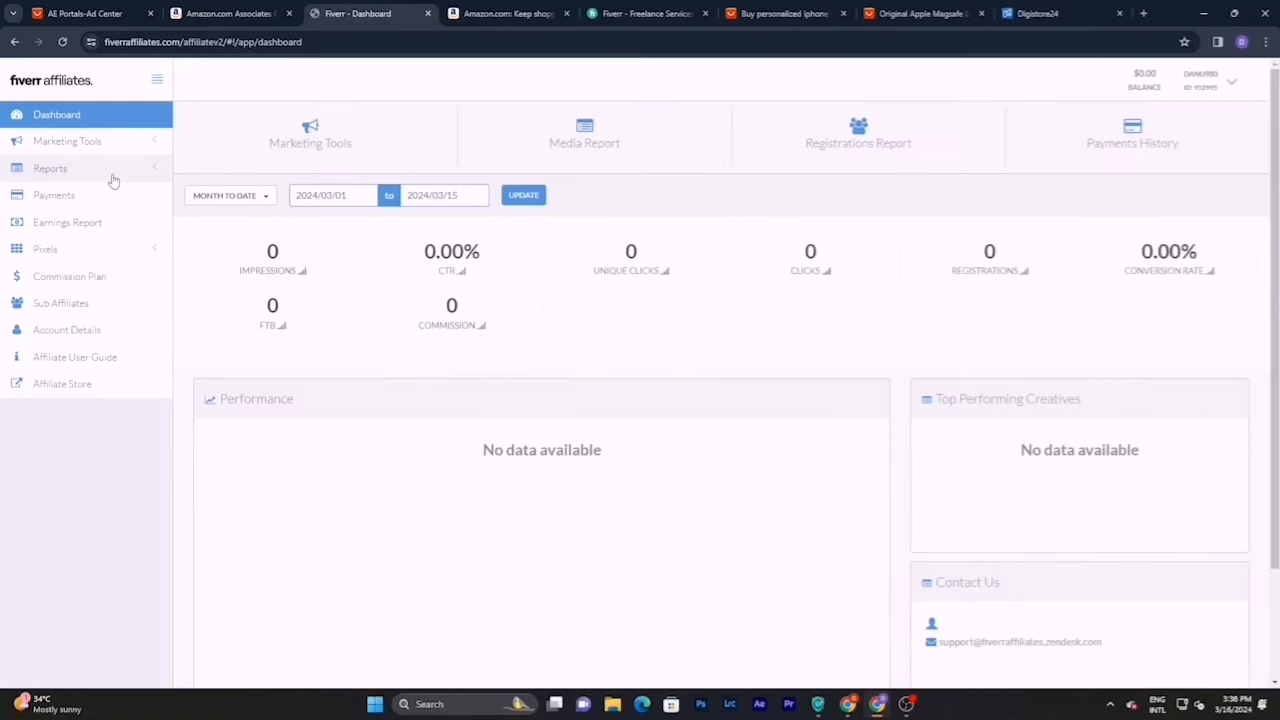
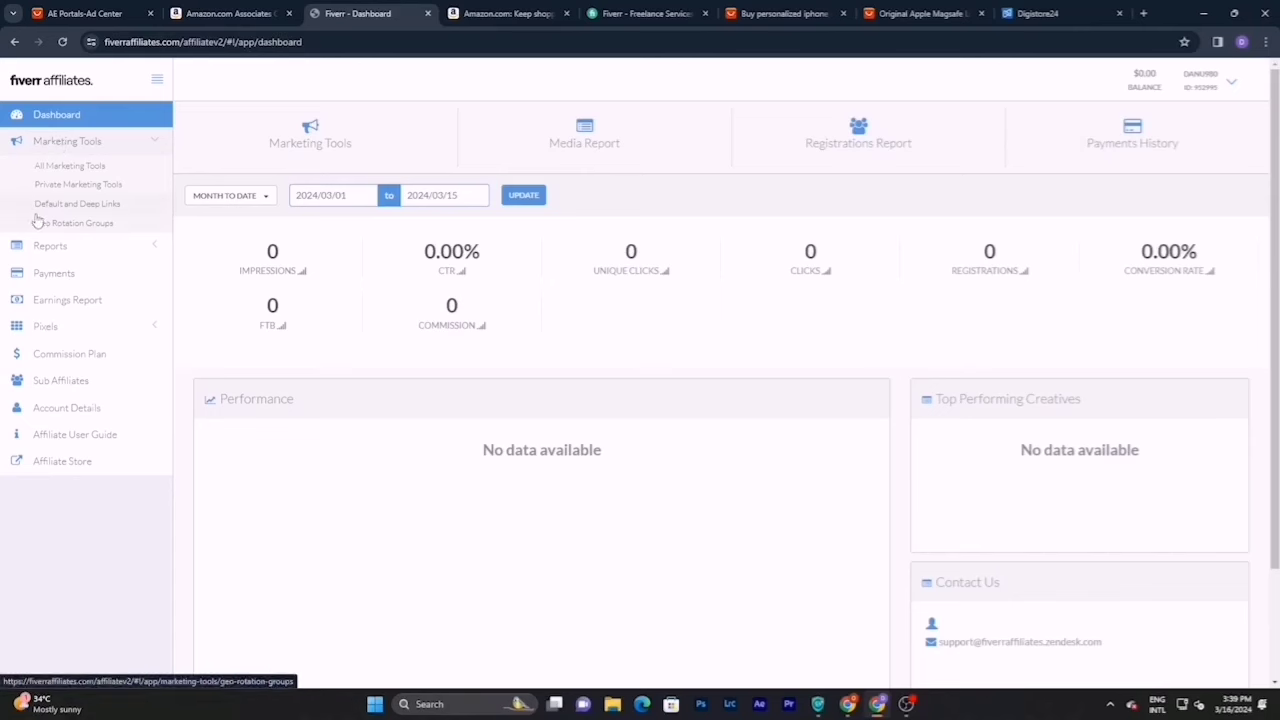
click(108, 206)
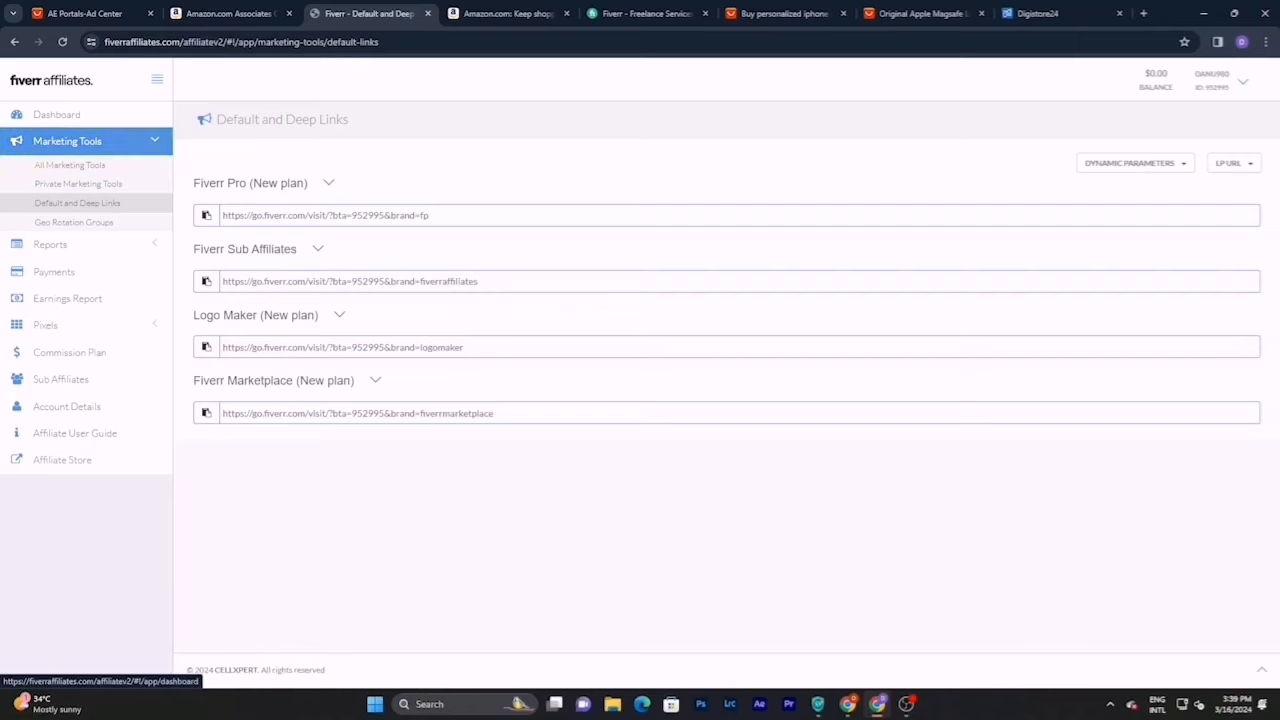
click(637, 13)
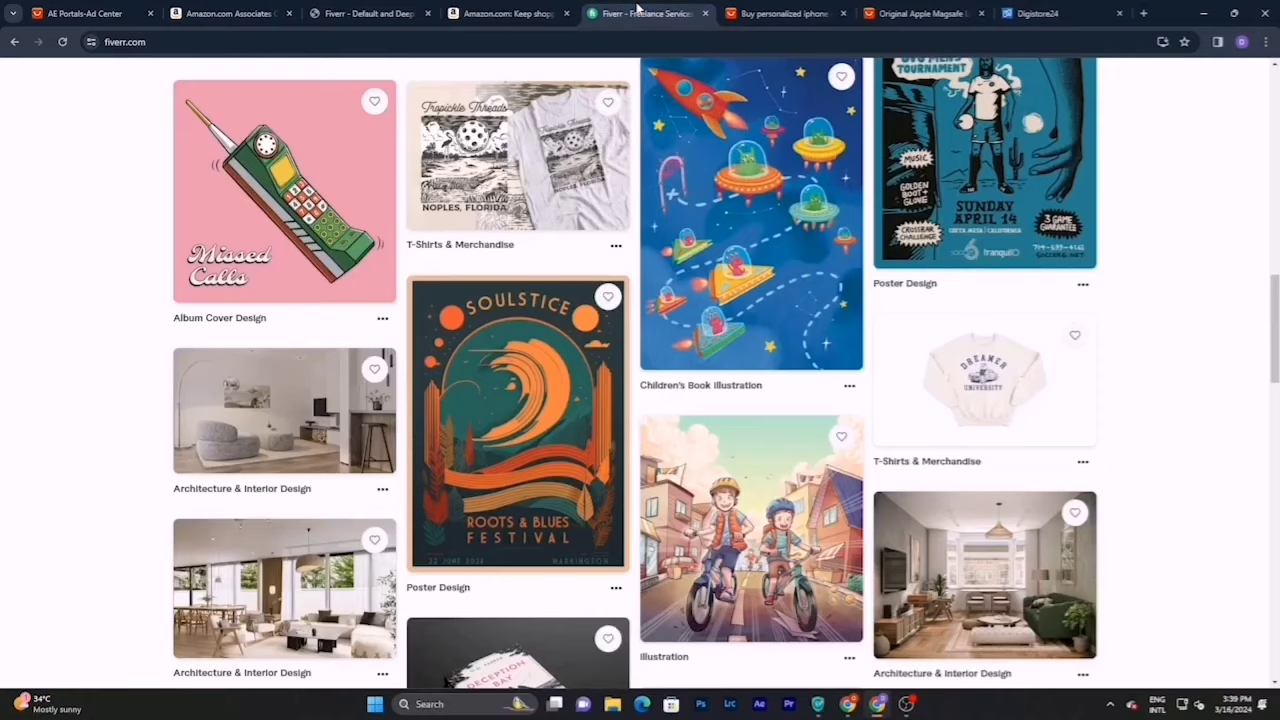
- Browse the Fiverr homepage and open the gig that offers to design, redesign, edit and vectorize any logo or graphic
scroll(610, 170, up, 15)
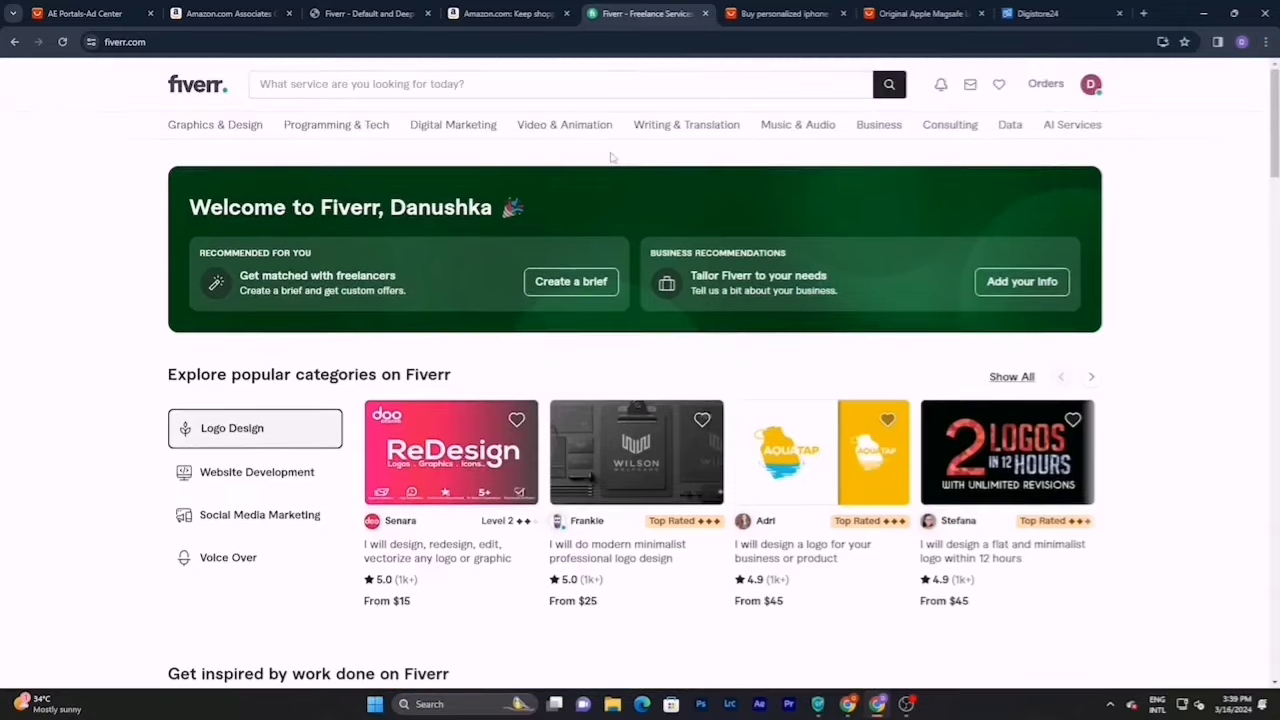
mouse_move(533, 118)
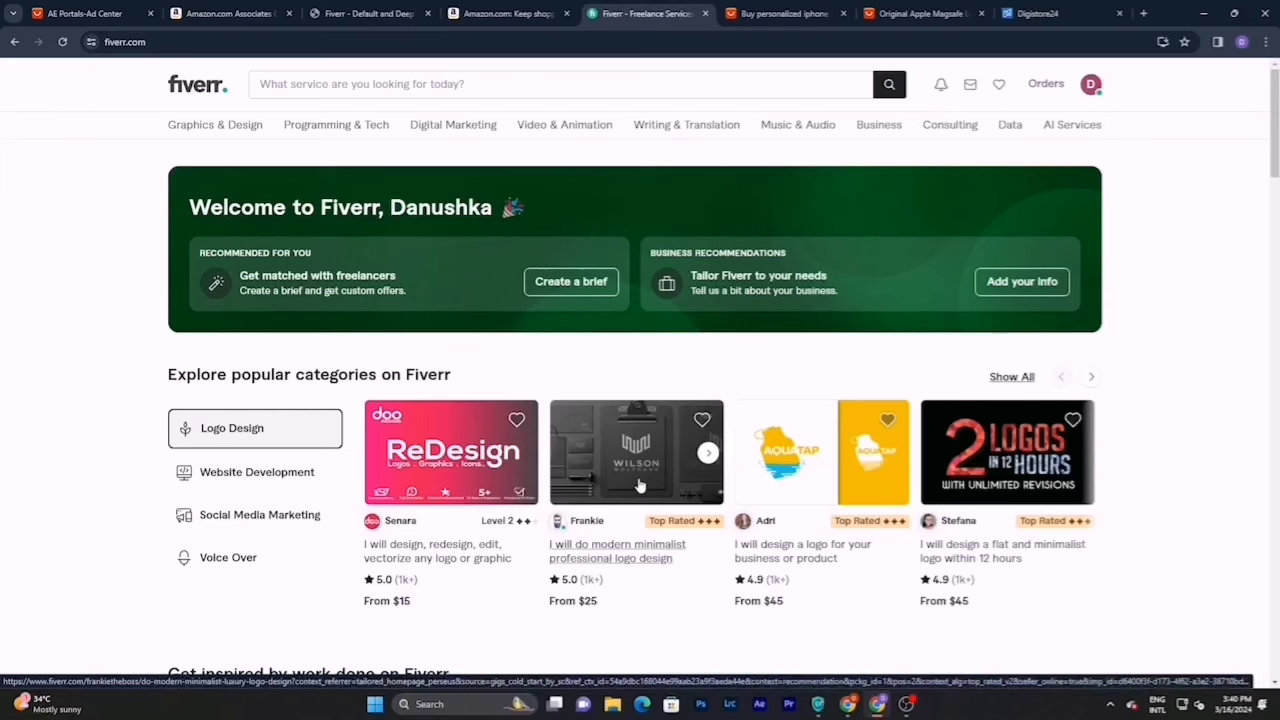
scroll(750, 460, down, 3)
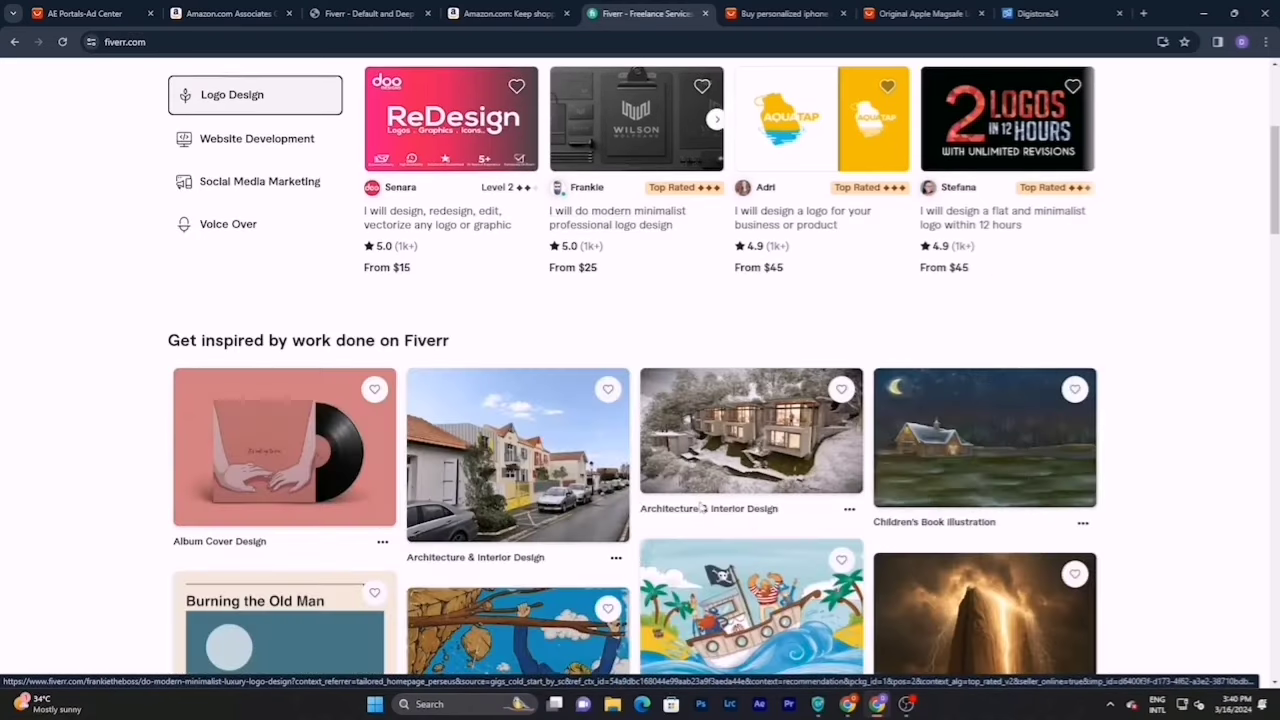
scroll(904, 478, down, 6)
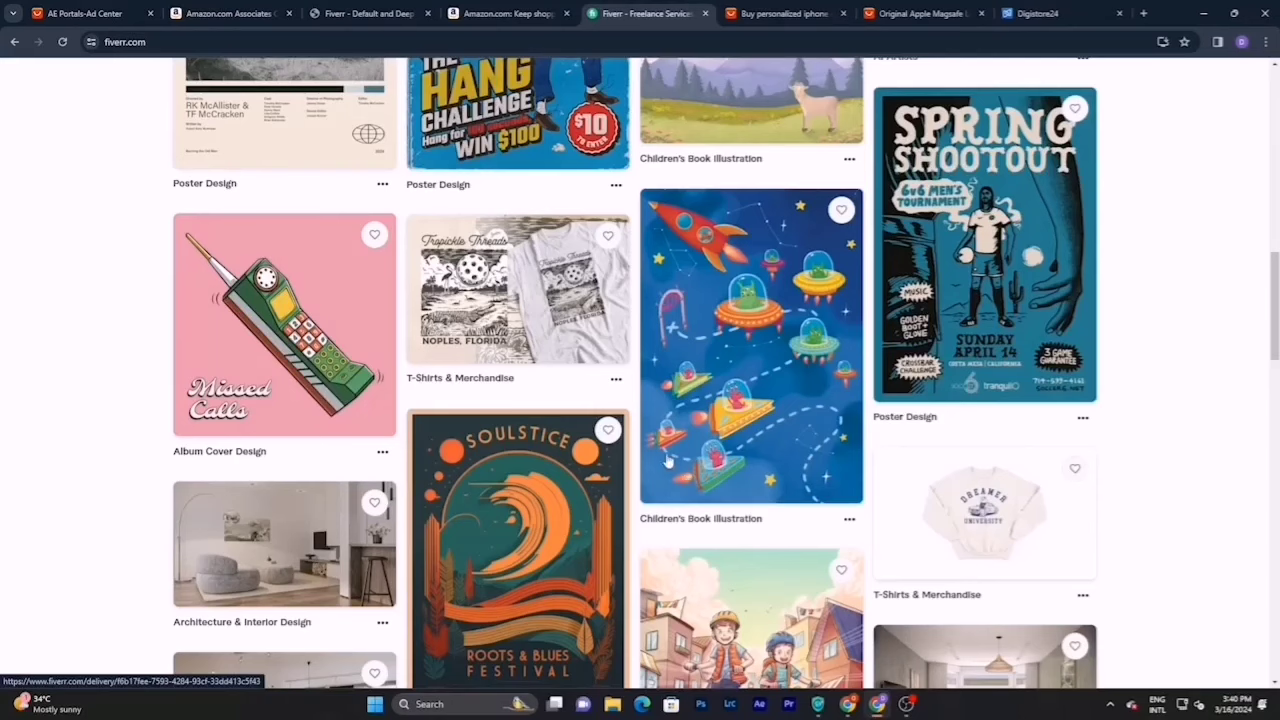
scroll(663, 460, up, 4)
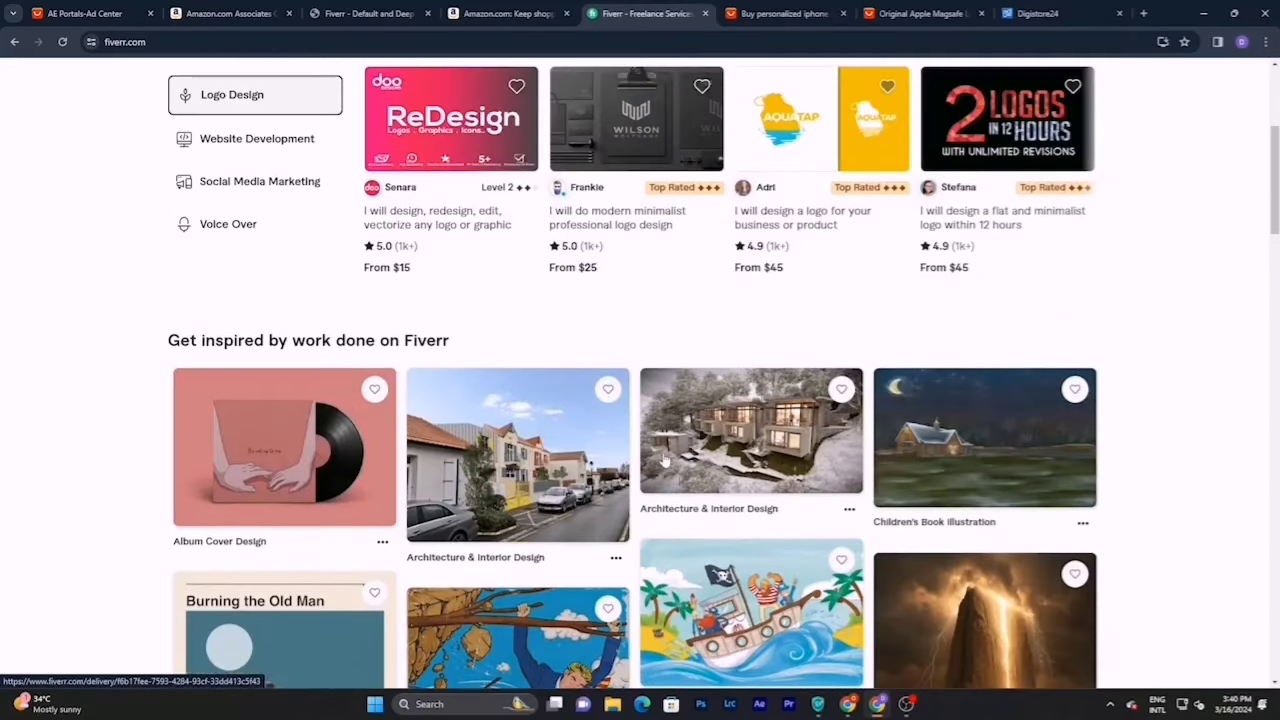
scroll(659, 457, up, 3)
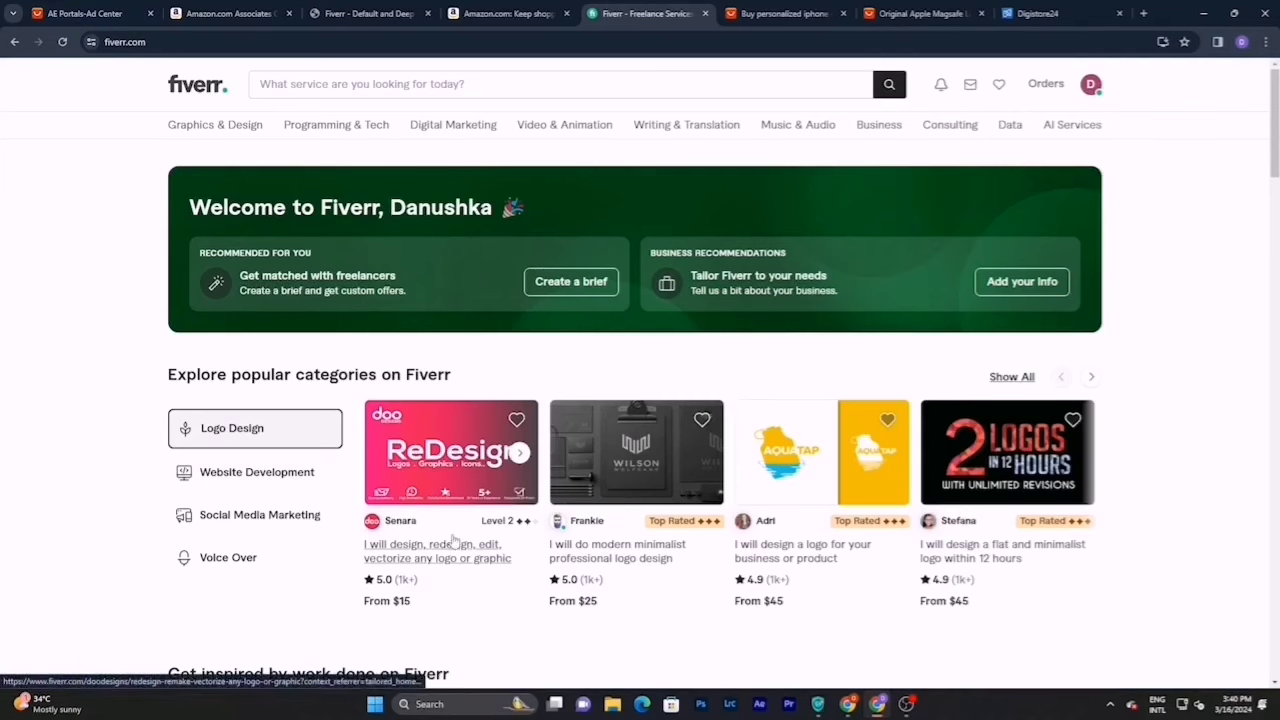
click(473, 465)
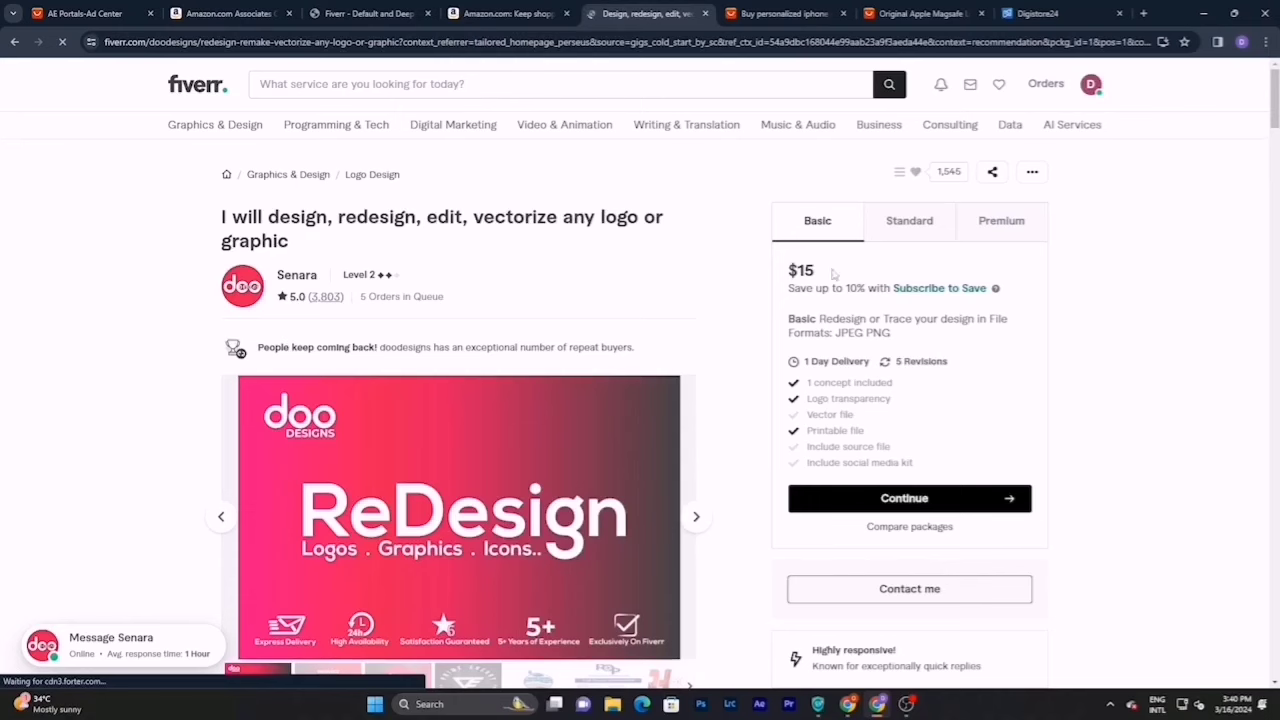
- View the Standard and Premium packages of the logo redesign gig and look through its details
click(887, 226)
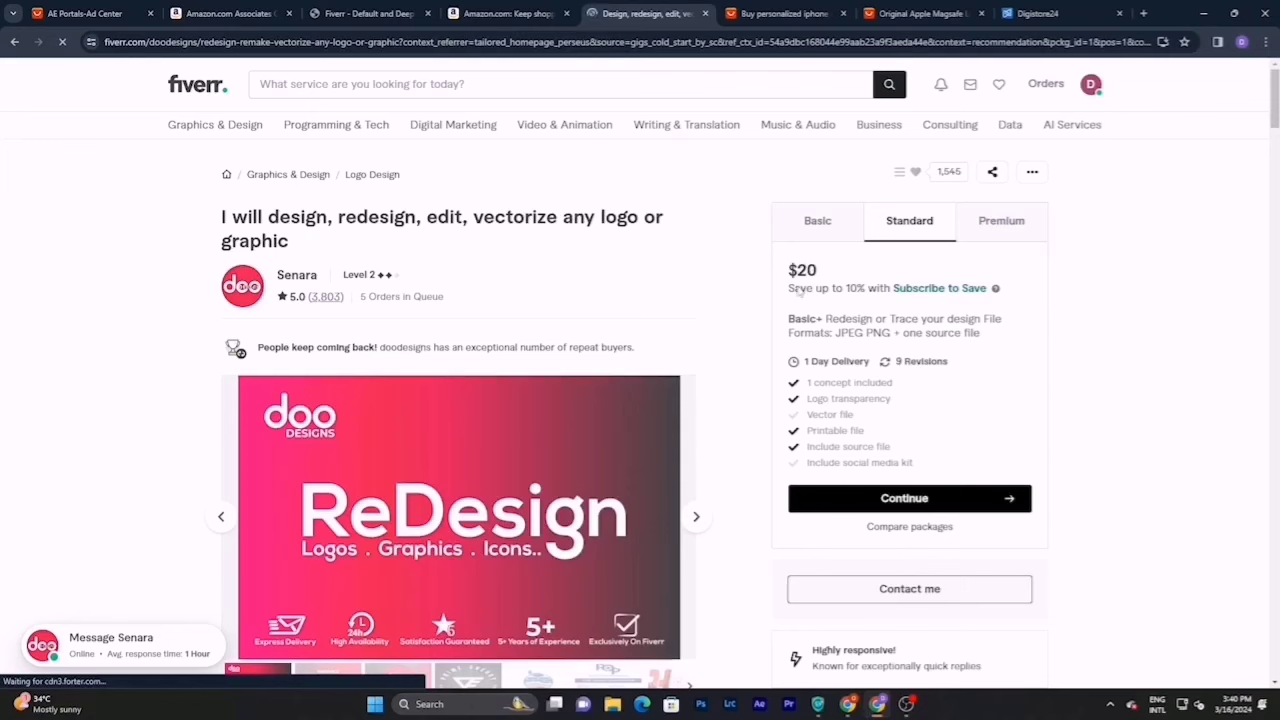
click(1002, 230)
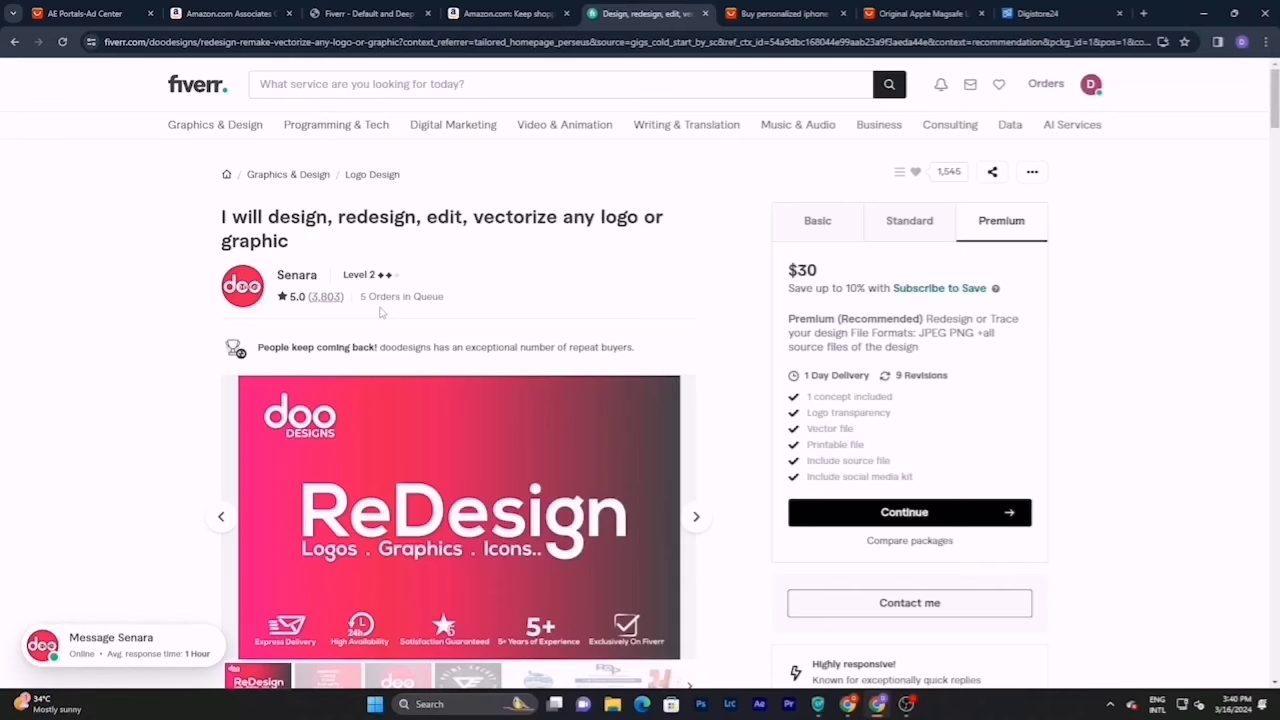
scroll(379, 313, down, 1)
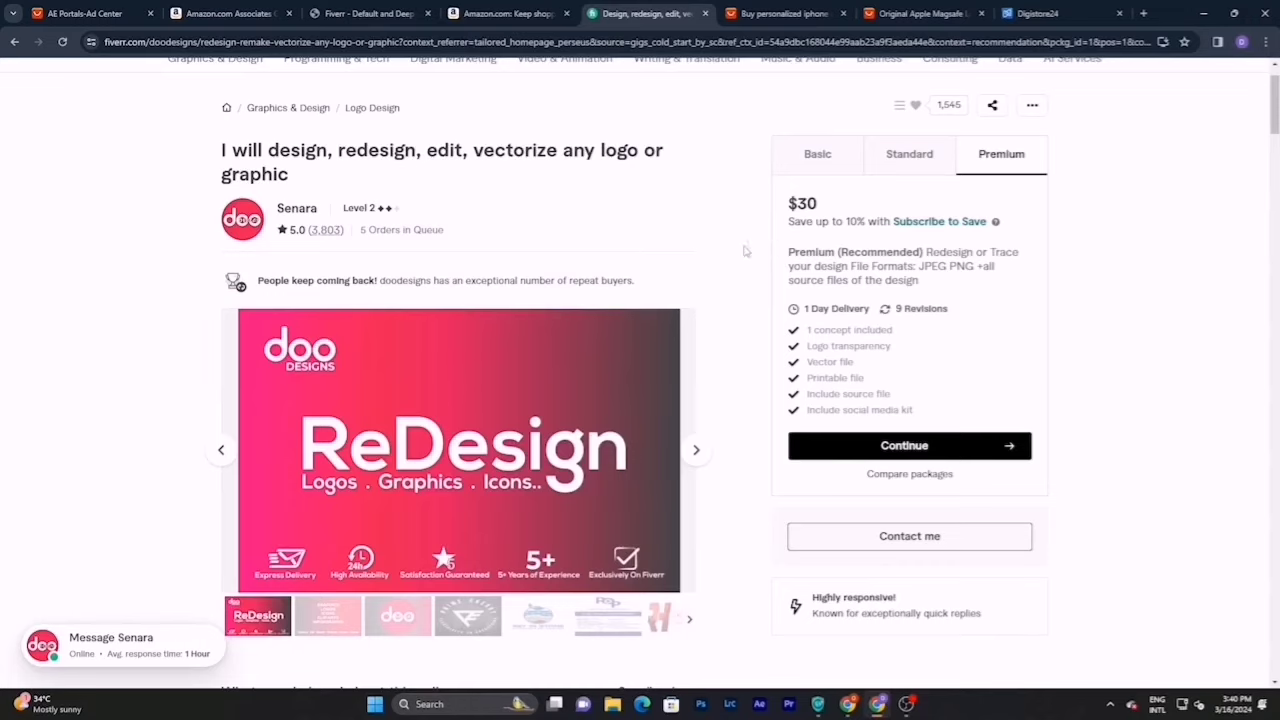
scroll(748, 258, down, 3)
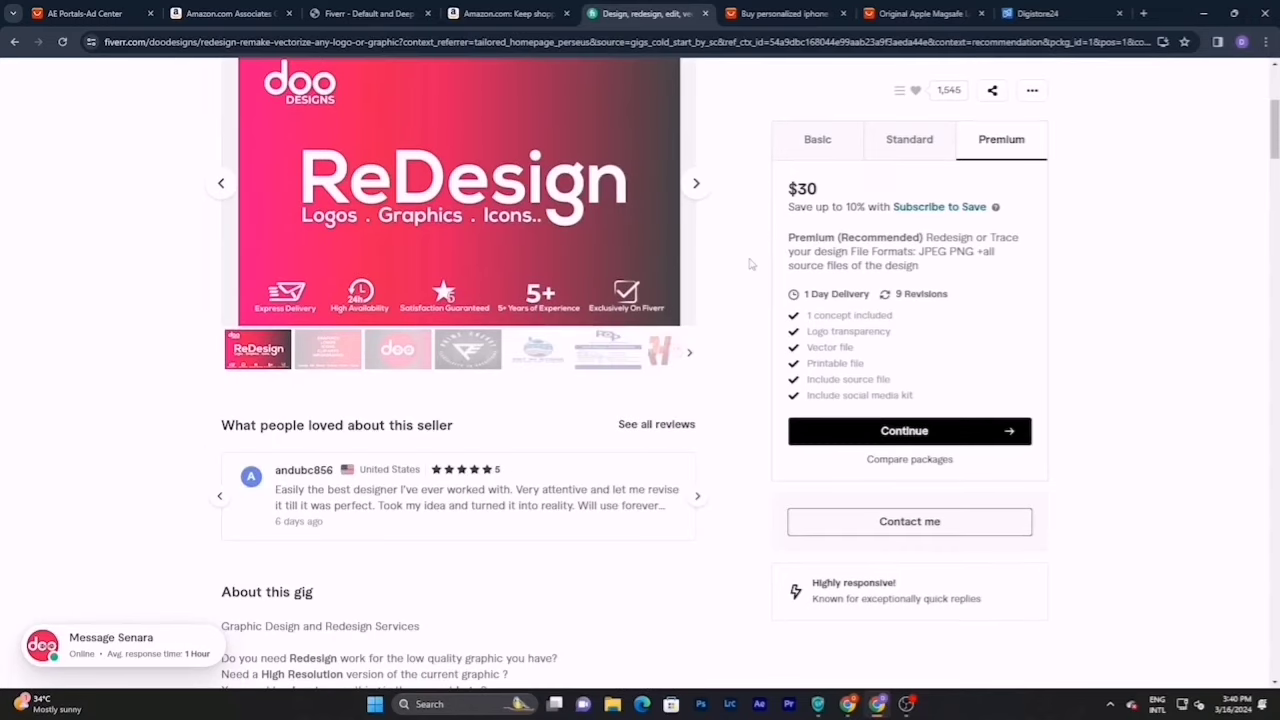
scroll(749, 264, down, 8)
scroll(747, 265, up, 11)
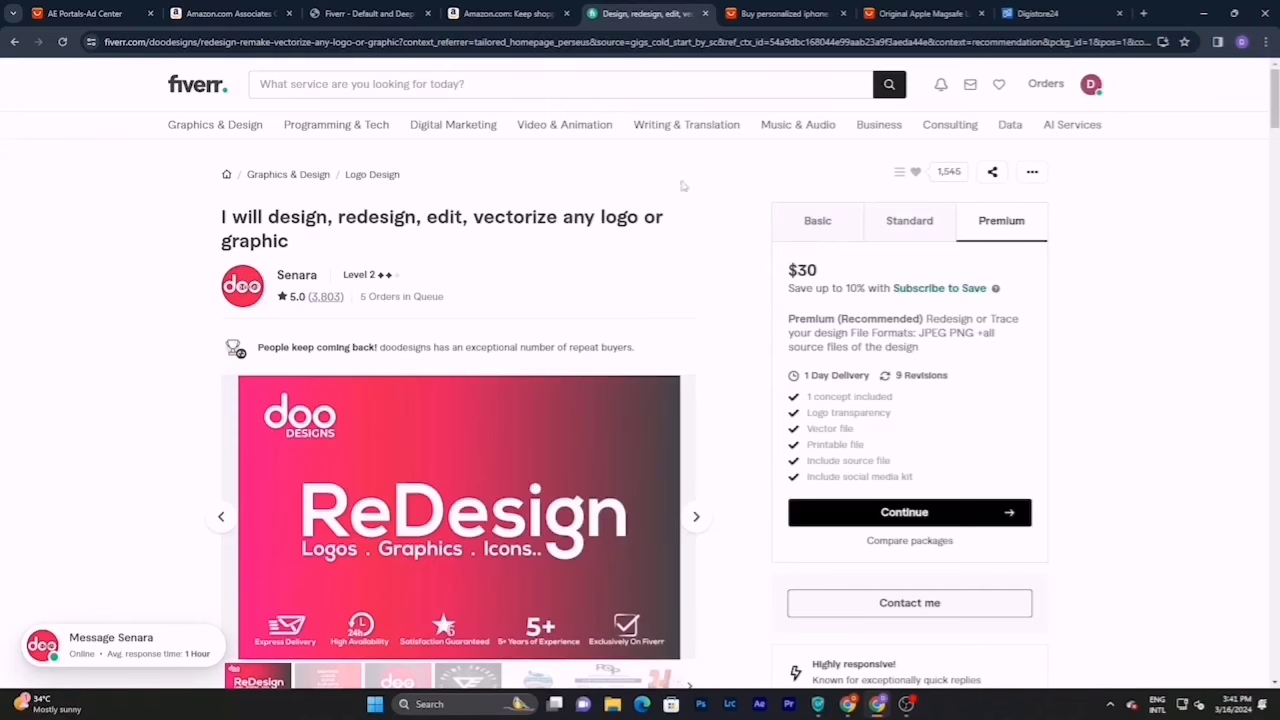
- Go to Website Design in the Graphics & Design category, open the unique figma website design mockup gig and dismiss its discount offer
mouse_move(210, 125)
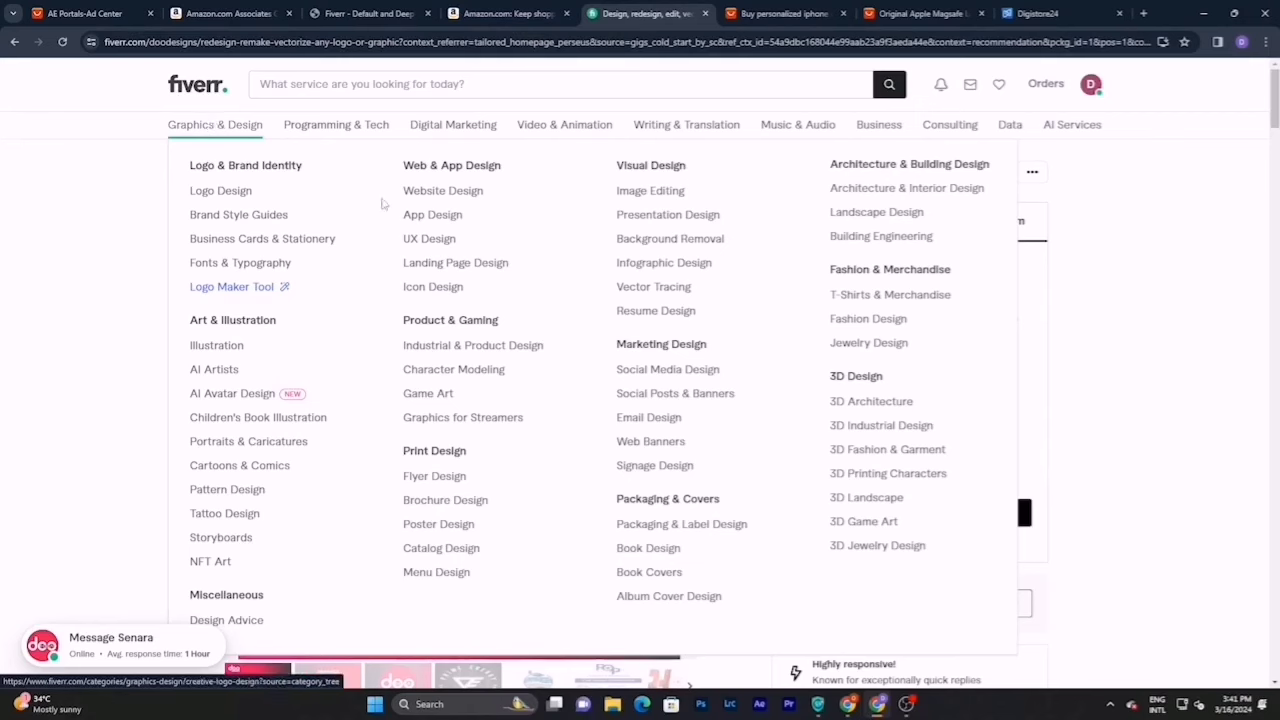
click(452, 202)
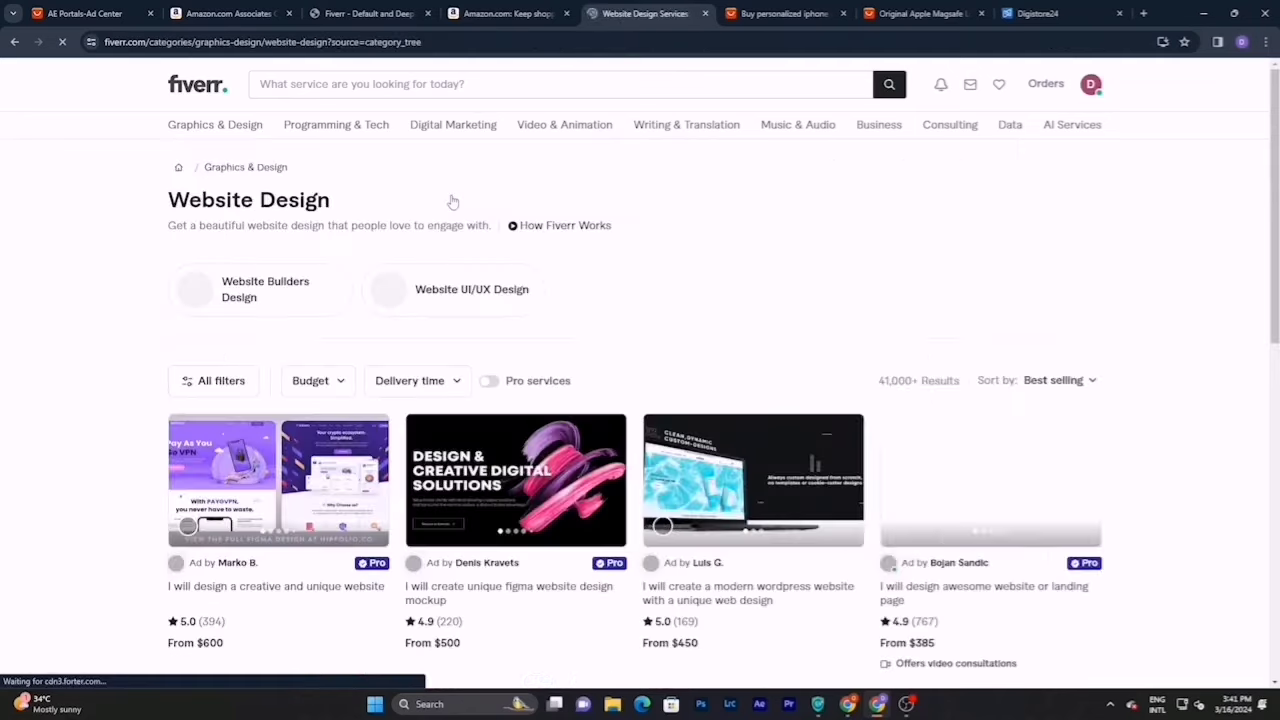
scroll(809, 429, down, 2)
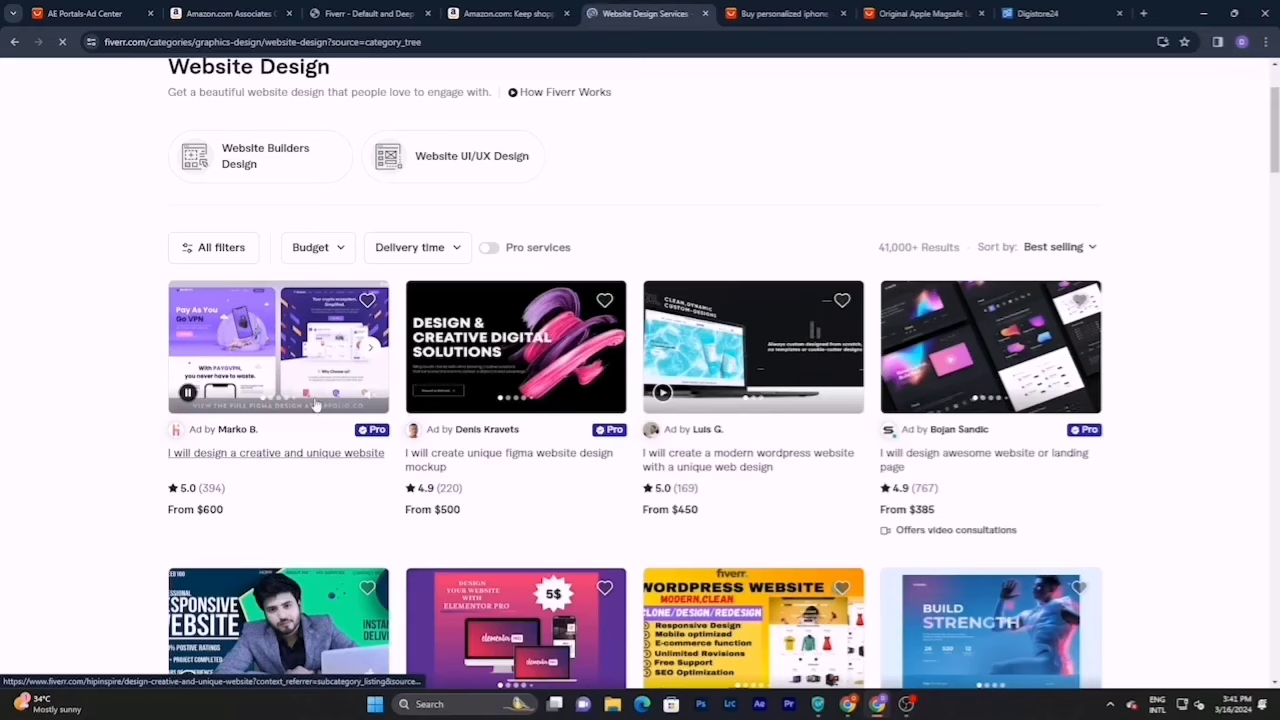
click(464, 380)
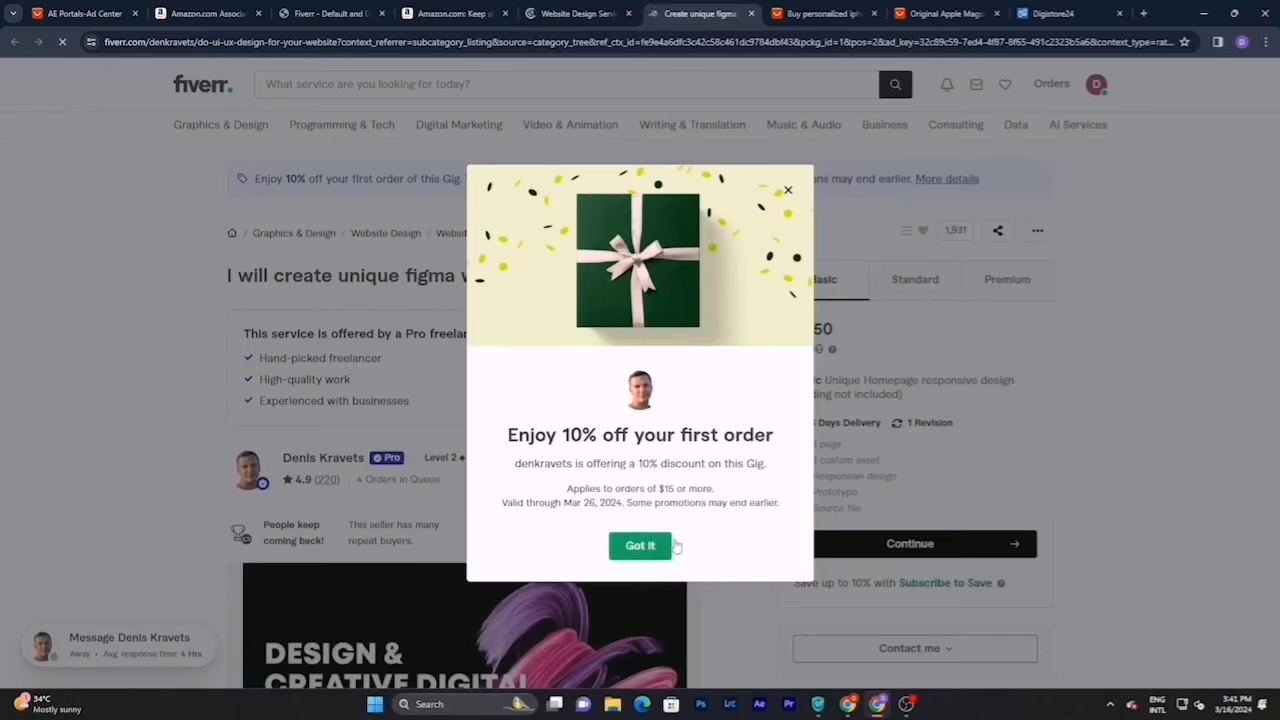
click(640, 546)
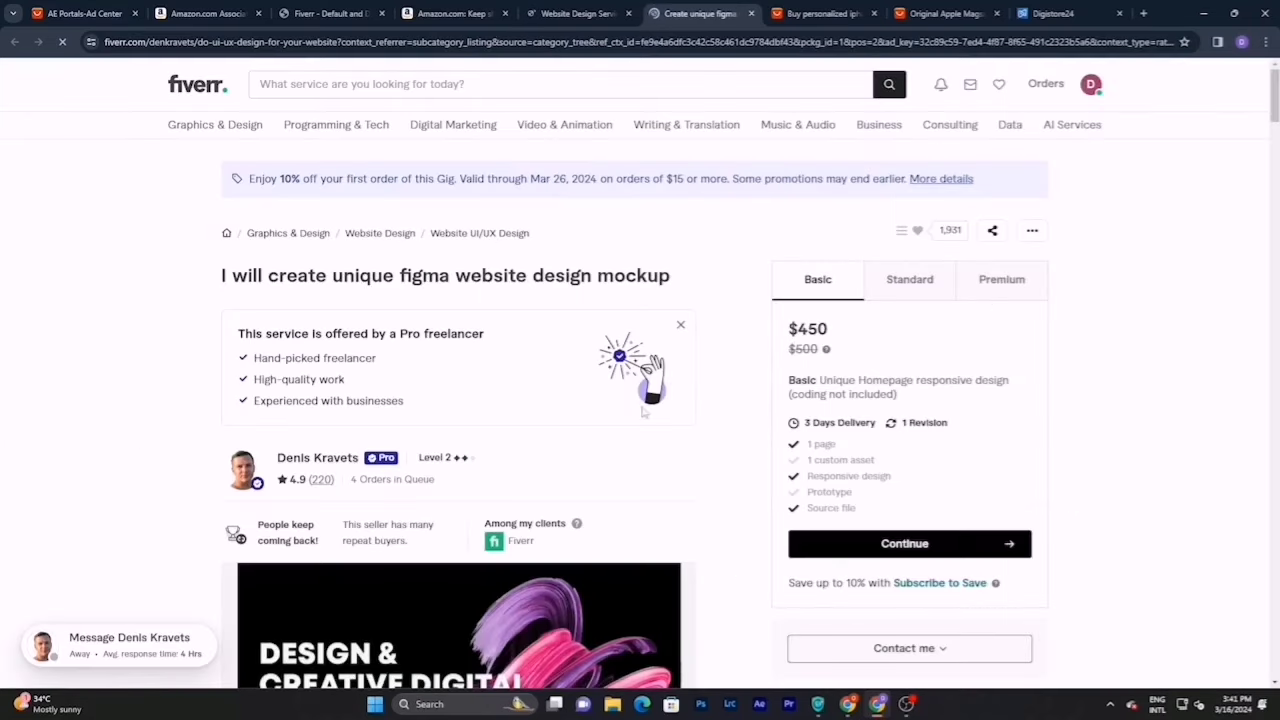
- View the Standard package of the figma mockup gig and read through its description
scroll(717, 413, down, 2)
scroll(717, 413, down, 3)
scroll(751, 409, up, 4)
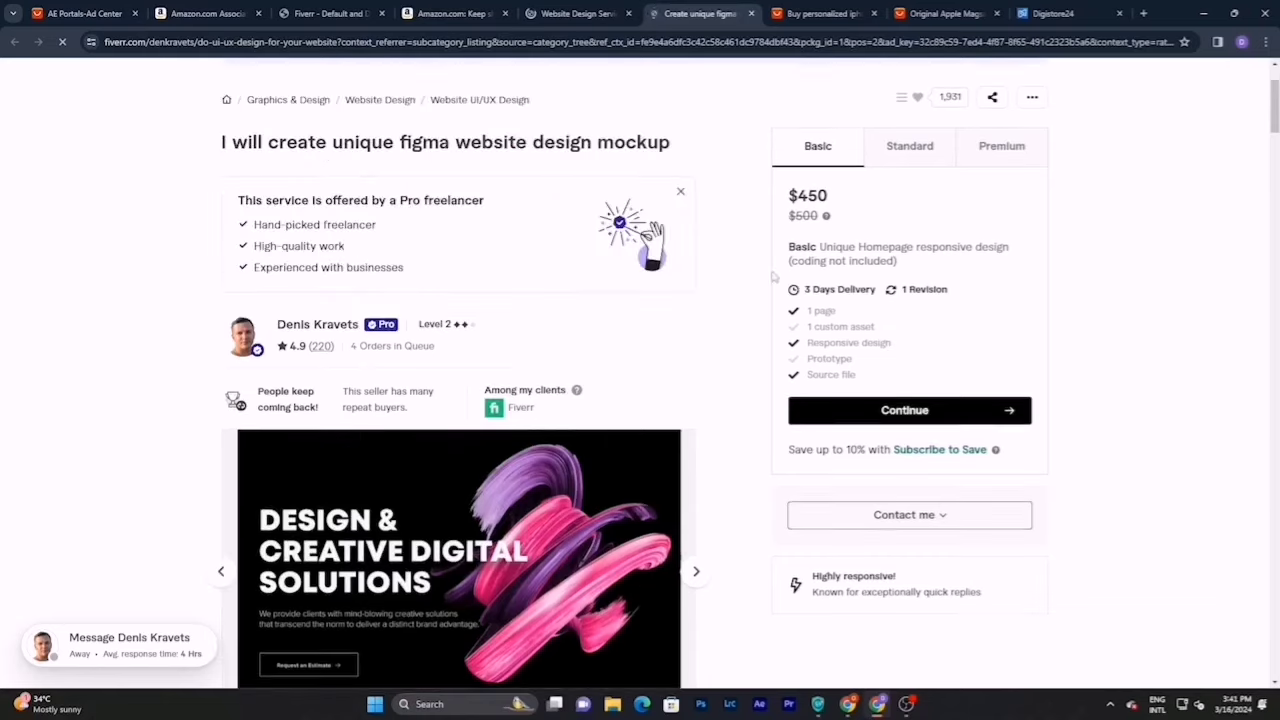
click(934, 153)
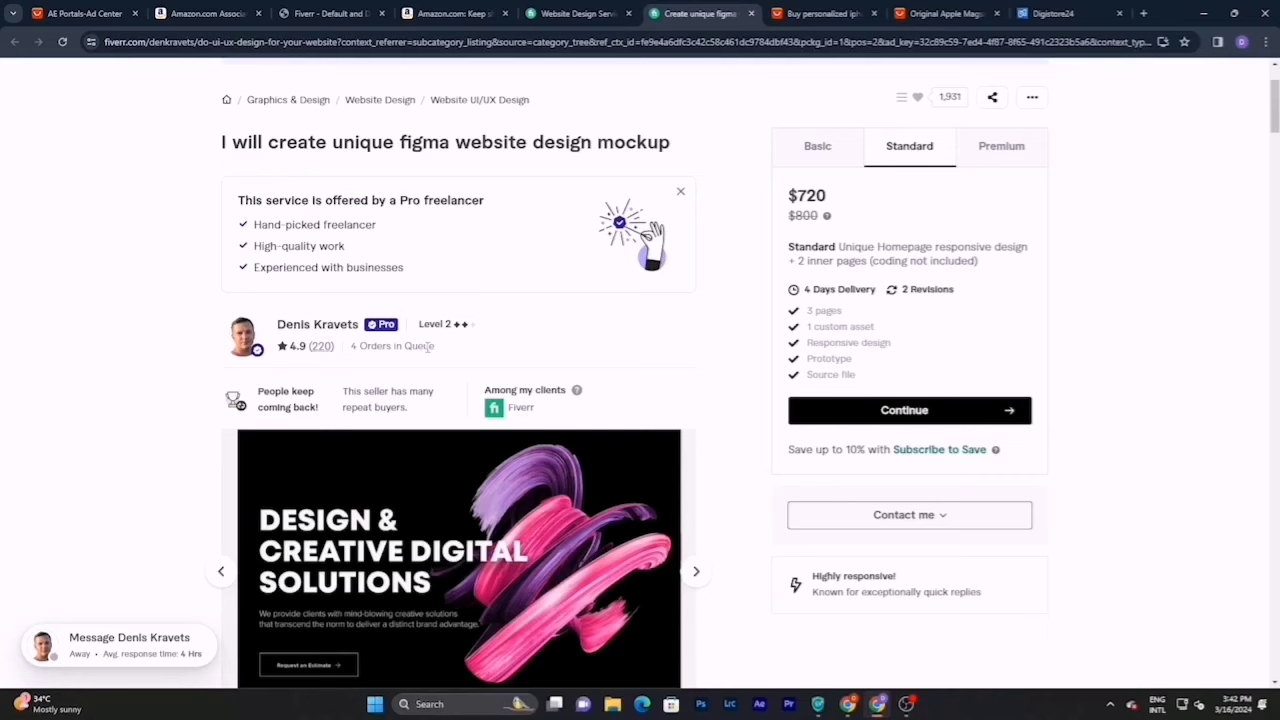
scroll(627, 357, down, 8)
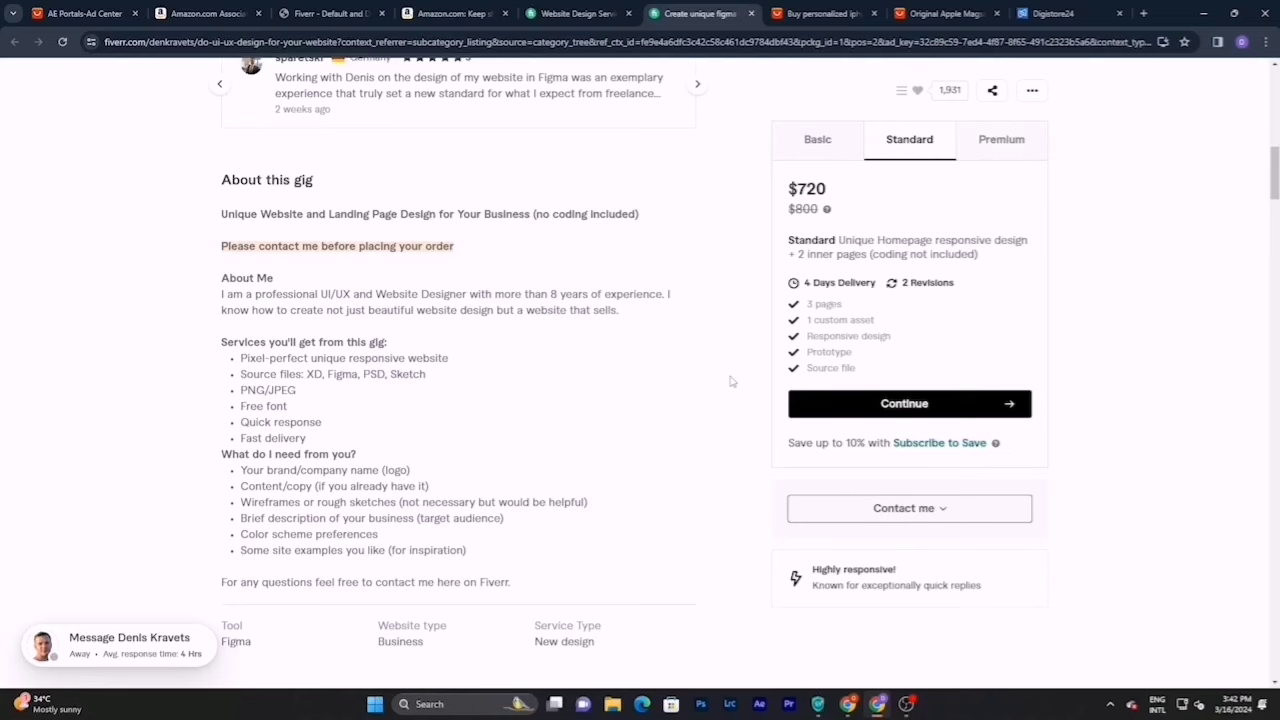
scroll(731, 381, down, 4)
scroll(740, 375, up, 12)
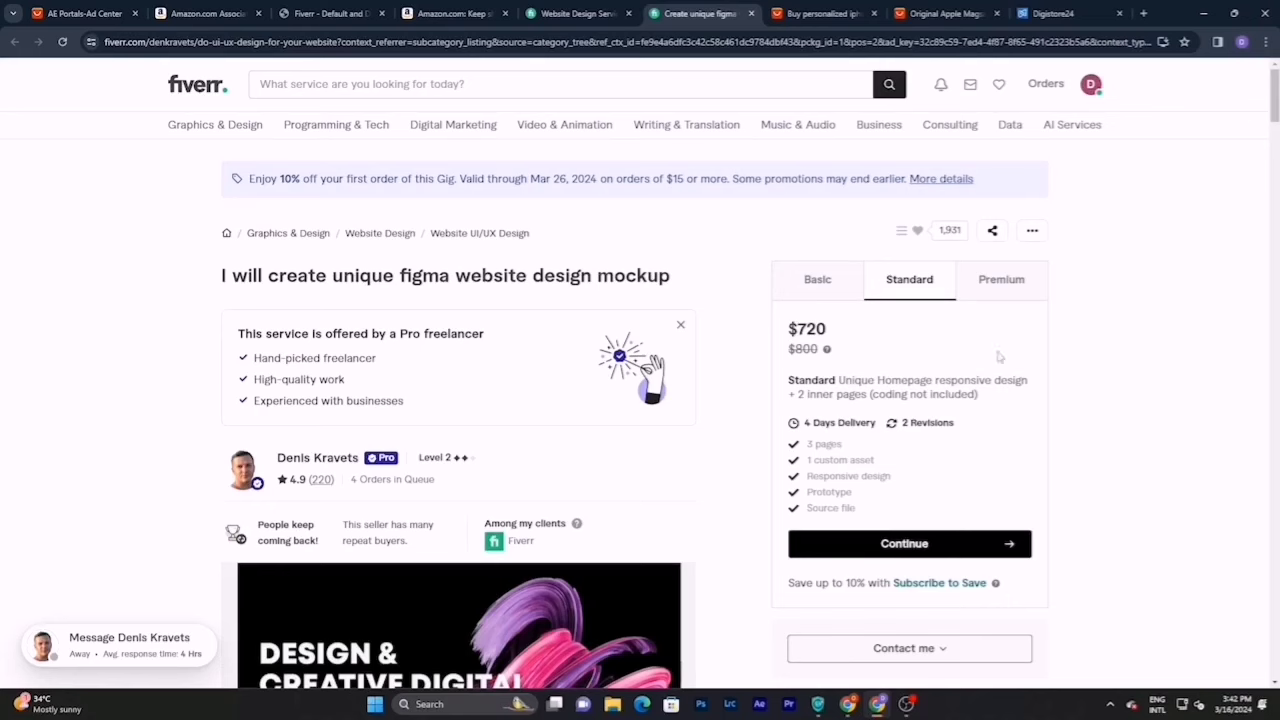
- Copy the figma mockup gig's web address and switch to the Fiverr Affiliates page
right_click(107, 38)
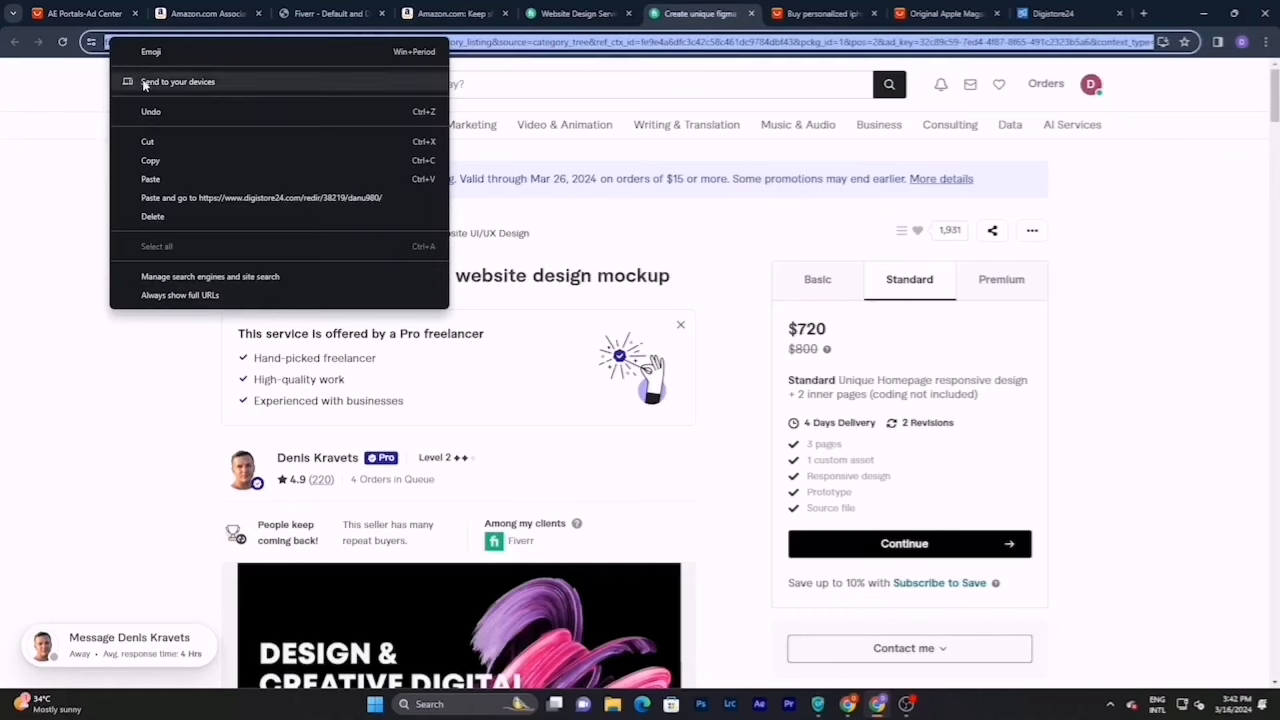
click(150, 161)
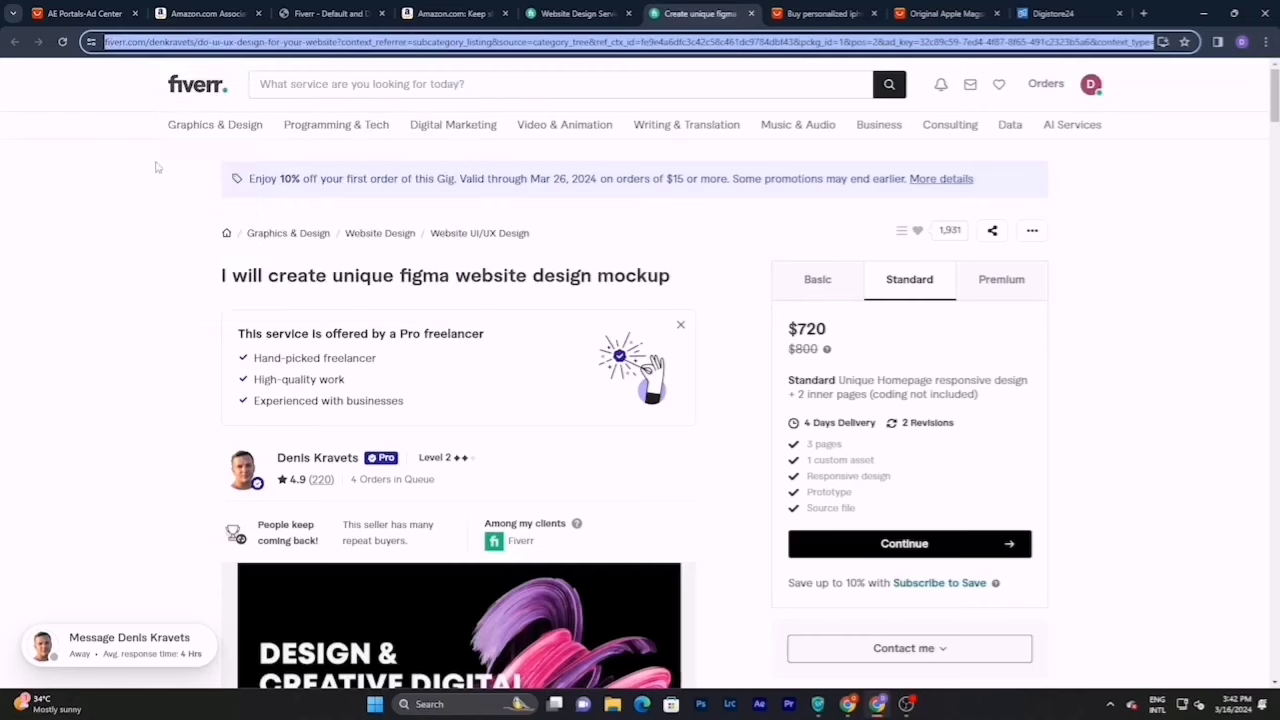
click(332, 11)
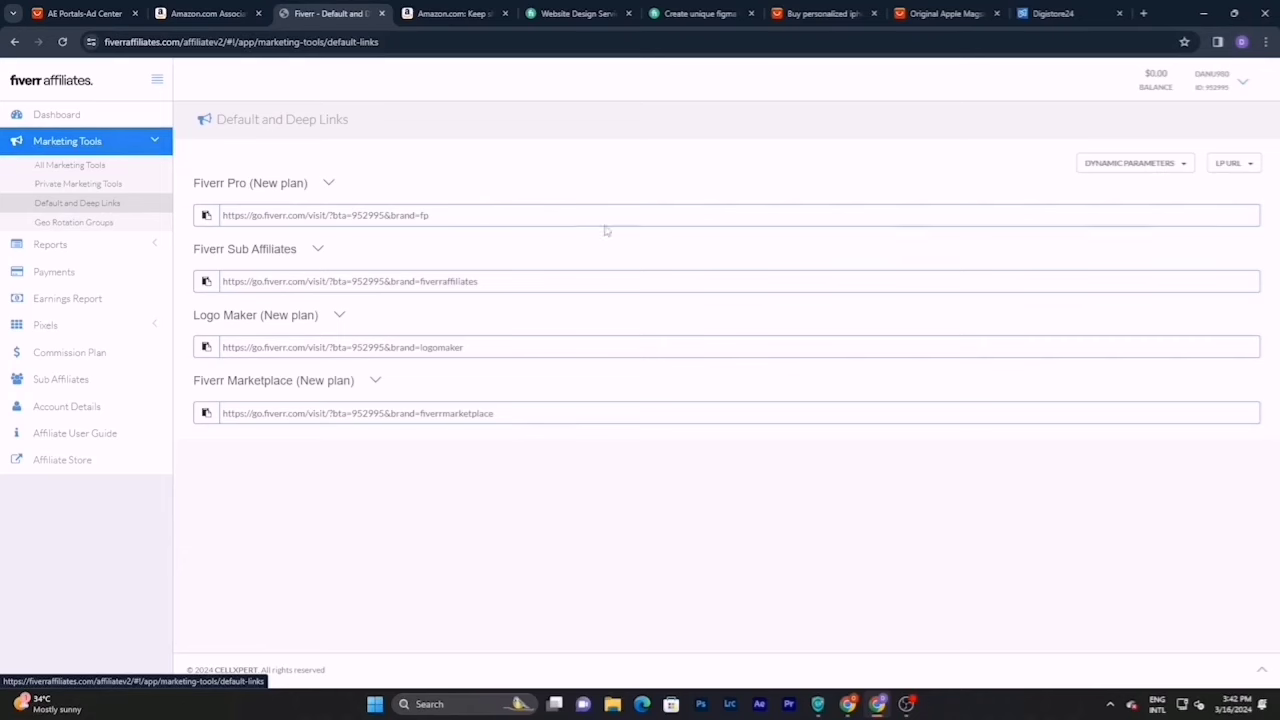
- Apply the copied gig address as the LP URL for the default and deep links and copy the Fiverr Pro (New plan) link
click(1236, 166)
right_click(1092, 193)
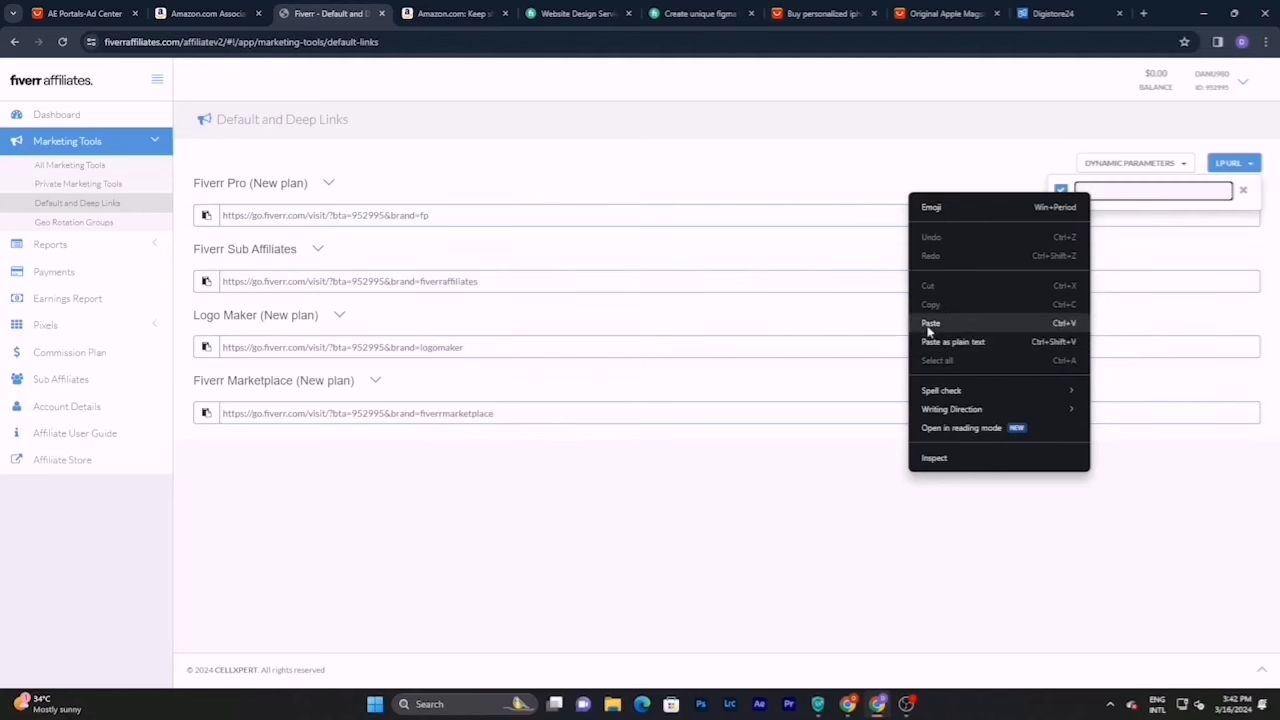
click(930, 324)
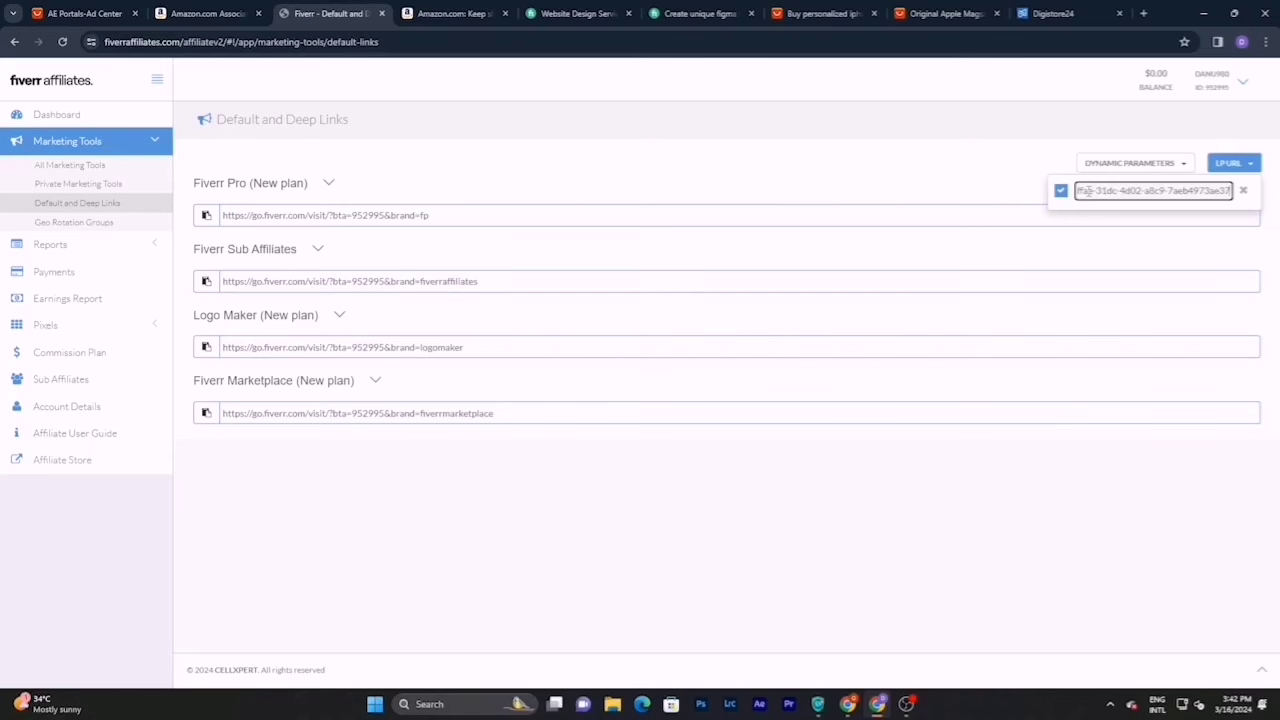
key(Return)
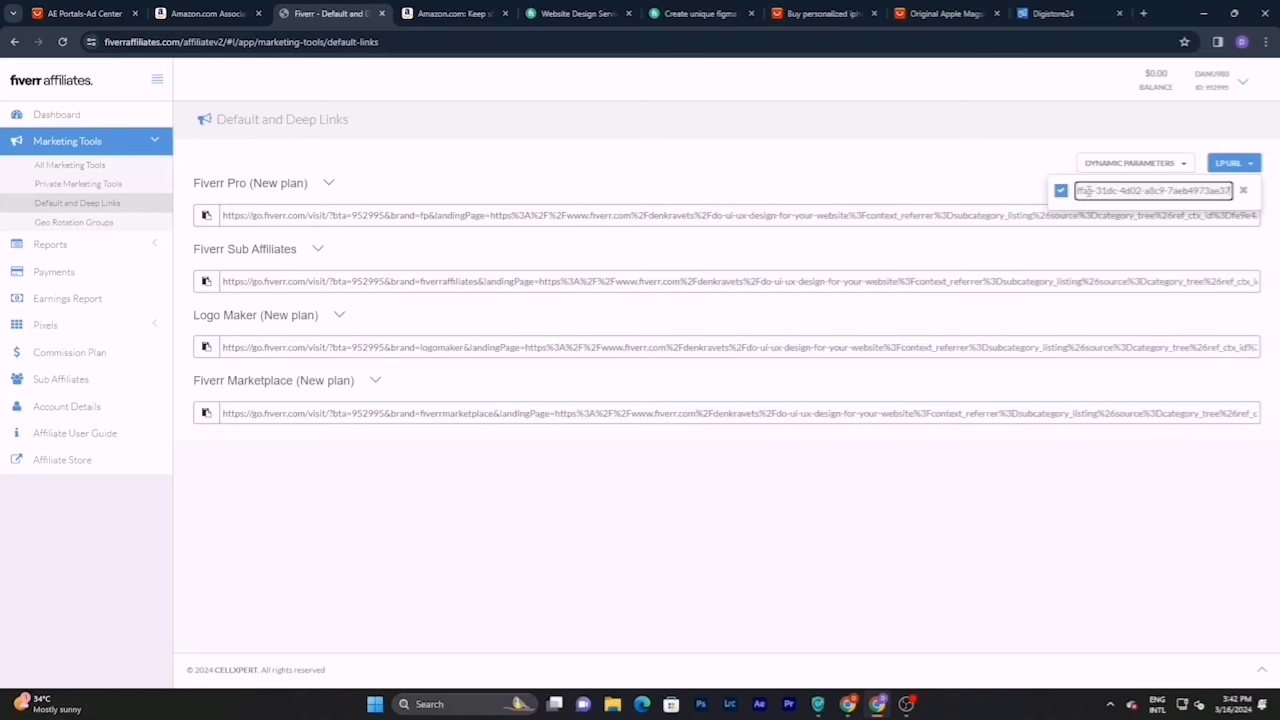
click(646, 186)
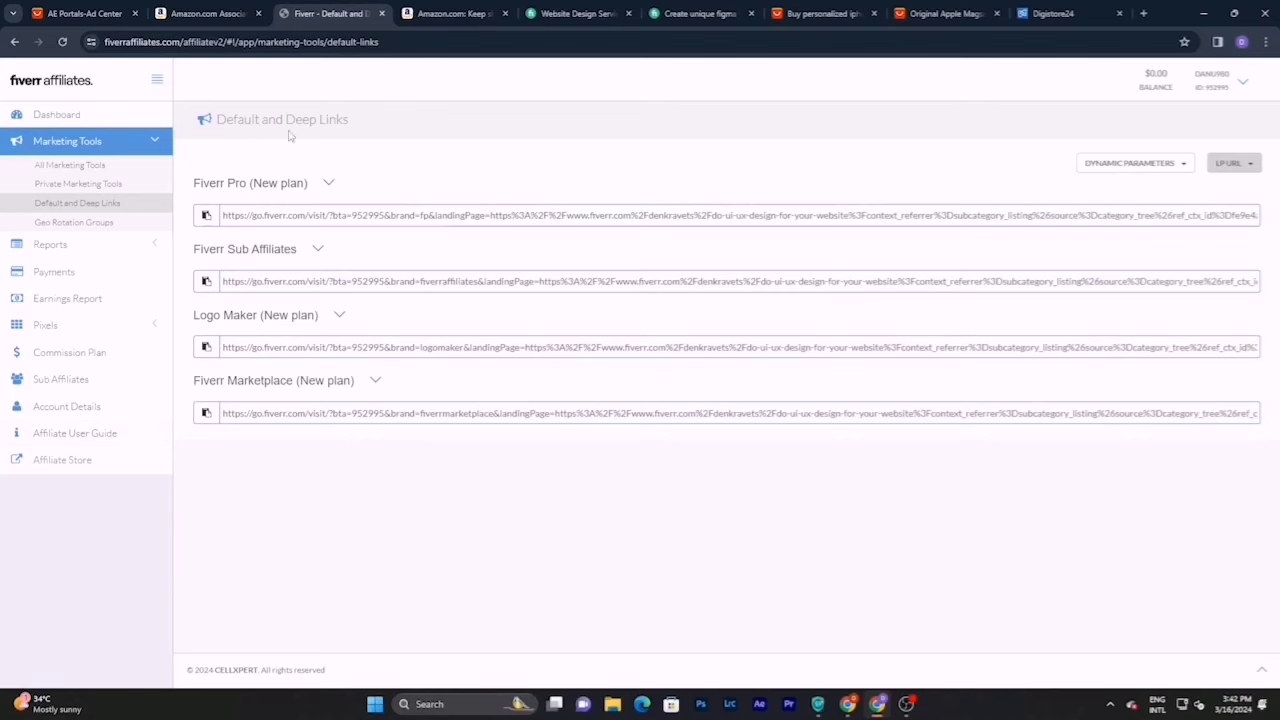
click(207, 217)
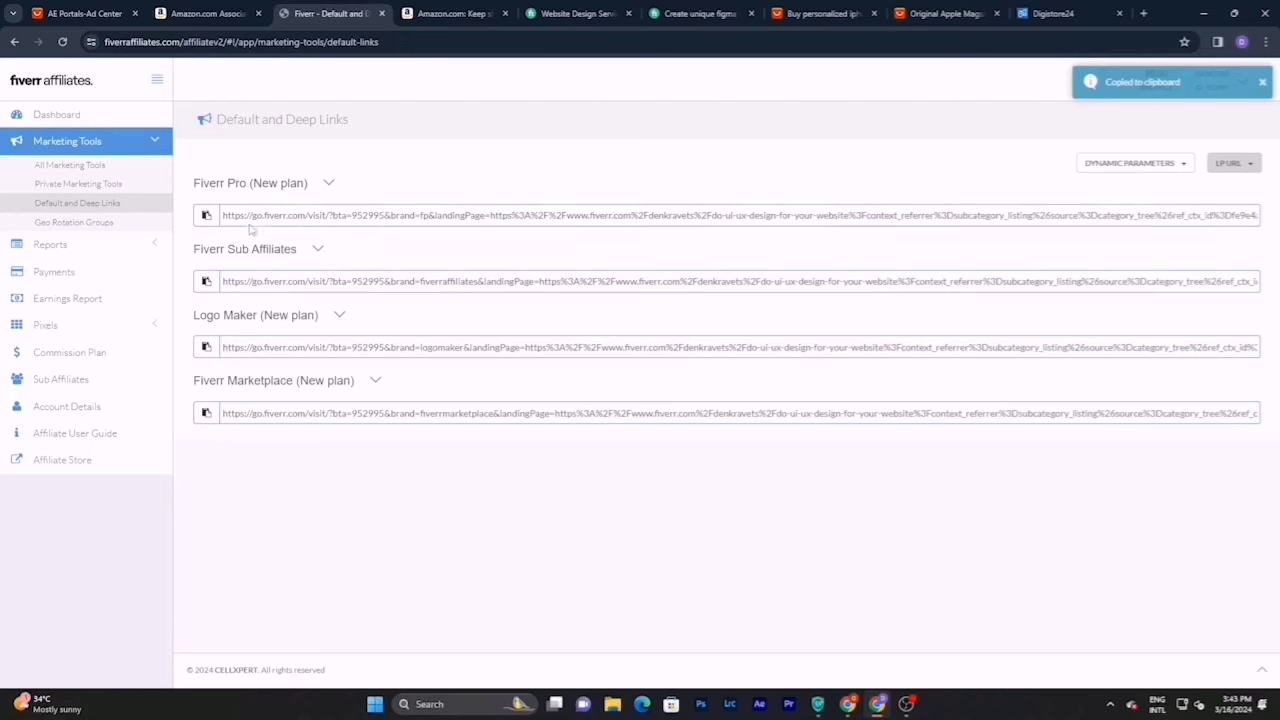
- Open All Marketing Tools and filter the creatives by the Fiverr Marketplace (New plan) brand and the JPEG type
click(69, 169)
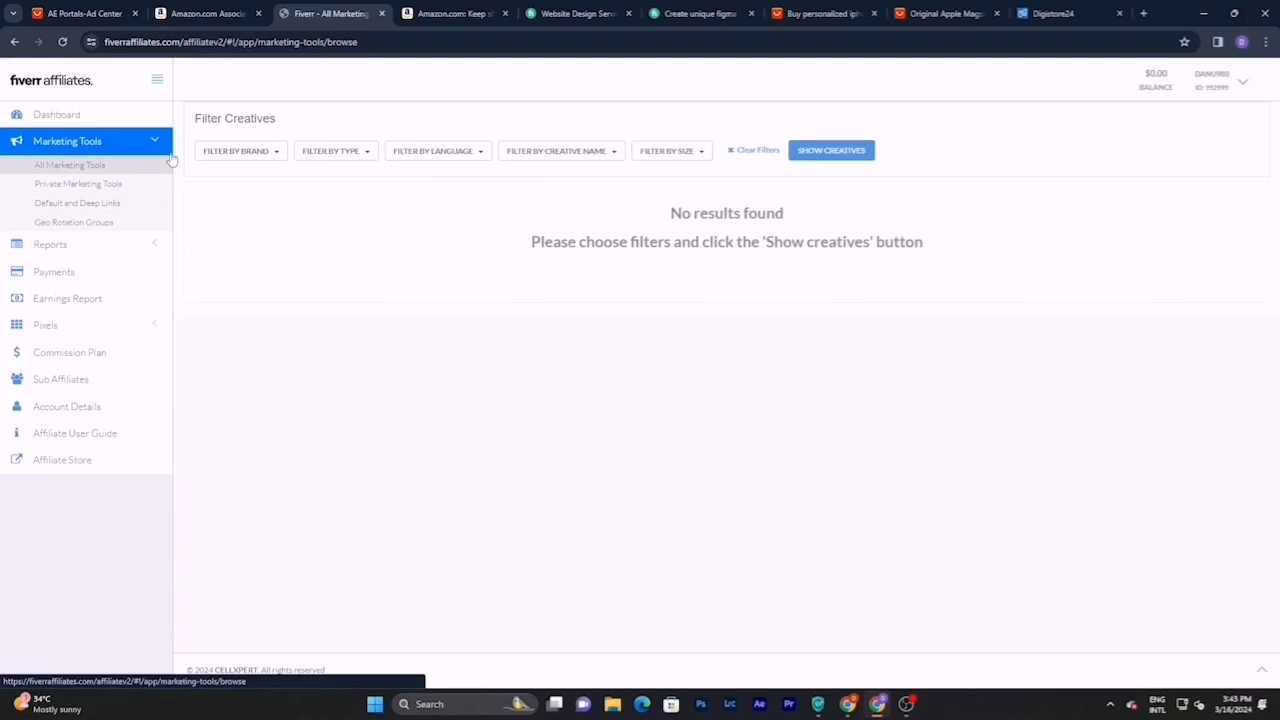
click(268, 156)
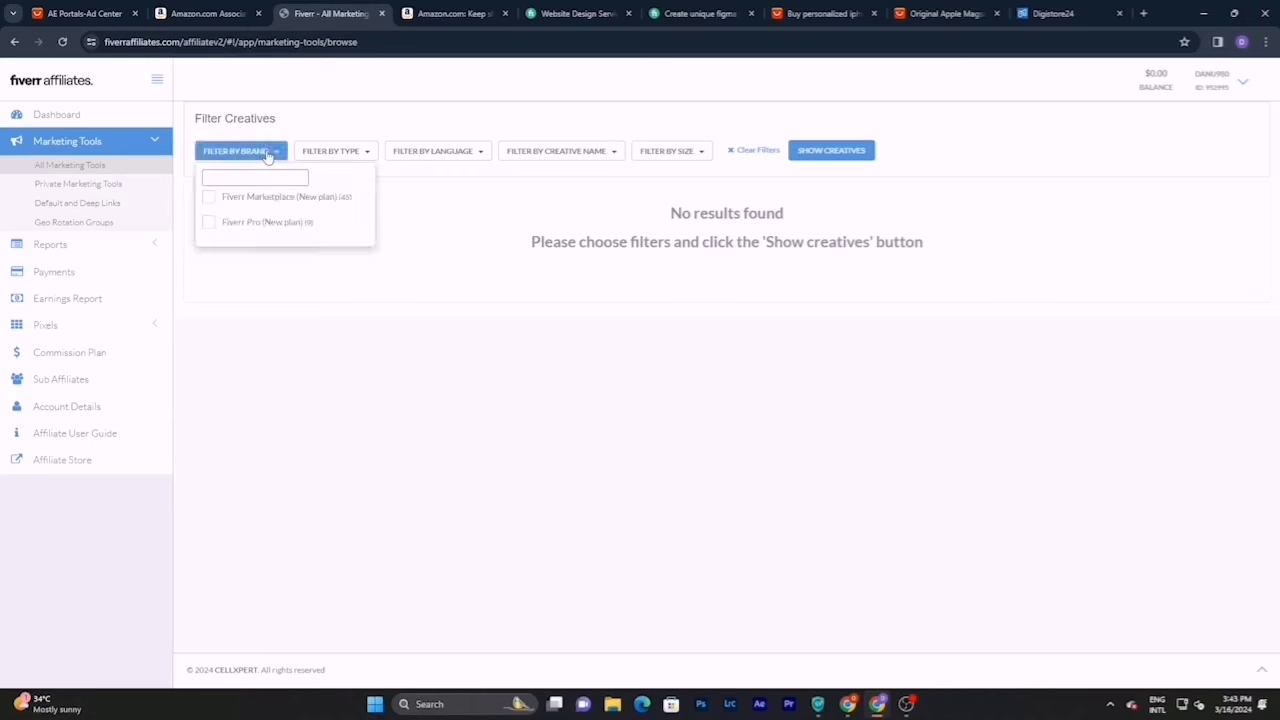
click(208, 198)
click(347, 152)
click(310, 198)
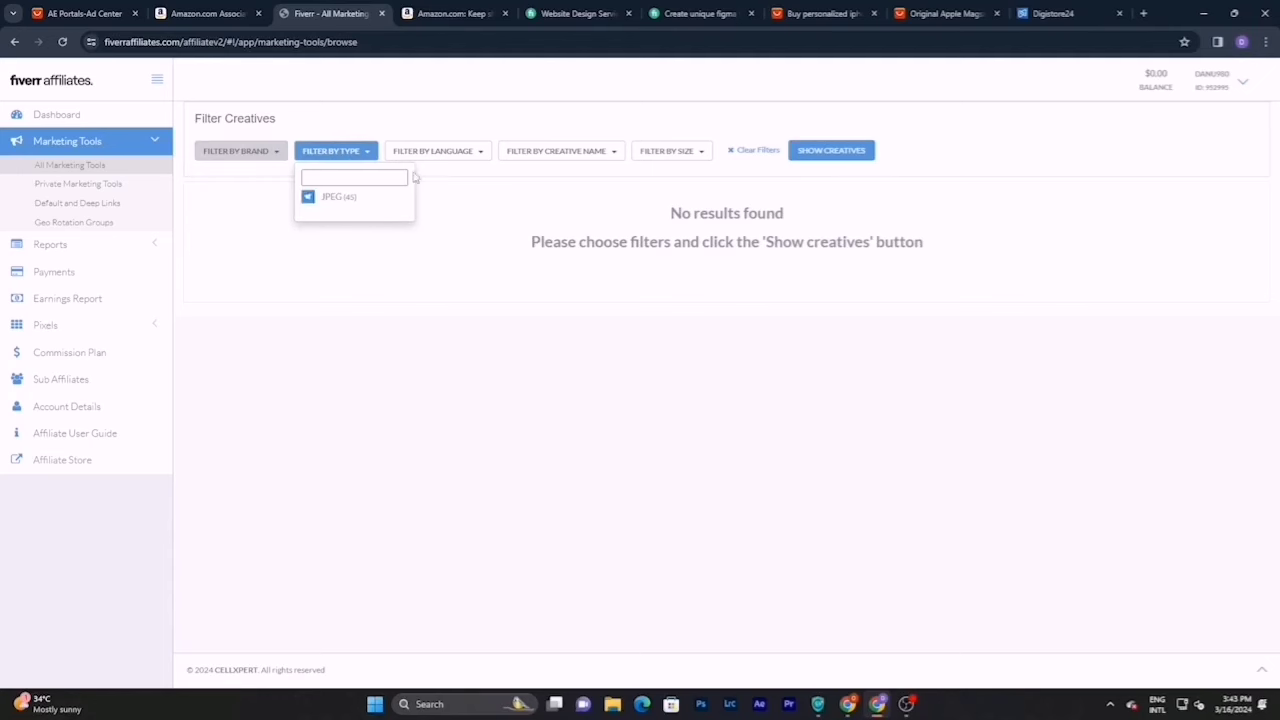
- Add the english language and Fiverr Illustrations creative name filters, show the matching creatives and look through them
click(434, 155)
click(398, 198)
click(556, 151)
click(512, 198)
click(663, 156)
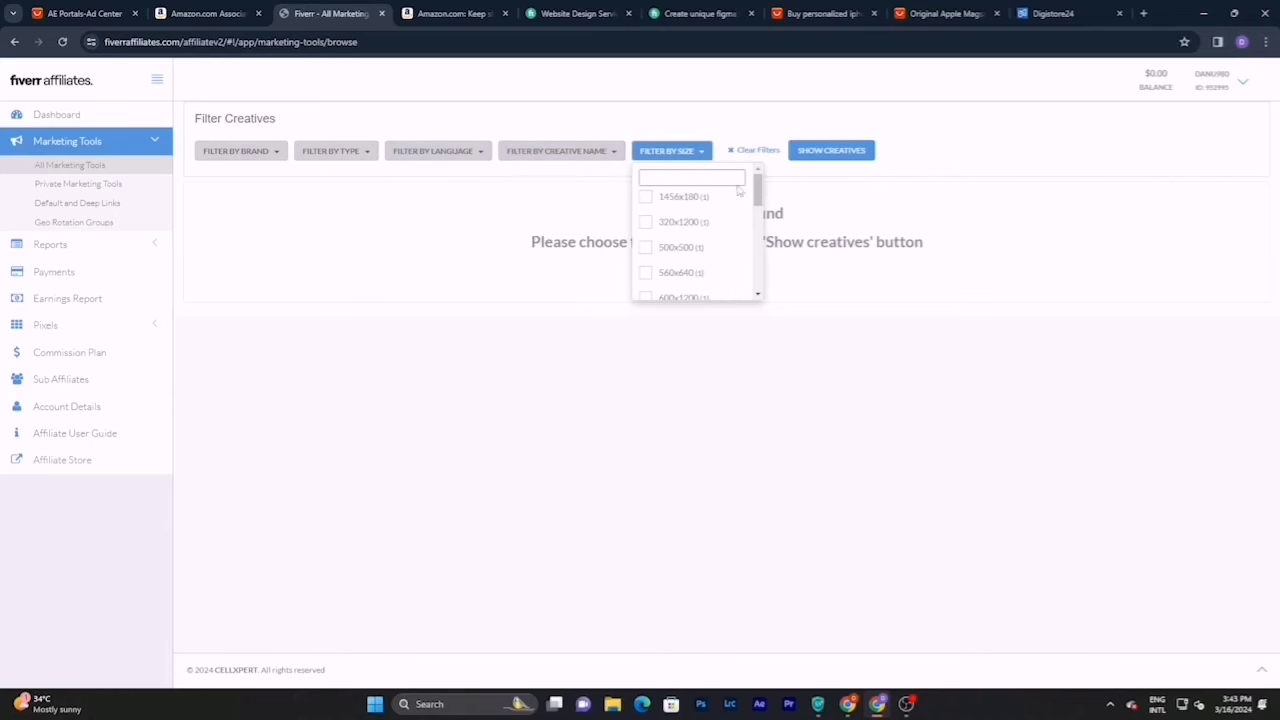
click(836, 154)
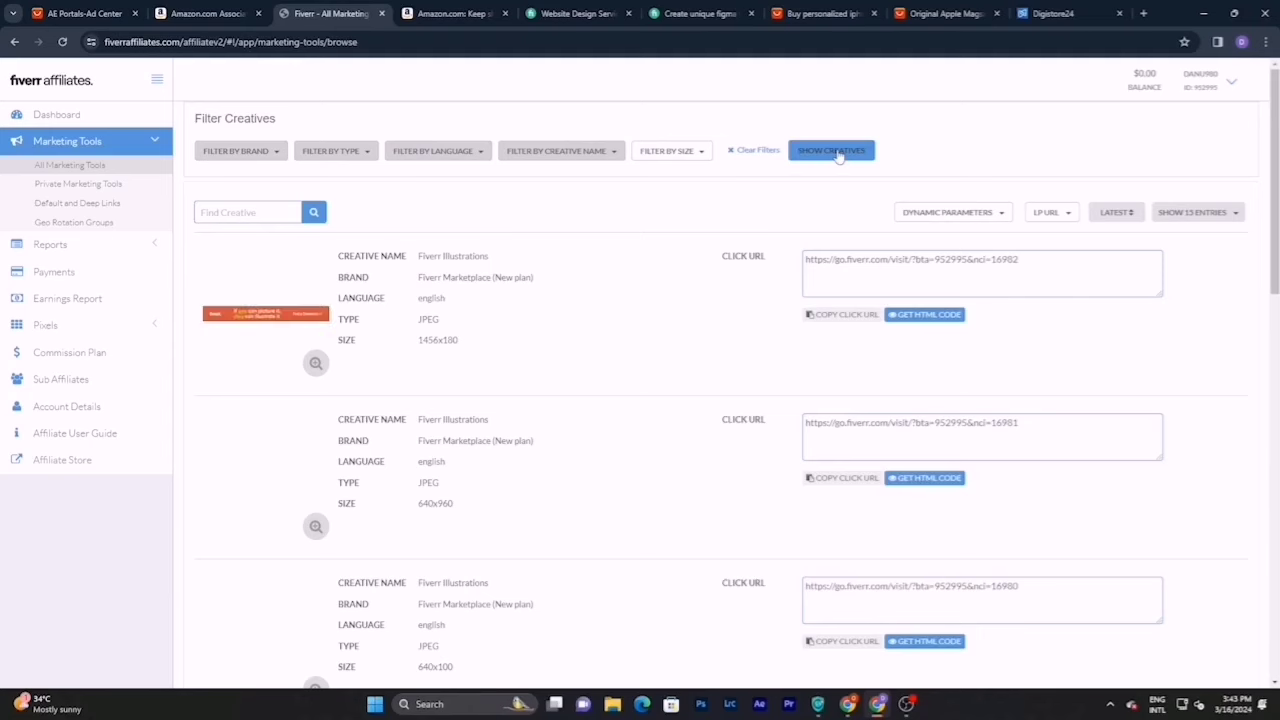
scroll(705, 270, down, 3)
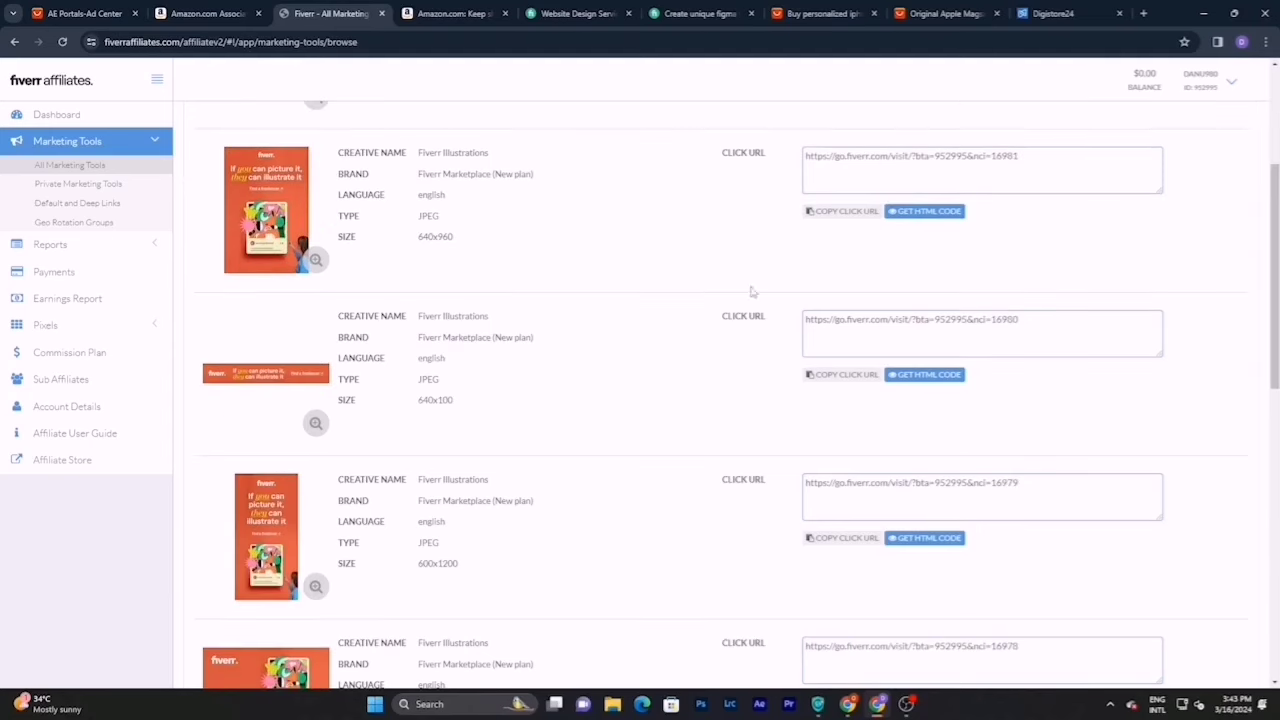
- Copy the click URL of the 1456x180 Fiverr Illustrations creative and switch to the figma mockup gig page
scroll(751, 289, up, 3)
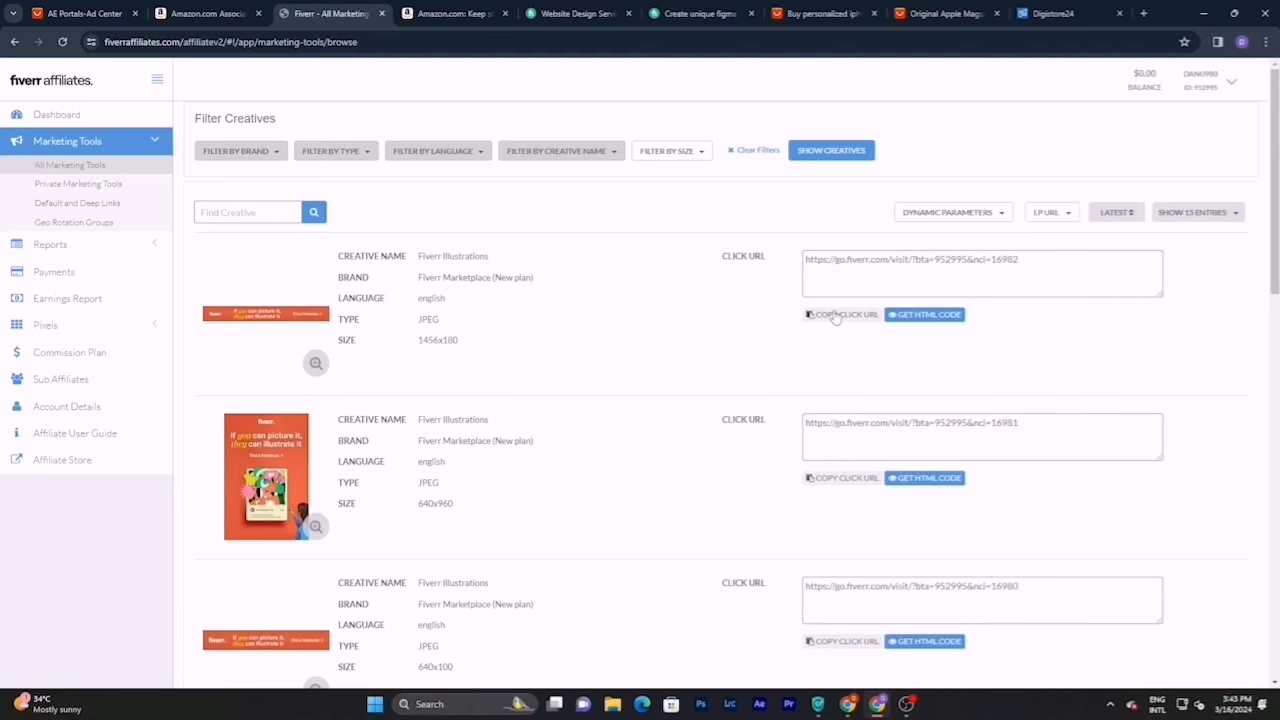
click(835, 316)
key(ctrl+6)
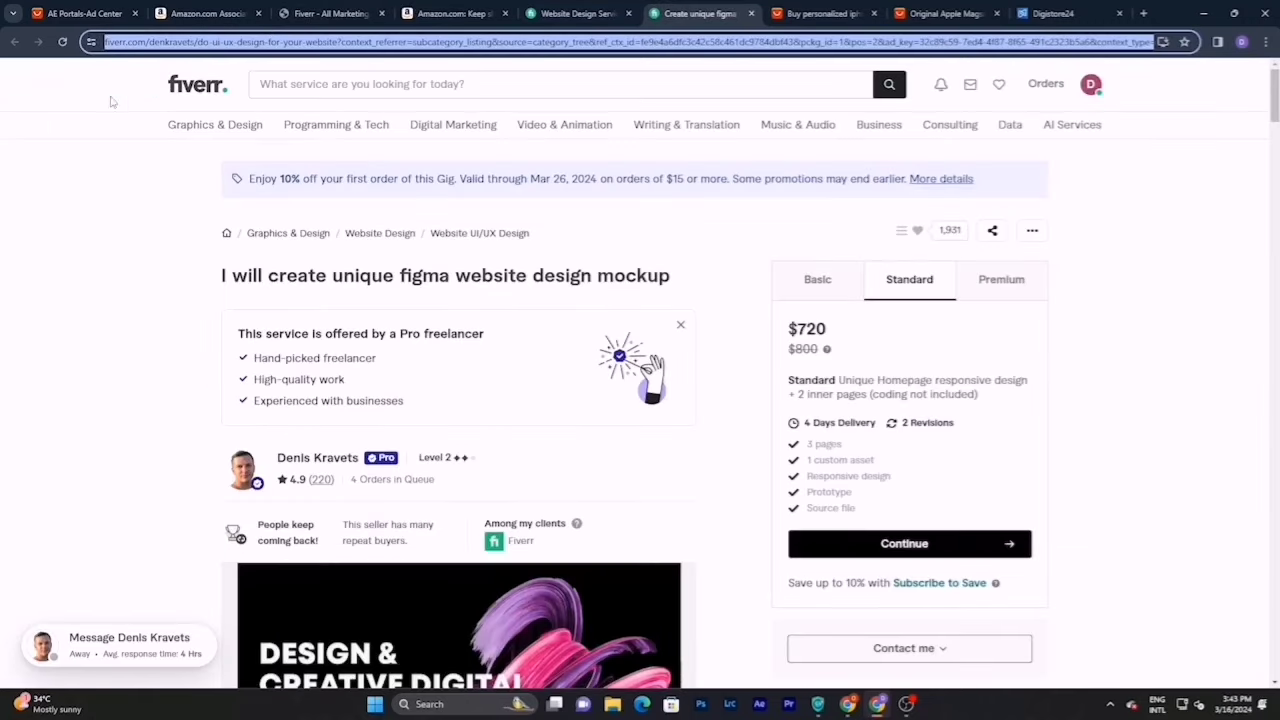
- Look through the figma mockup gig's description, portfolio and package comparison
scroll(712, 463, down, 10)
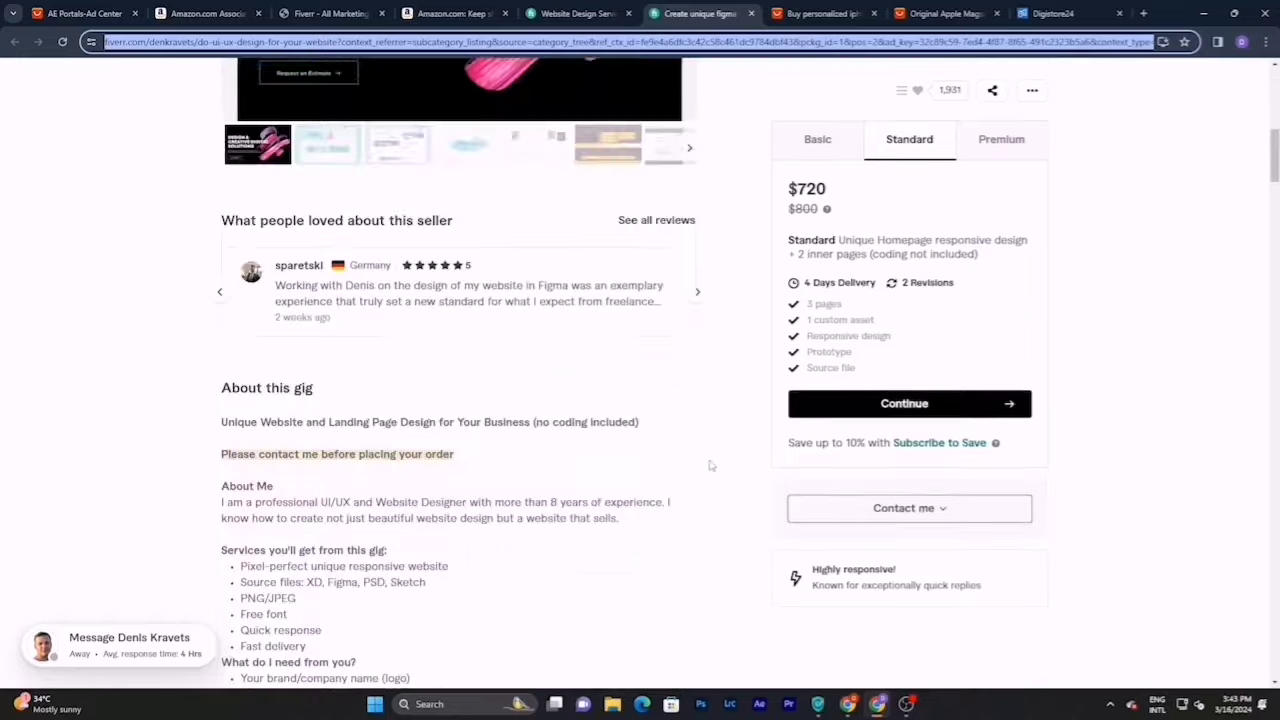
scroll(735, 468, down, 20)
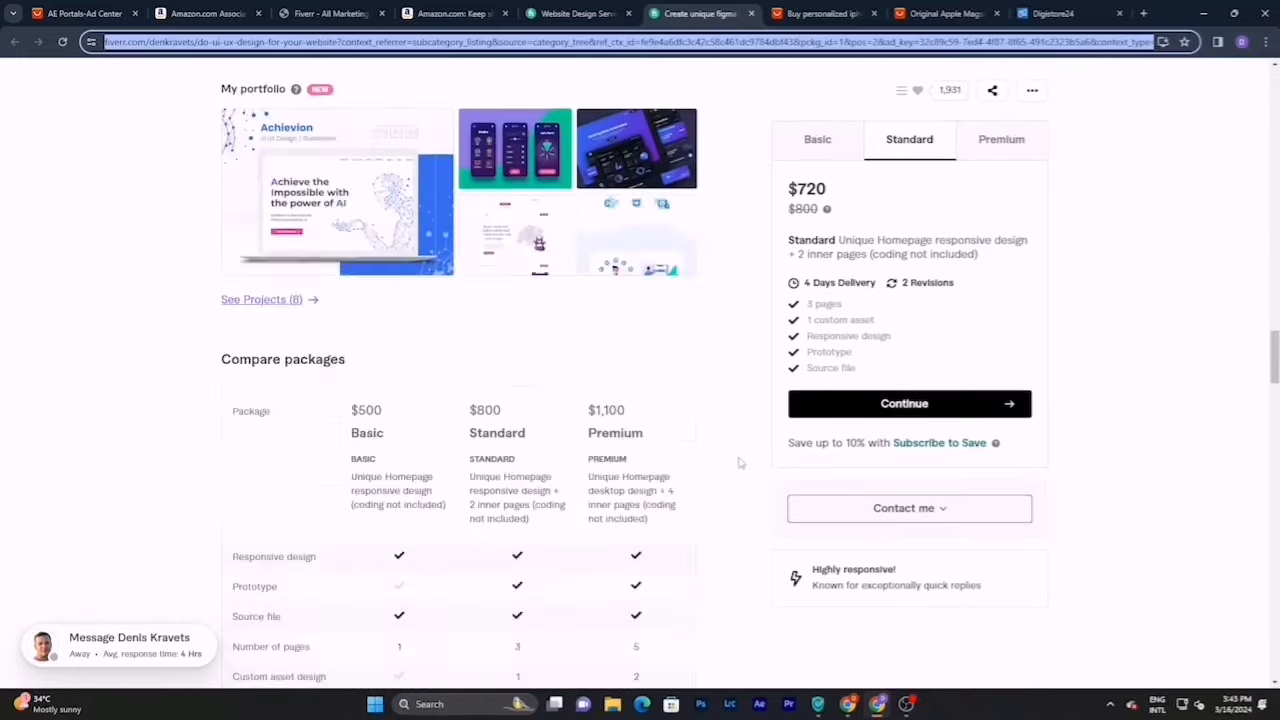
scroll(740, 458, up, 20)
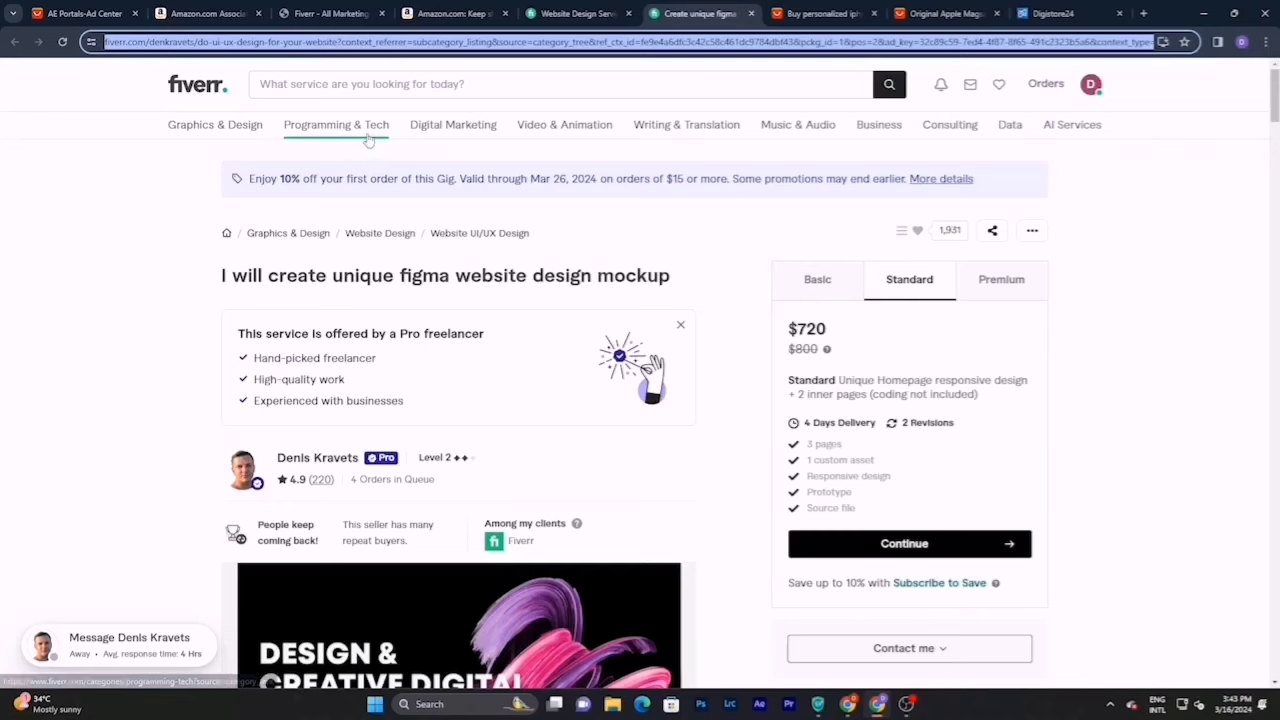
- Open the Logo Design category under Graphics & Design and look through its gigs
mouse_move(360, 138)
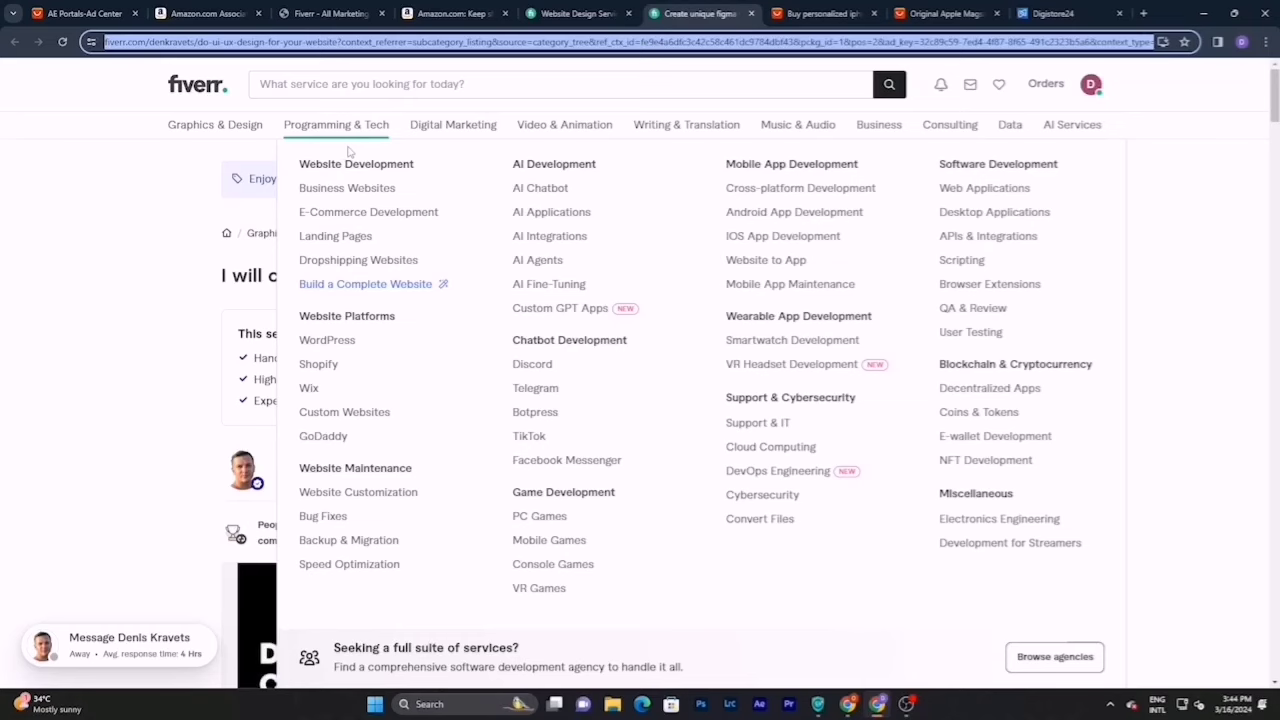
mouse_move(212, 130)
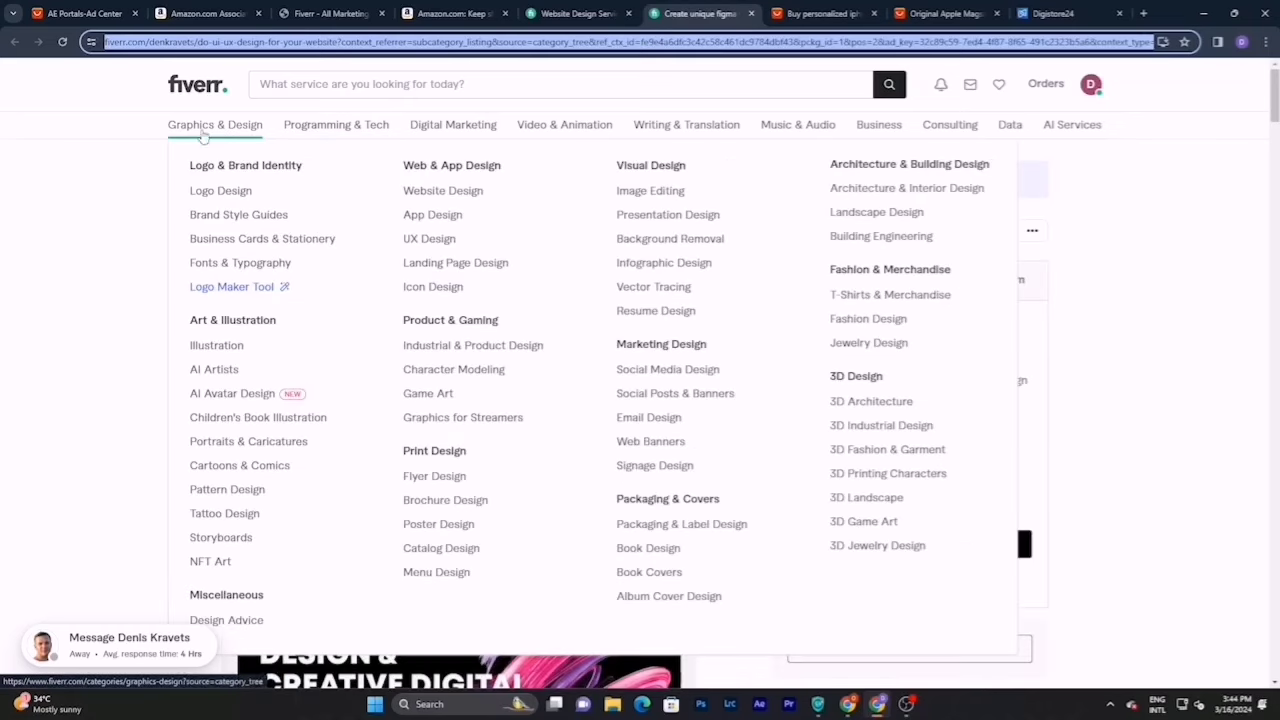
click(214, 193)
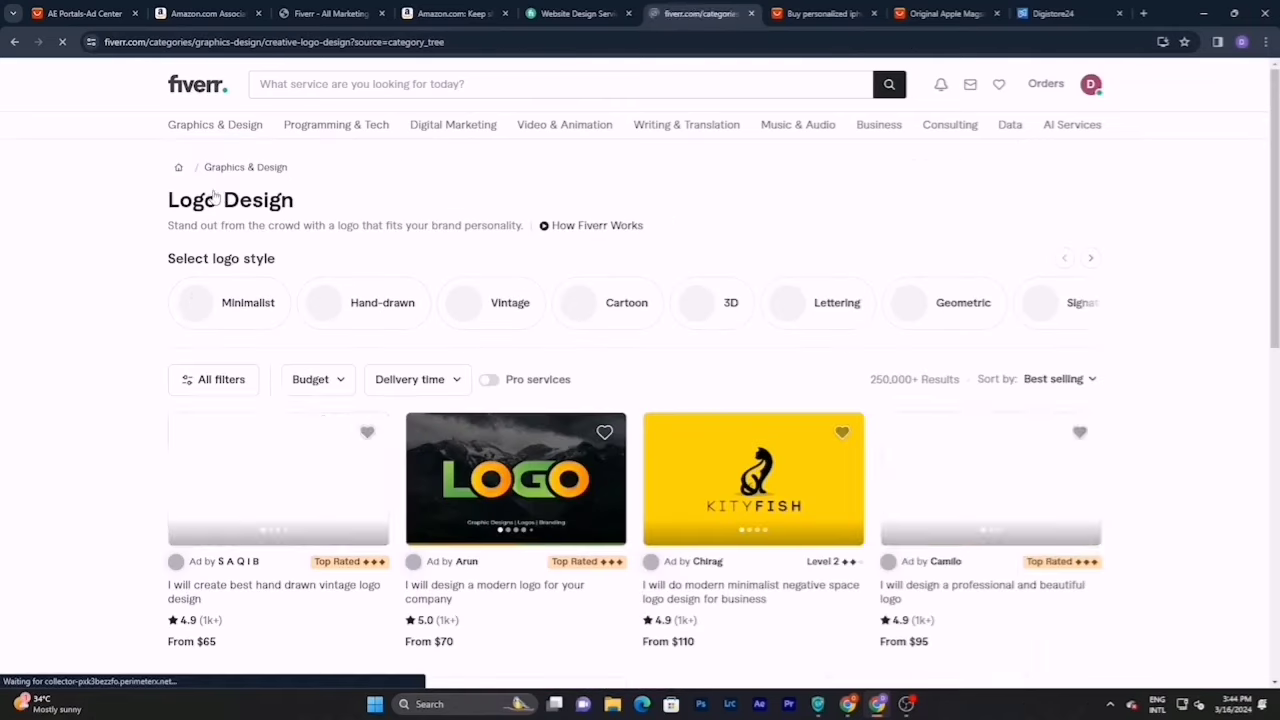
scroll(468, 470, down, 1)
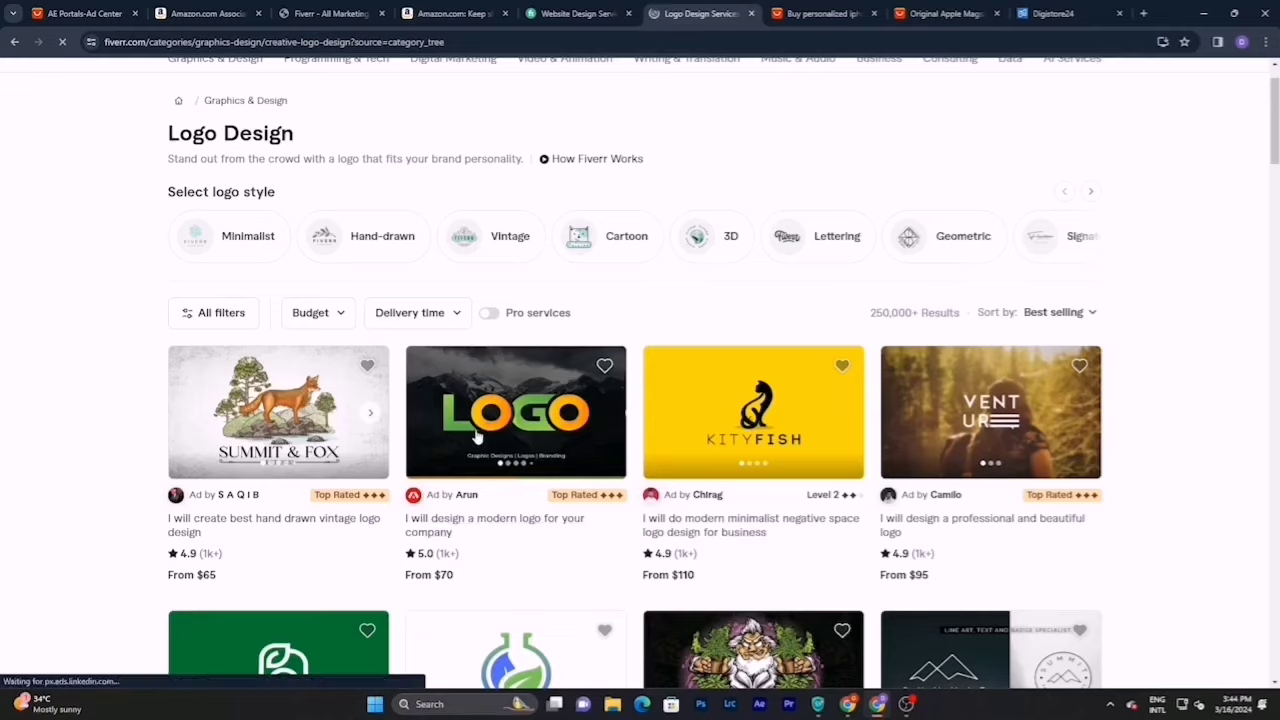
scroll(487, 432, down, 3)
- Open the "I will design a modern logo for your company" gig and view its Standard and Premium packages
click(491, 143)
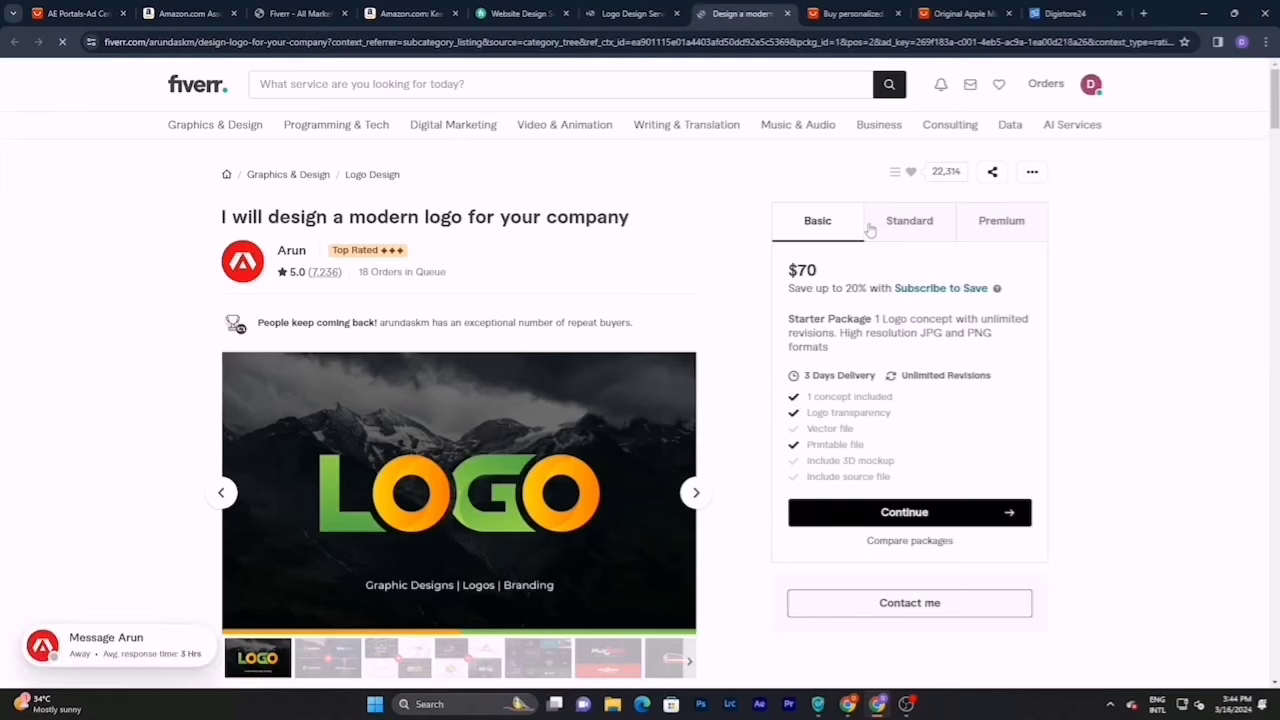
click(932, 223)
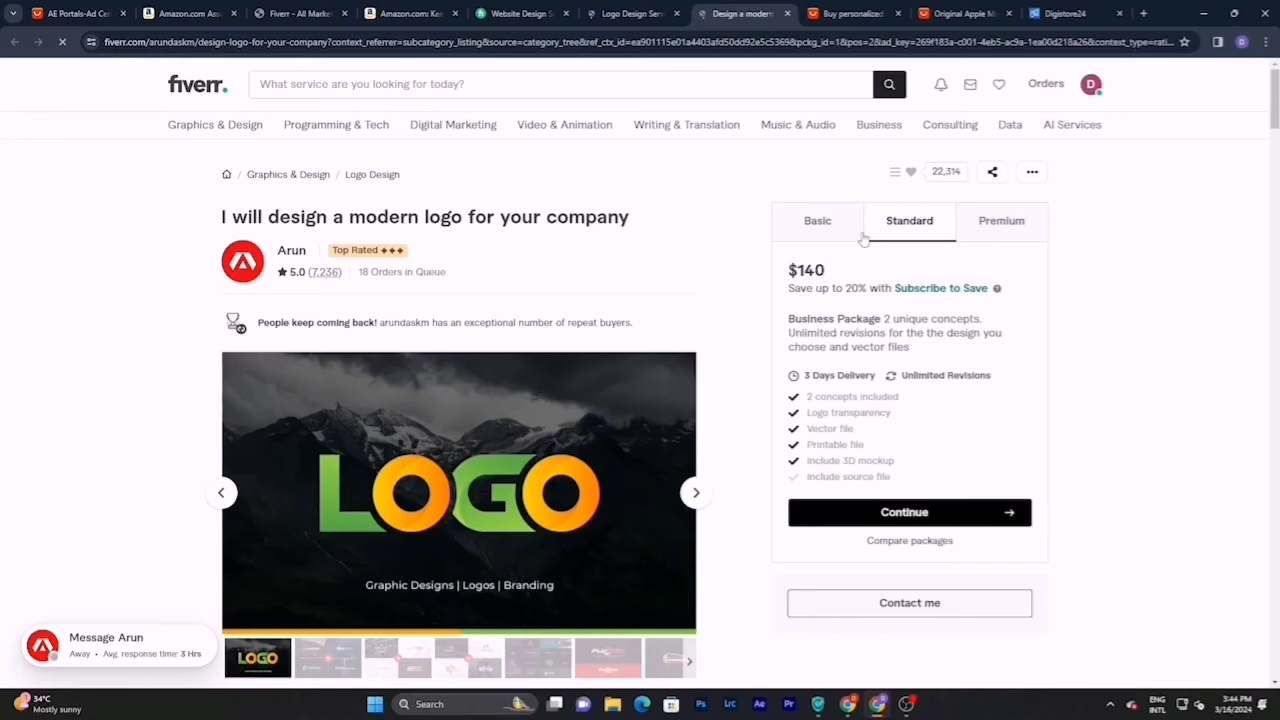
click(988, 228)
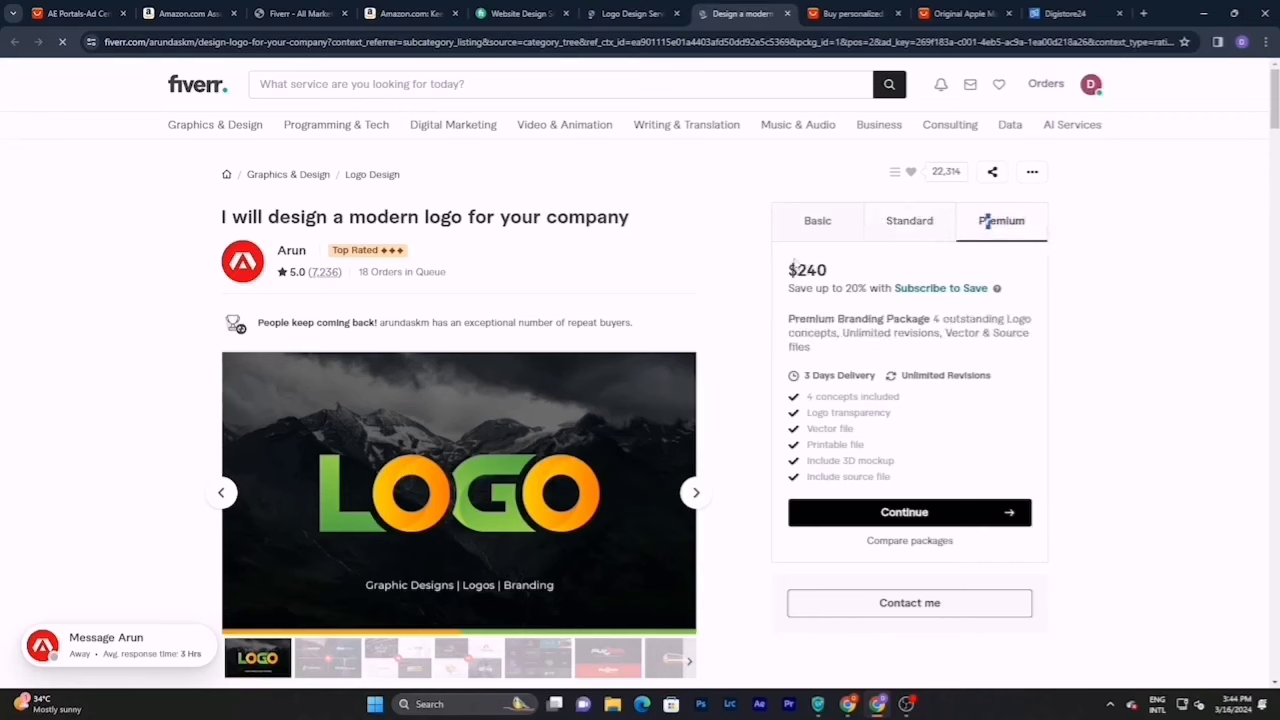
- Copy the modern logo gig's web address and switch to the Fiverr Affiliates page
click(159, 42)
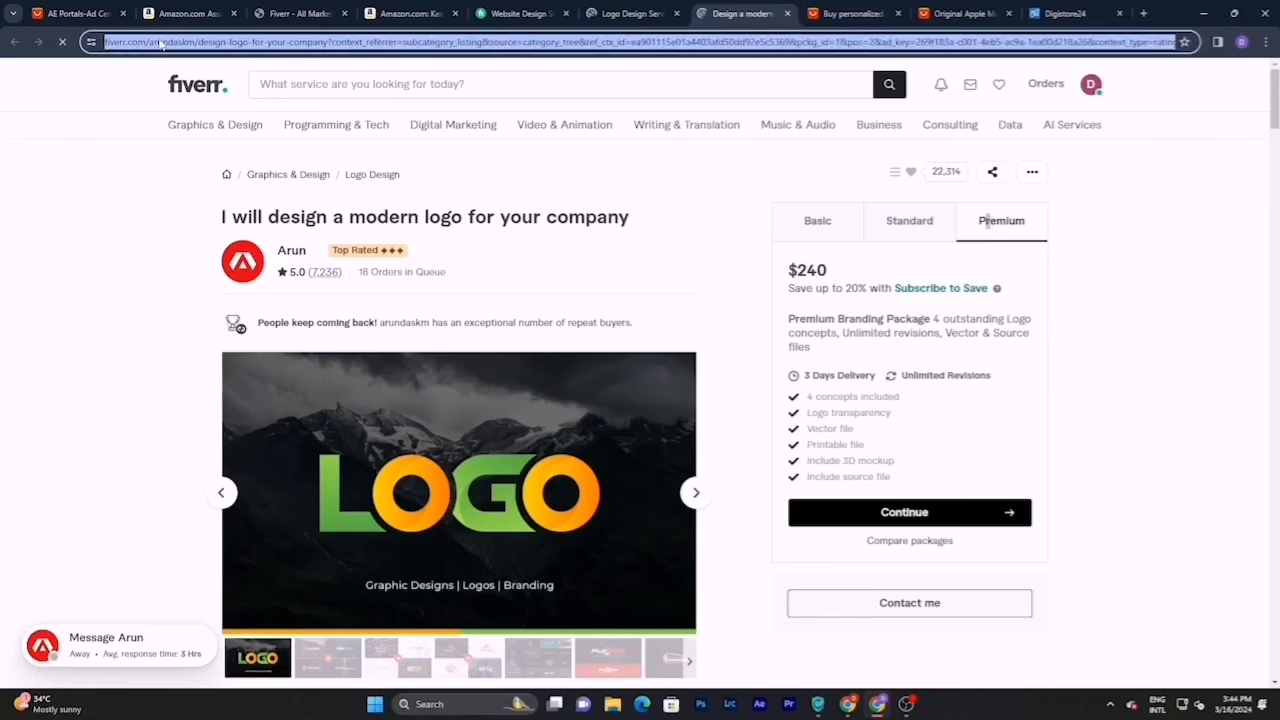
right_click(159, 42)
click(201, 165)
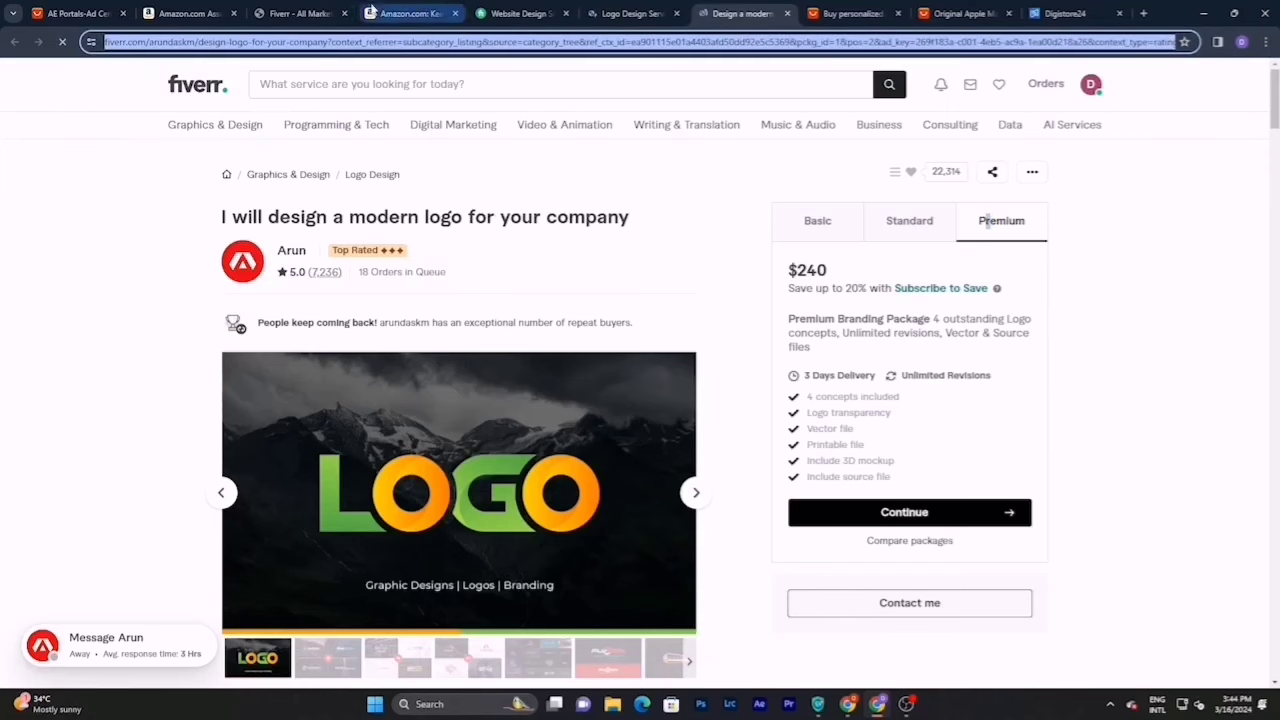
click(306, 13)
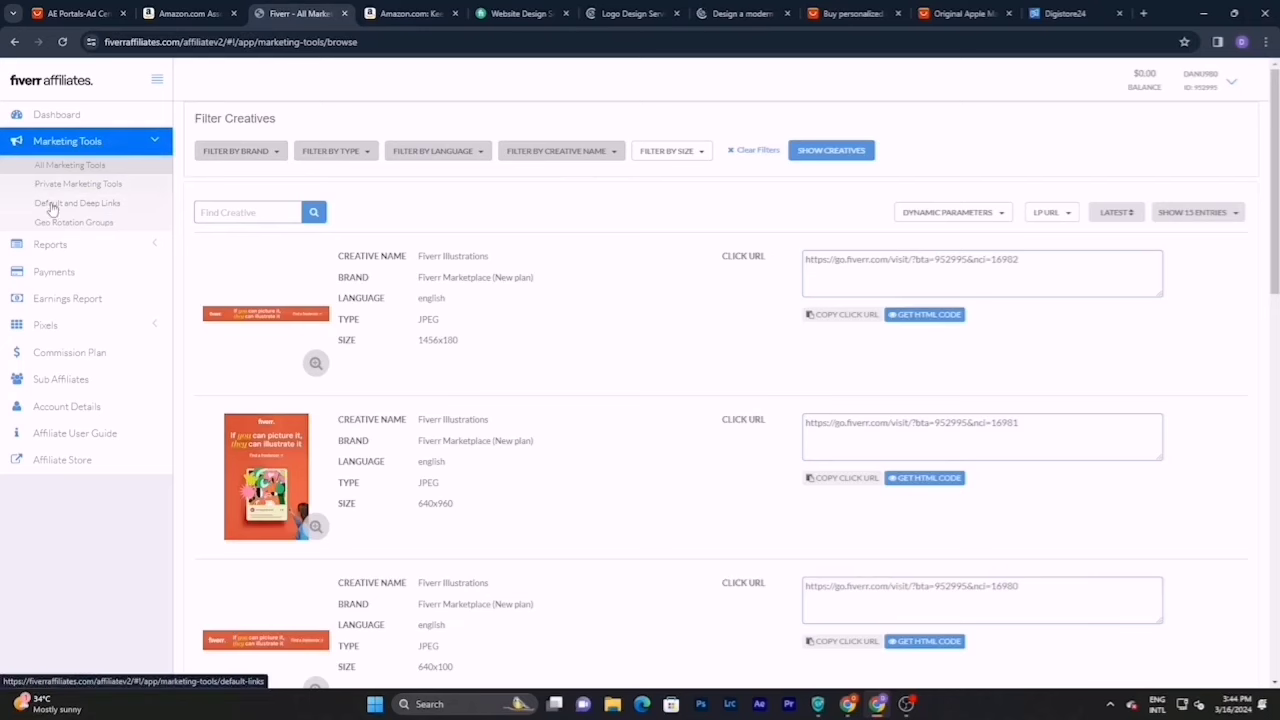
- Set the copied logo gig address as the LP URL in Default and Deep Links and copy the Fiverr Pro (New plan) link
click(93, 206)
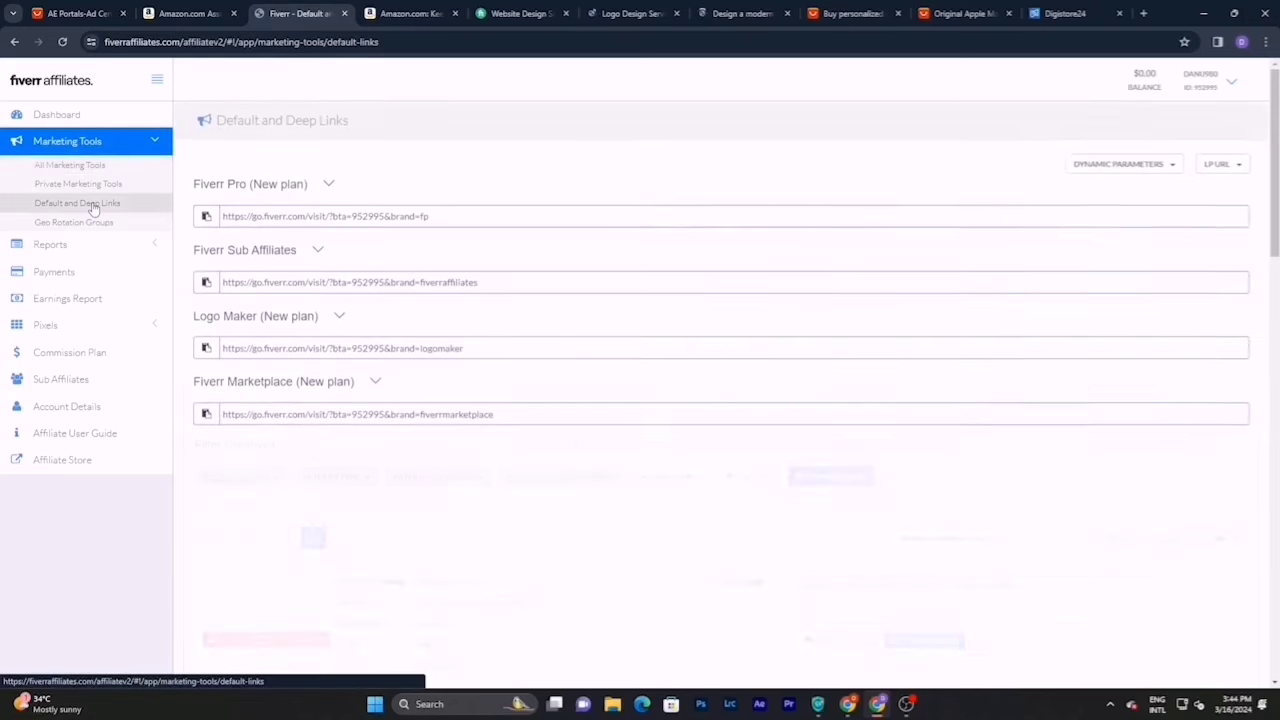
click(1237, 166)
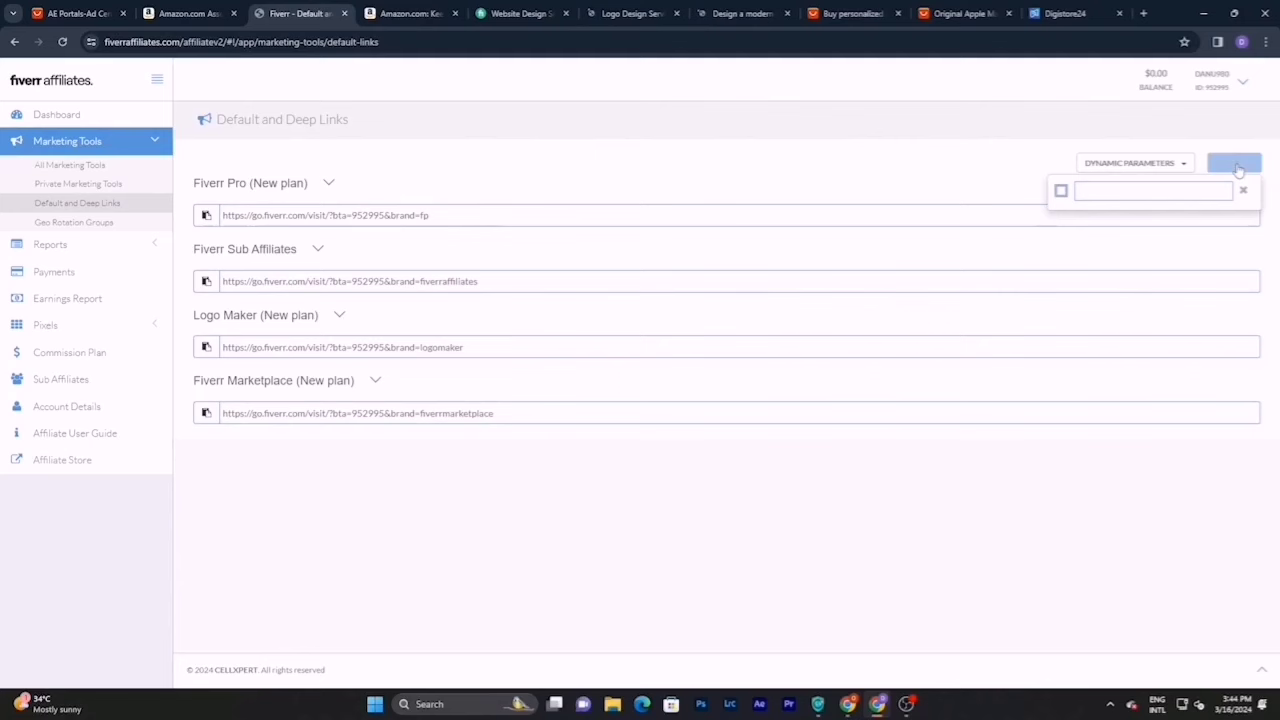
right_click(1094, 191)
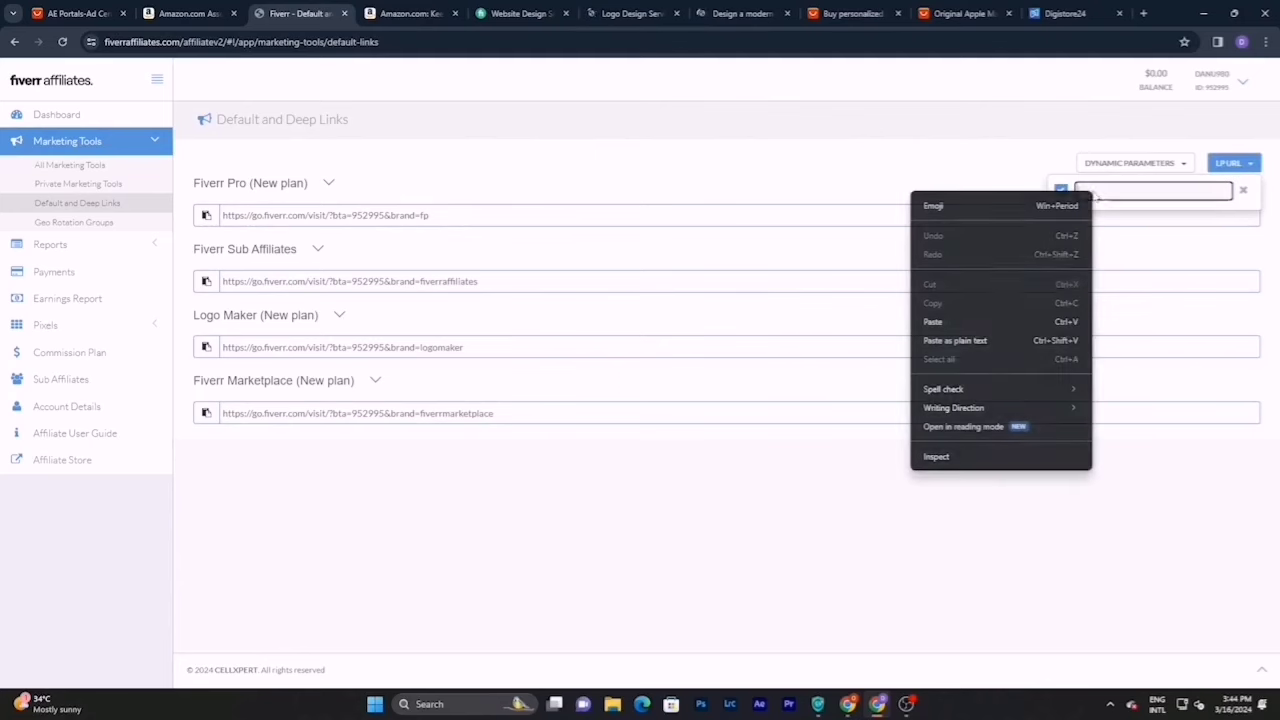
click(943, 325)
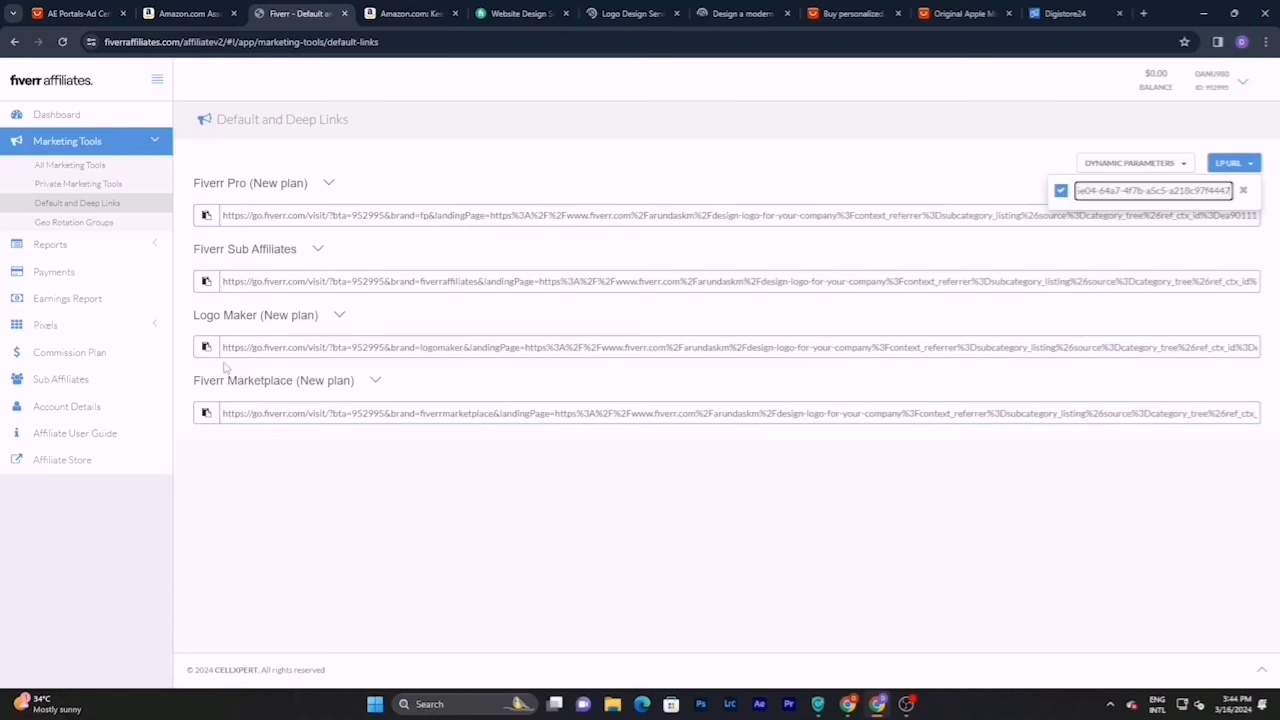
click(205, 218)
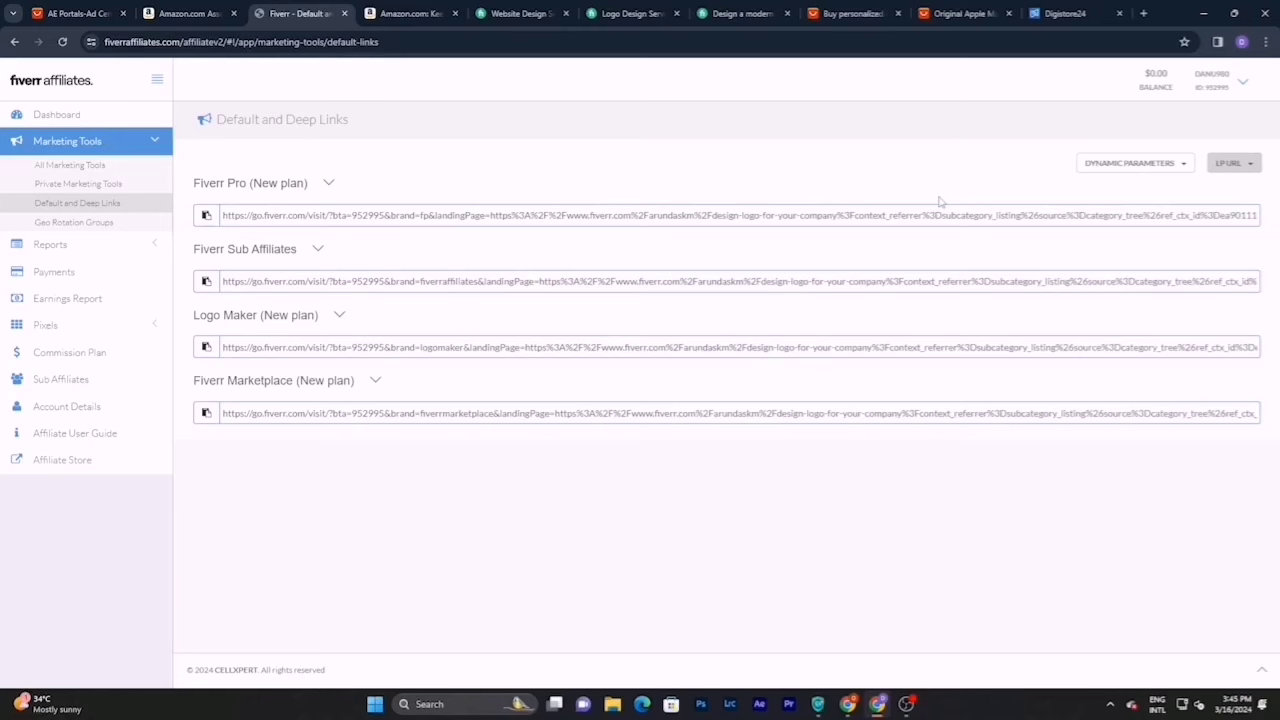
- Open the Fiverr Affiliates dashboard
click(79, 116)
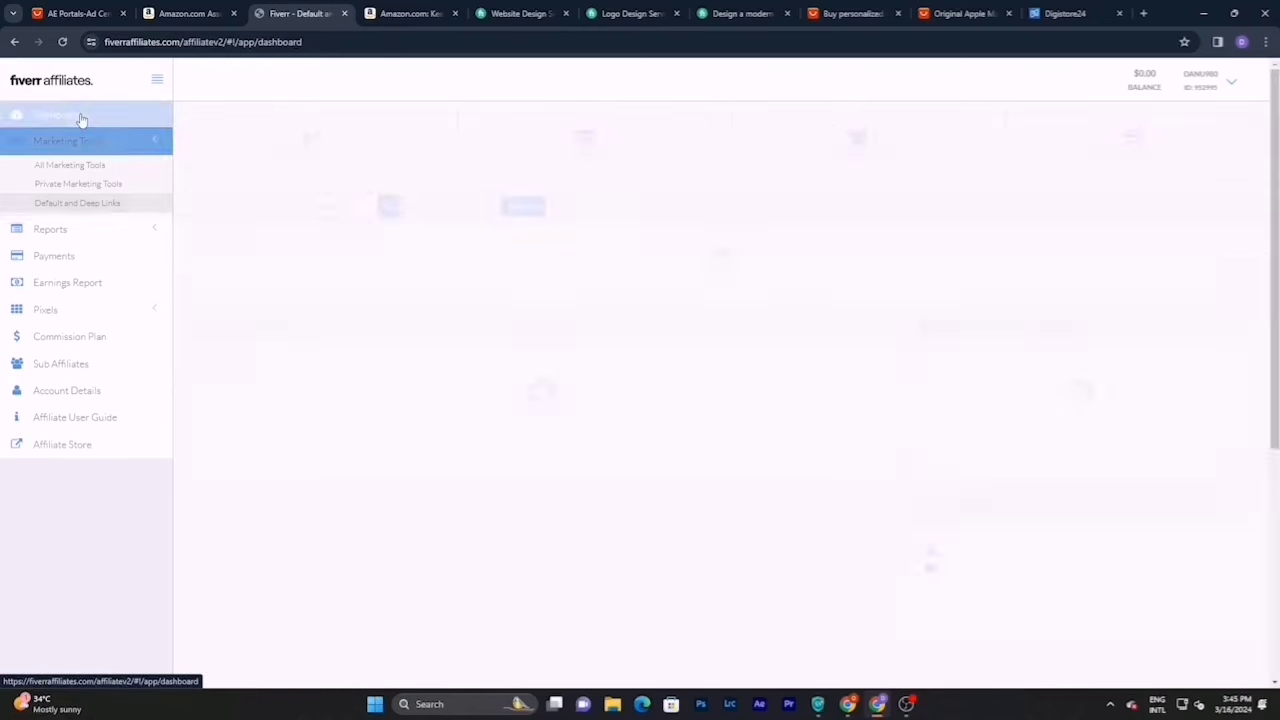